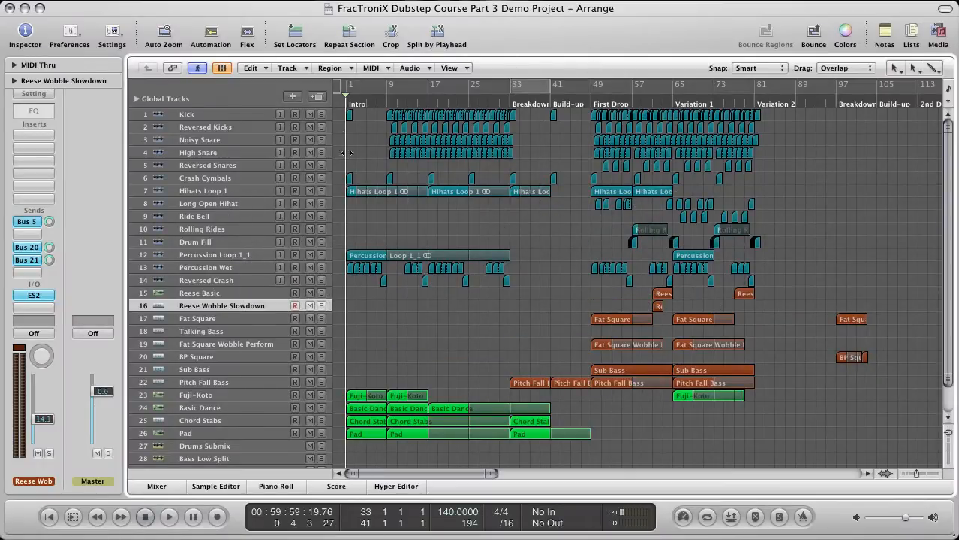
# Step: Play the arrangement from just before the Intro into the Build-up section and stop playback
pyautogui.click(339, 106)
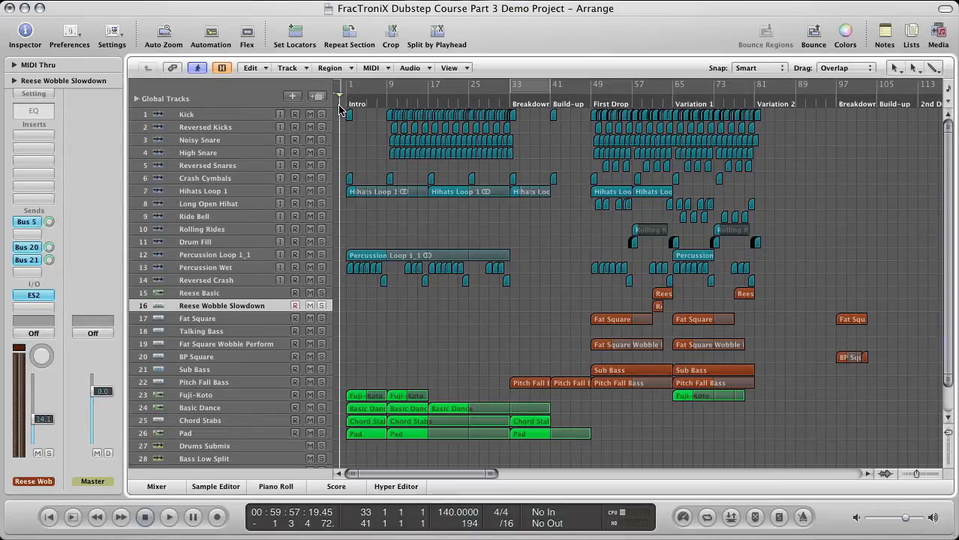
pyautogui.press('space')
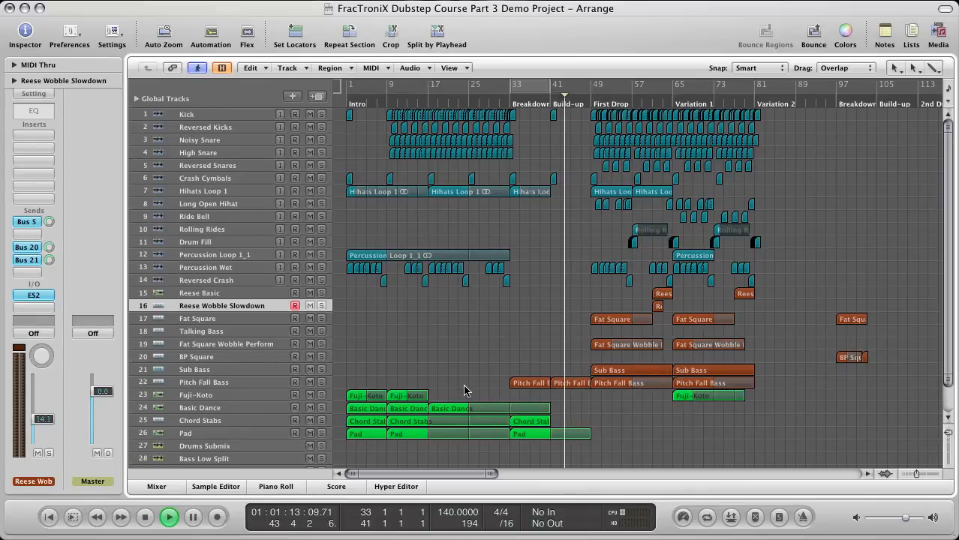
pyautogui.press('space')
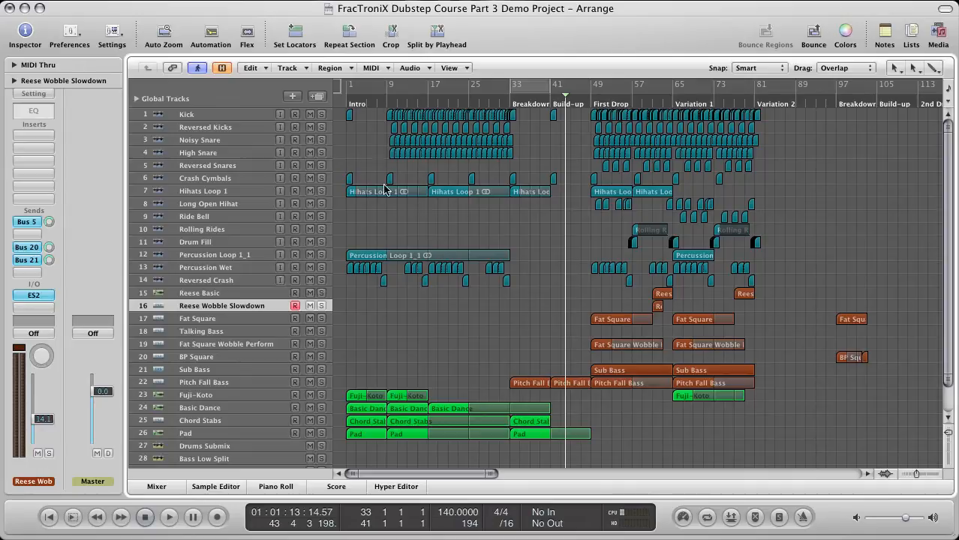
# Step: Review the Fuji-Koto and Pad tracks' channel strips, placing the playhead around bar 13 of the Intro
pyautogui.click(261, 395)
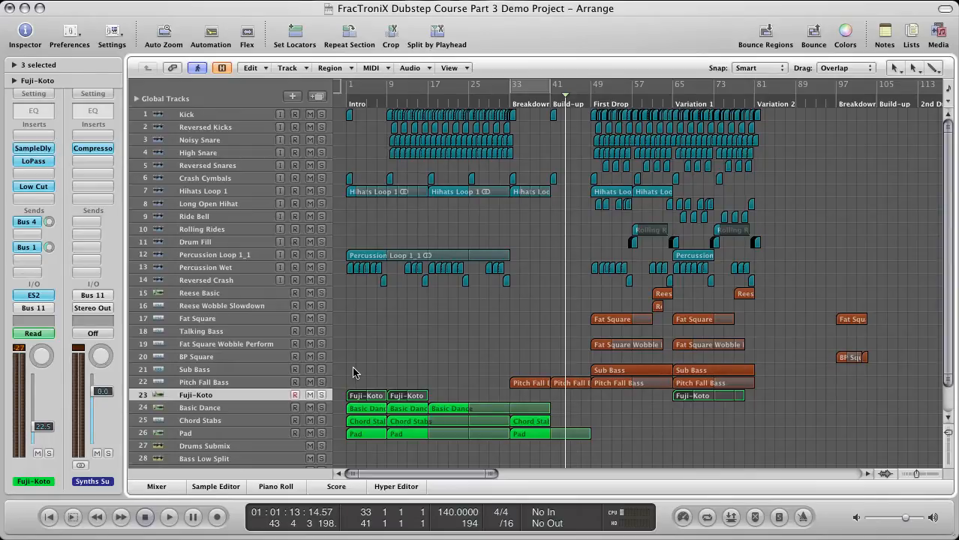
pyautogui.click(412, 103)
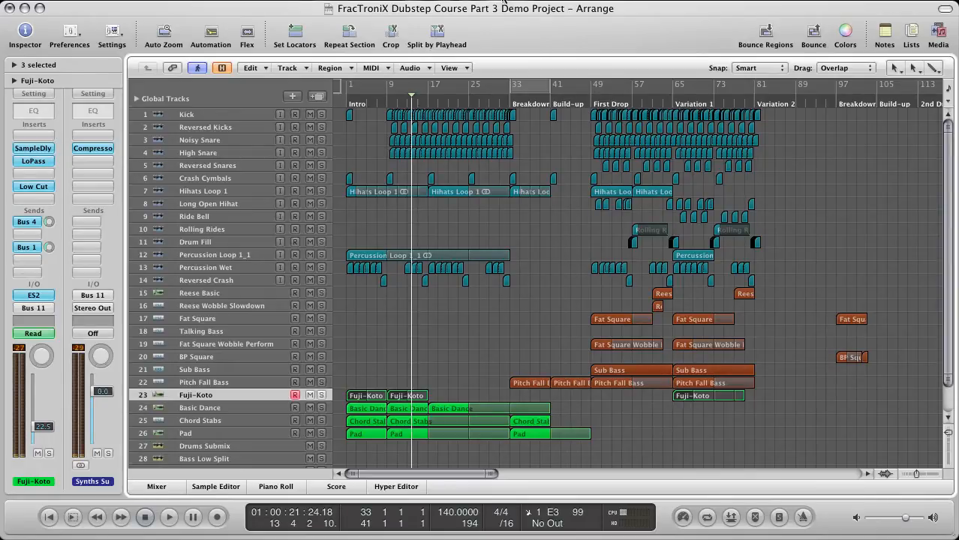
pyautogui.scroll(-3, 225, 406)
pyautogui.click(222, 395)
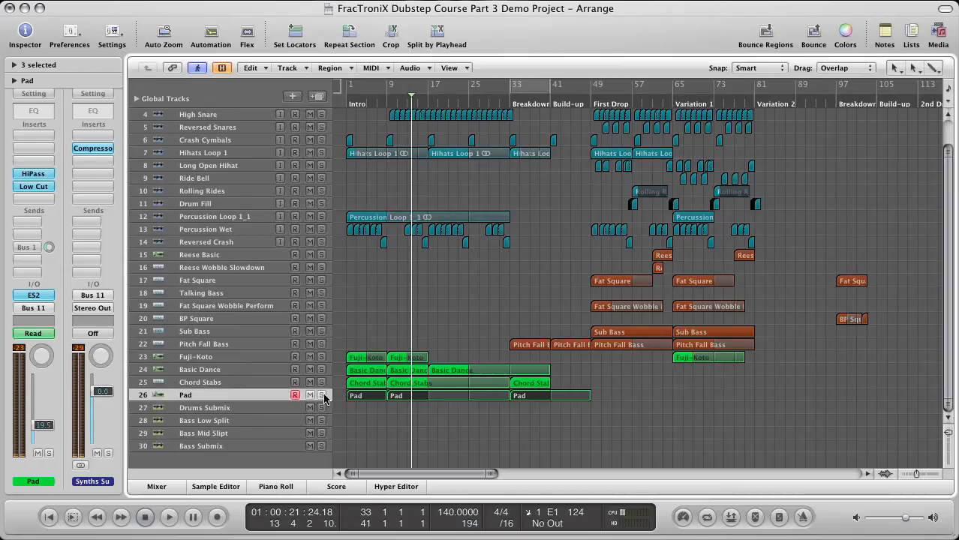
pyautogui.click(449, 409)
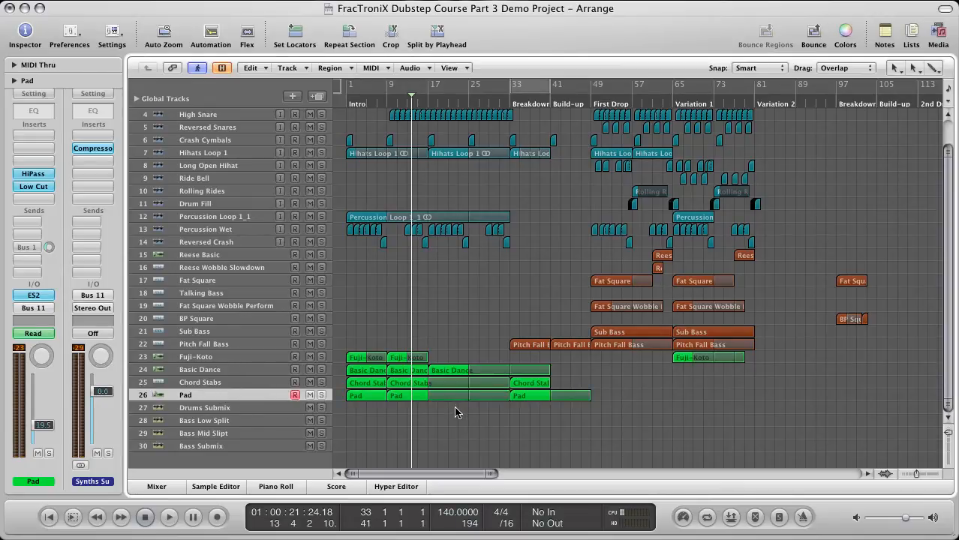
# Step: Display track automation and play the soloed Basic Dance track with a cycle over bars 17 to 25
pyautogui.click(272, 370)
pyautogui.click(272, 380)
pyautogui.click(271, 373)
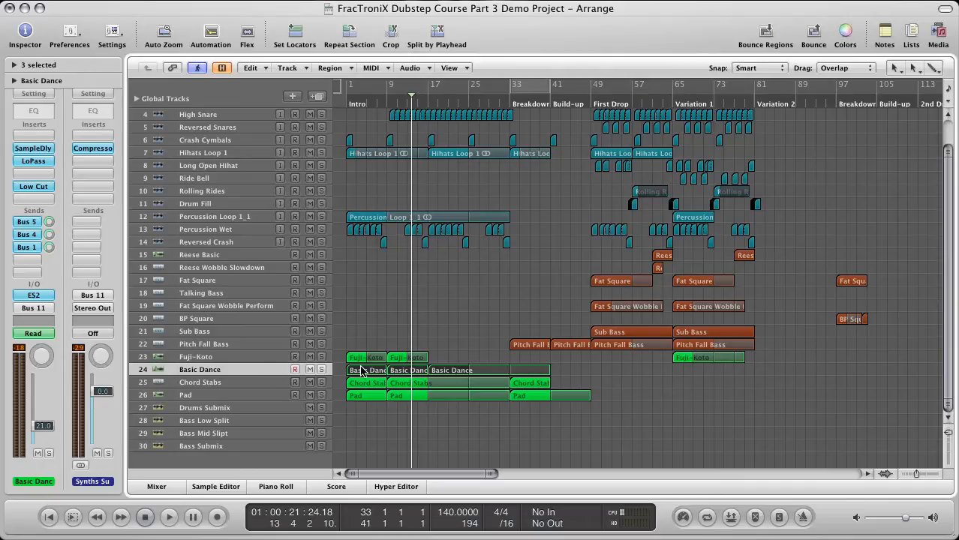
pyautogui.press('a')
pyautogui.click(225, 412)
pyautogui.click(240, 374)
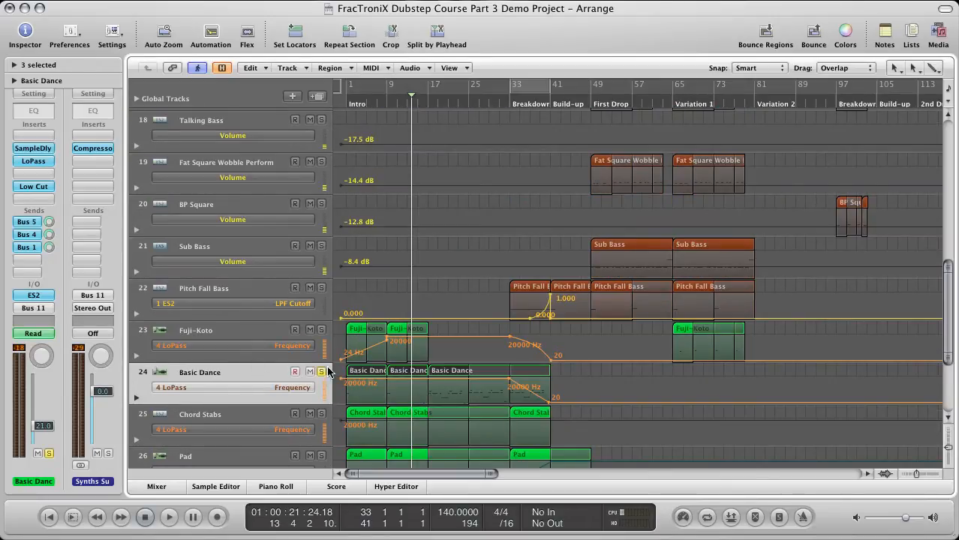
pyautogui.moveTo(424, 88); pyautogui.dragTo(466, 87)
pyautogui.press('space')
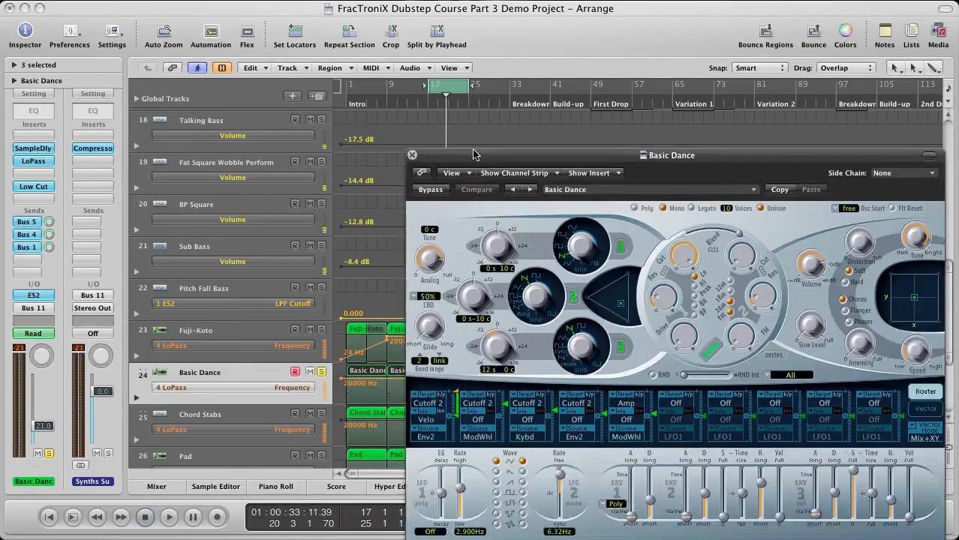
# Step: Inspect the Basic Dance track's ES2 synth settings and the effect channels fed by its Bus 5, Bus 4 and Bus 1 sends
pyautogui.moveTo(475, 154); pyautogui.dragTo(404, 56)
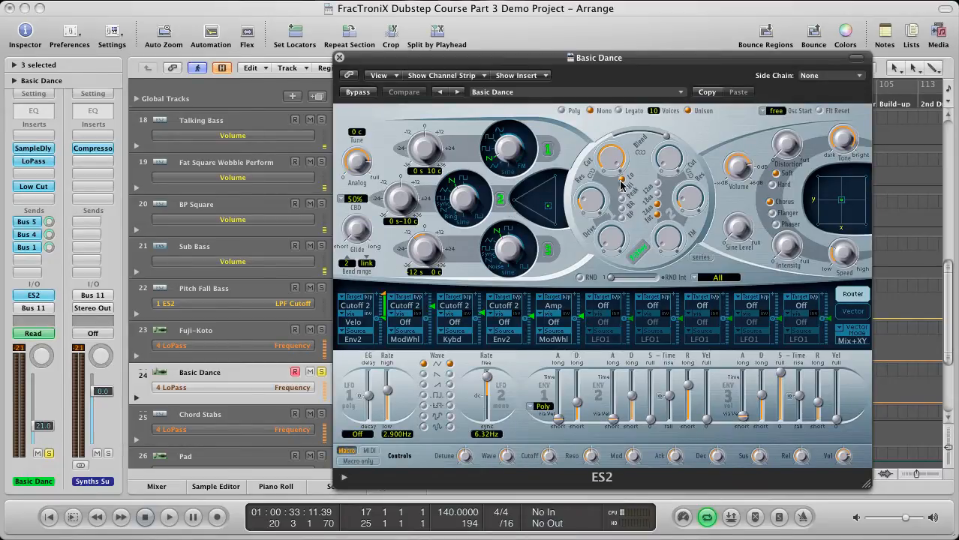
pyautogui.click(339, 58)
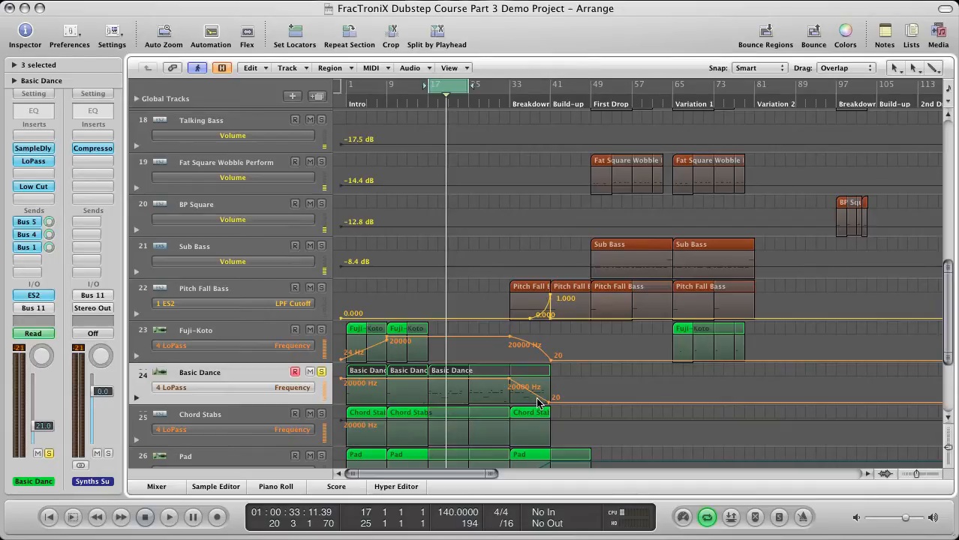
pyautogui.click(36, 223)
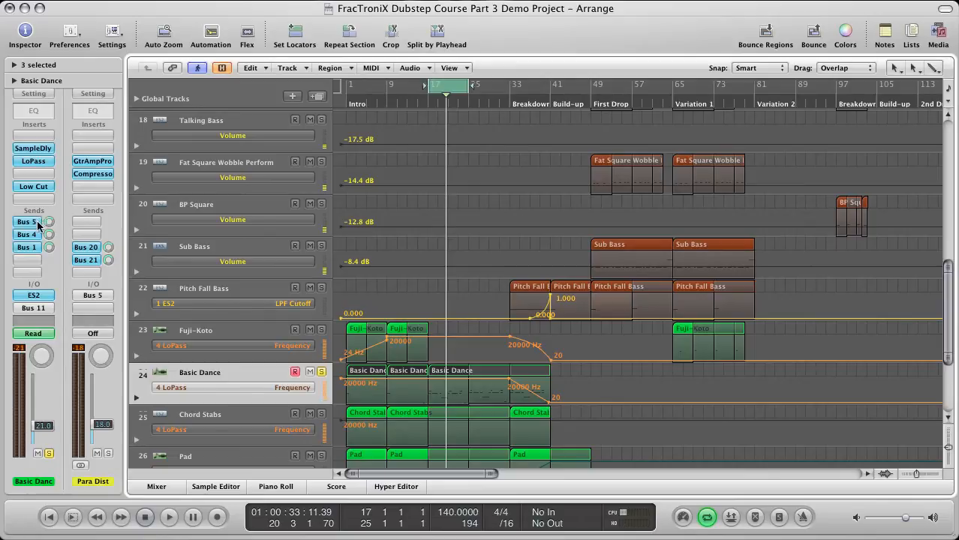
pyautogui.click(37, 234)
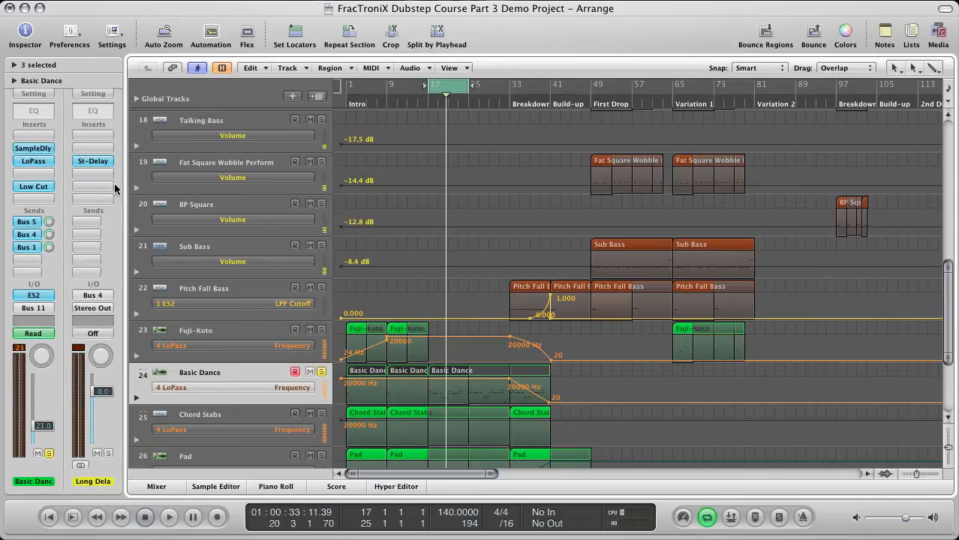
pyautogui.click(33, 248)
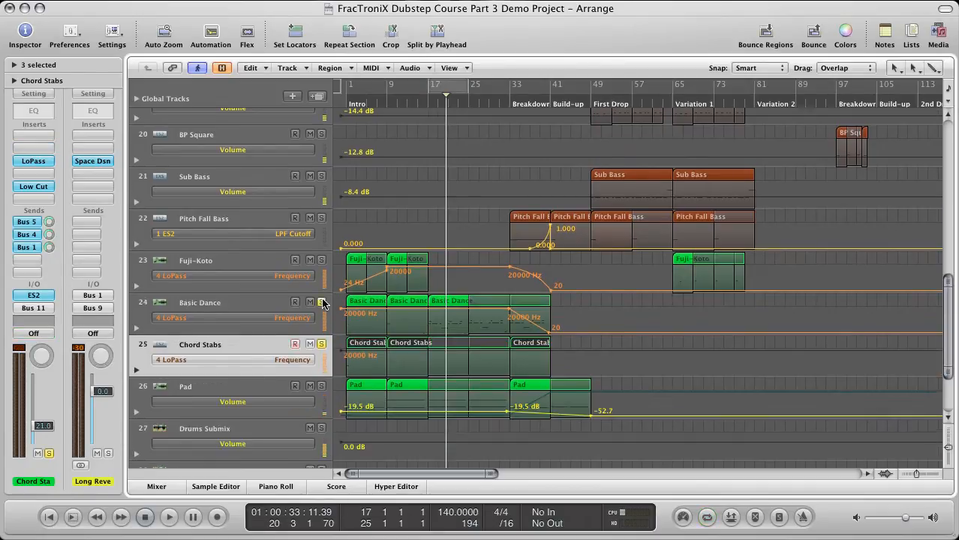
# Step: Set the cycle to bars 1 to 9 and listen to the soloed Chord Stabs track
pyautogui.moveTo(350, 91); pyautogui.dragTo(381, 91)
pyautogui.click(358, 90)
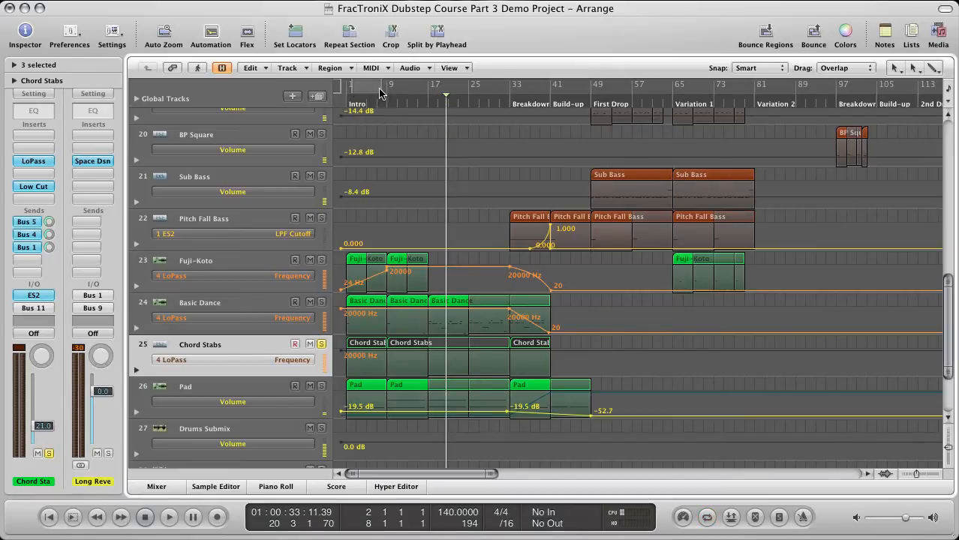
pyautogui.click(381, 91)
pyautogui.press('space')
pyautogui.press('space')
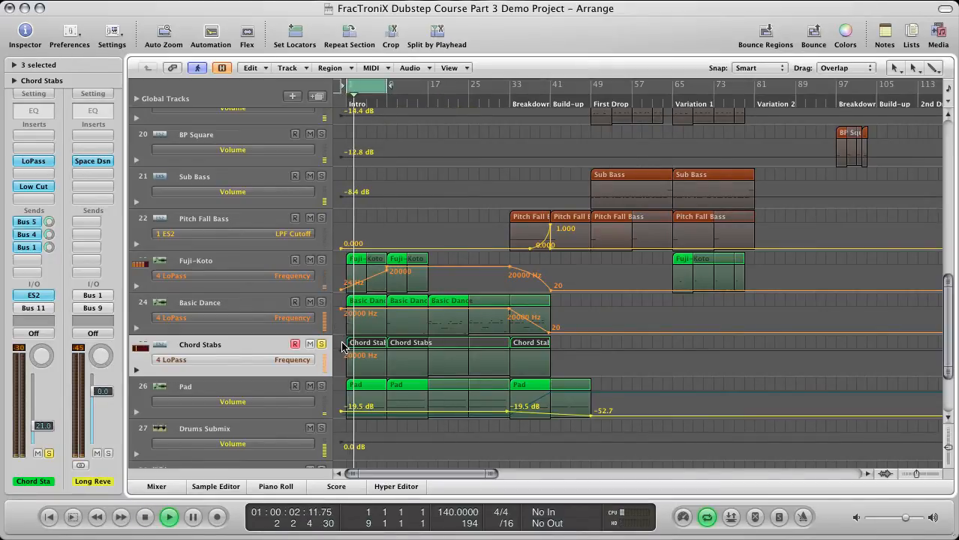
pyautogui.press('space')
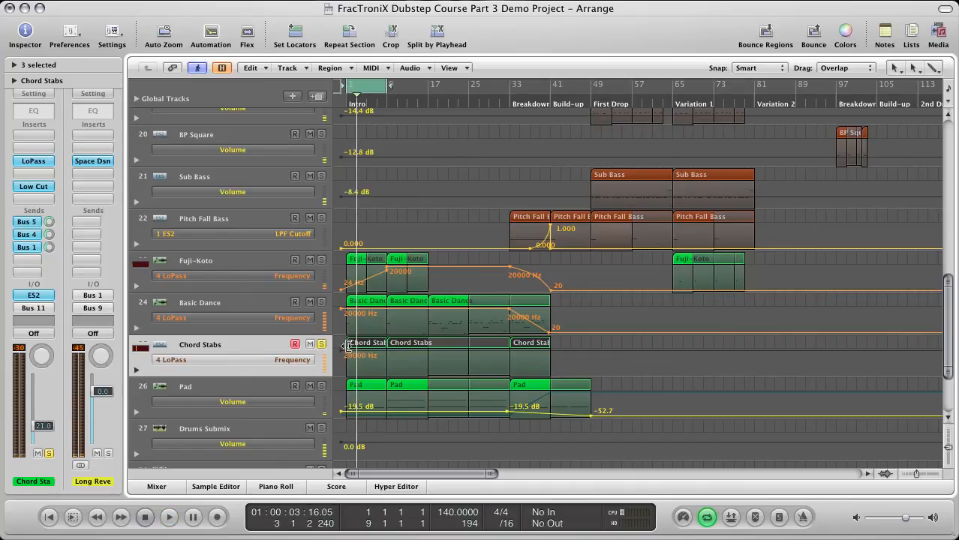
# Step: Examine the notes of the Intro's Chord Stabs region in the Piano Roll and the track's ES2 synth
pyautogui.click(367, 344)
pyautogui.doubleClick(367, 344)
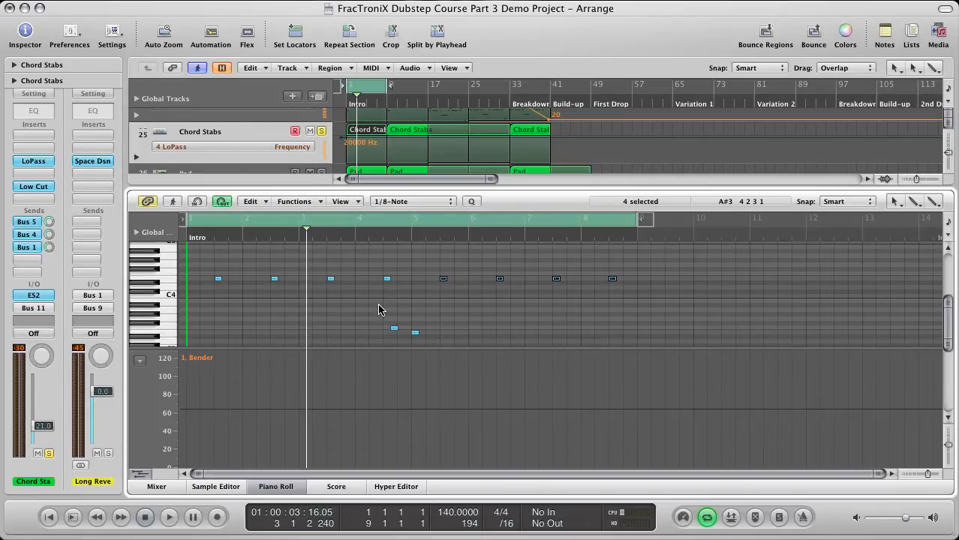
pyautogui.click(415, 332)
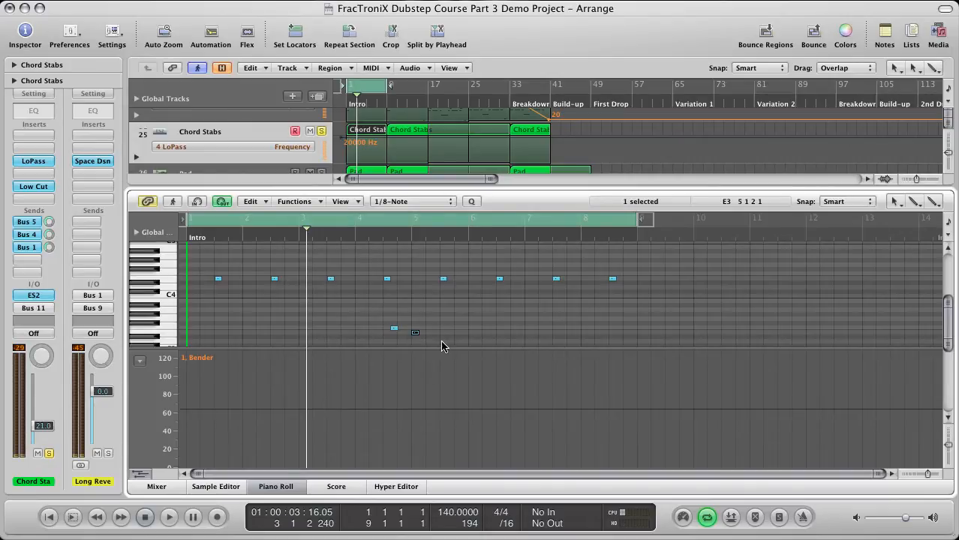
pyautogui.press('p')
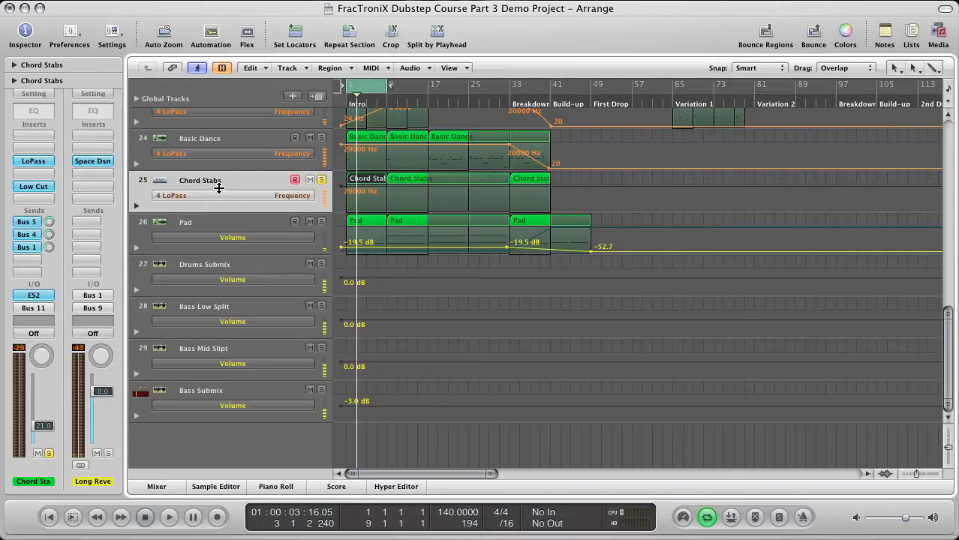
pyautogui.click(35, 298)
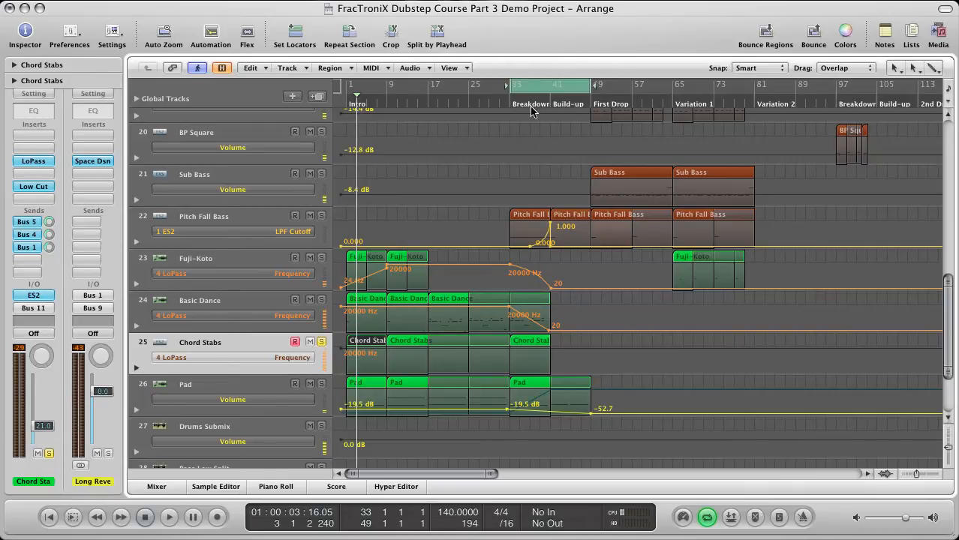
# Step: Examine the automation curves in the Breakdown and the note and pitch-bend data of its Pitch Fall Bass region
pyautogui.hotkey('ctrl', 'Right')
pyautogui.hotkey('ctrl', 'Right')
pyautogui.hotkey('ctrl', 'Right')
pyautogui.hscroll(6, 577, 162)
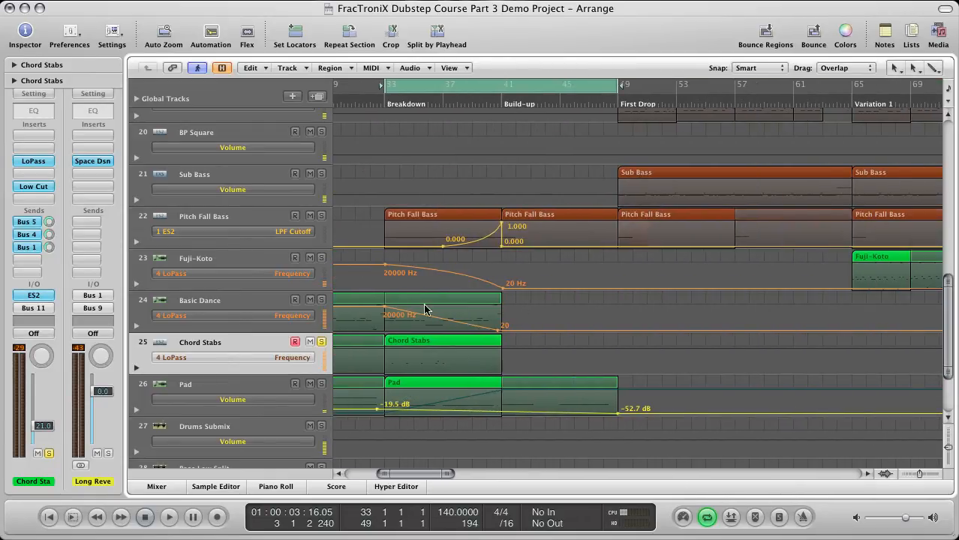
pyautogui.hscroll(-3, 462, 341)
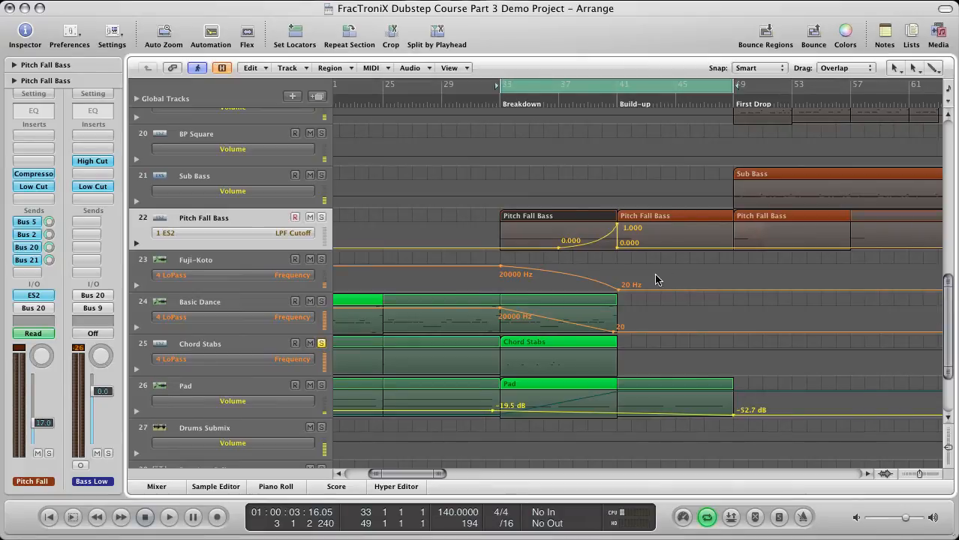
pyautogui.click(548, 219)
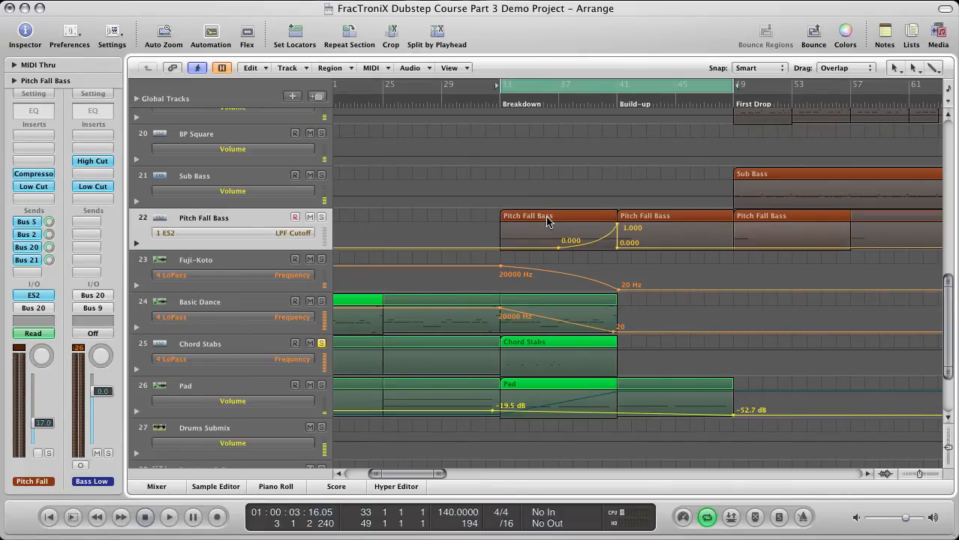
pyautogui.doubleClick(548, 219)
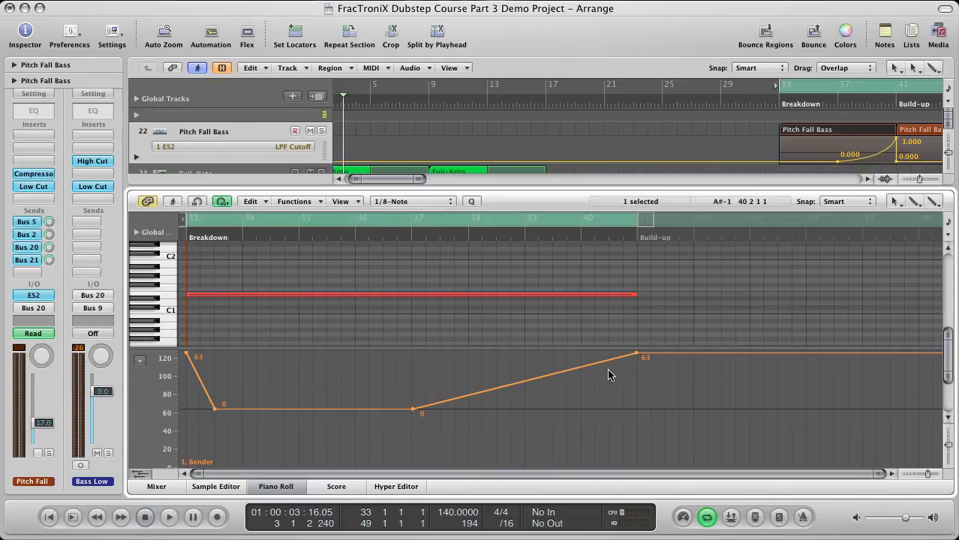
pyautogui.press('p')
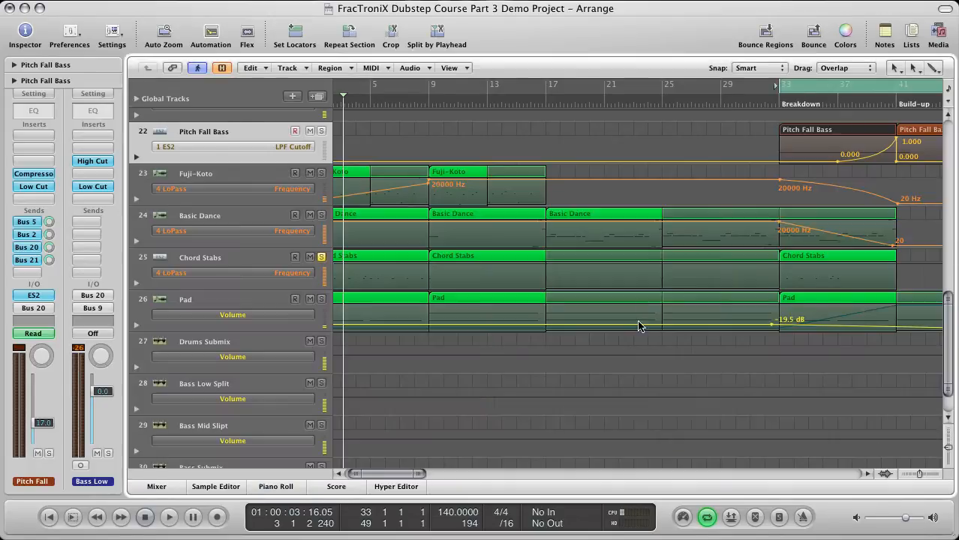
# Step: Play the cycled Breakdown and Build-up with the Pitch Fall Bass track soloed, and clear its solo
pyautogui.hscroll(10, 657, 200)
pyautogui.scroll(2, 657, 210)
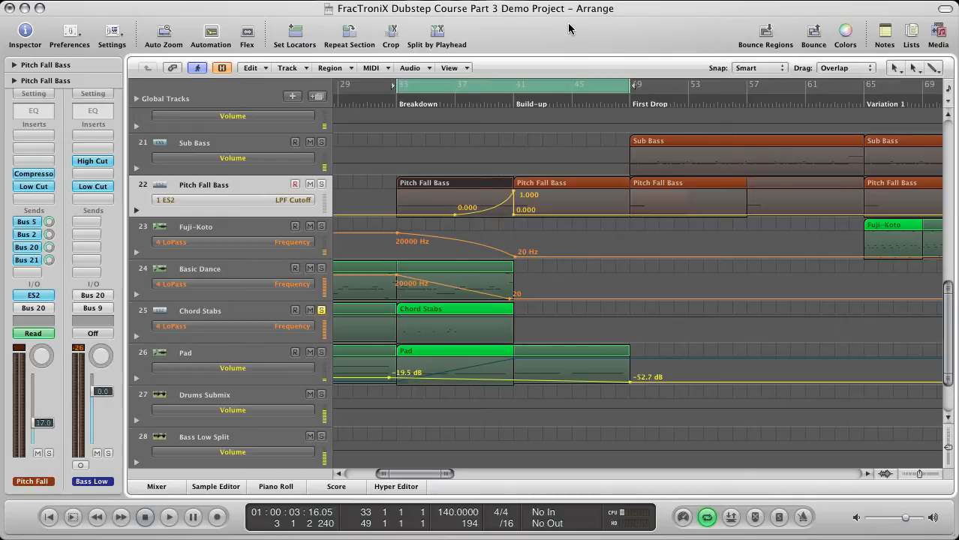
pyautogui.click(321, 184)
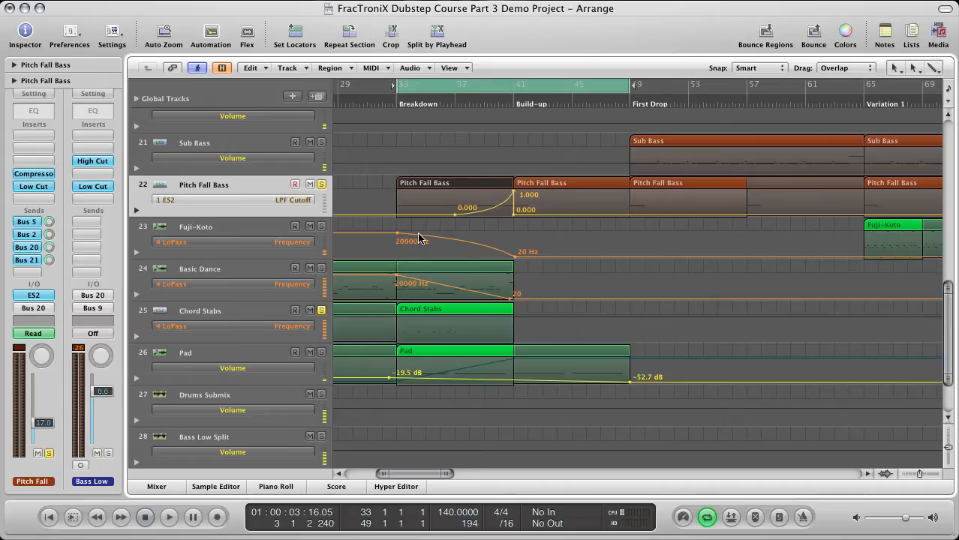
pyautogui.press('space')
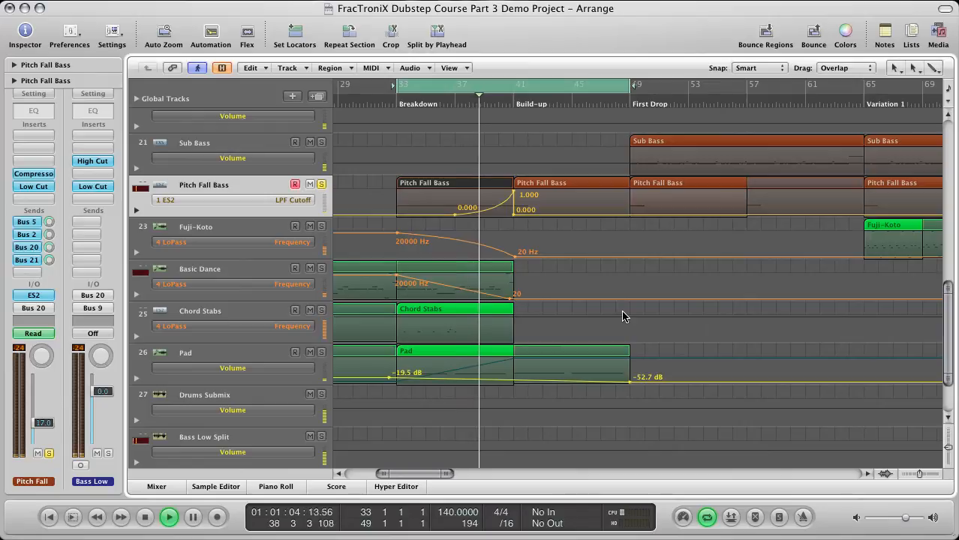
pyautogui.click(321, 184)
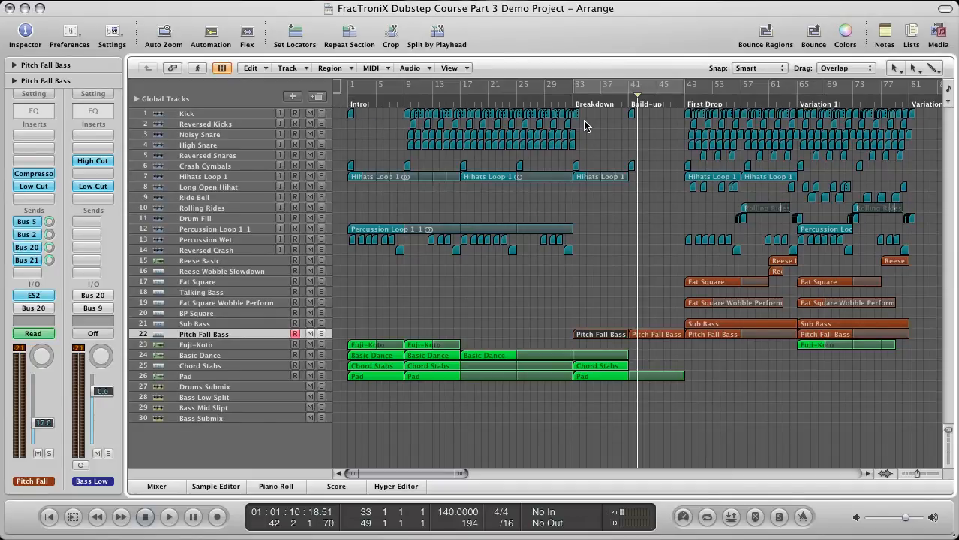
# Step: Look over the arrangement through to the 2nd Drop, and enlarge the Kick and other drum tracks at the Intro
pyautogui.hscroll(10, 750, 141)
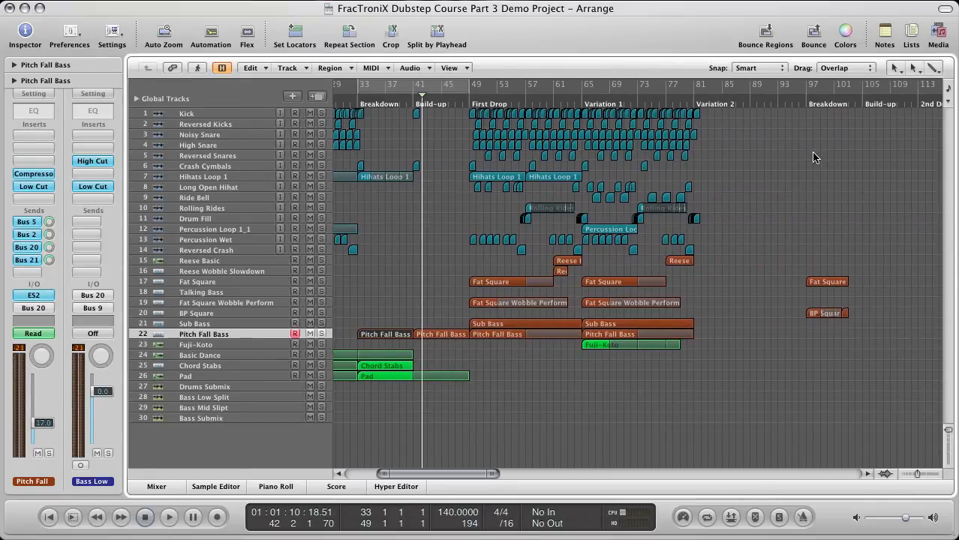
pyautogui.hscroll(6, 816, 158)
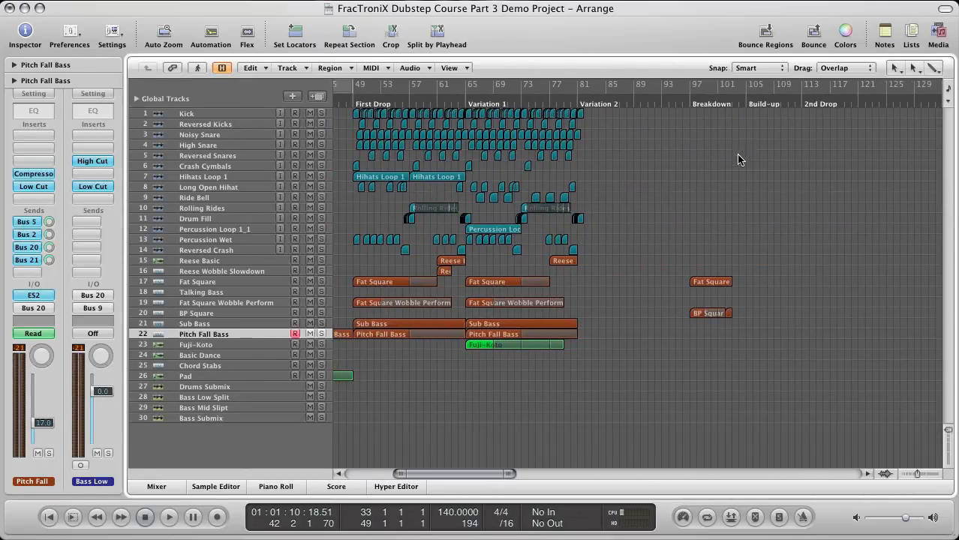
pyautogui.hscroll(-15, 676, 171)
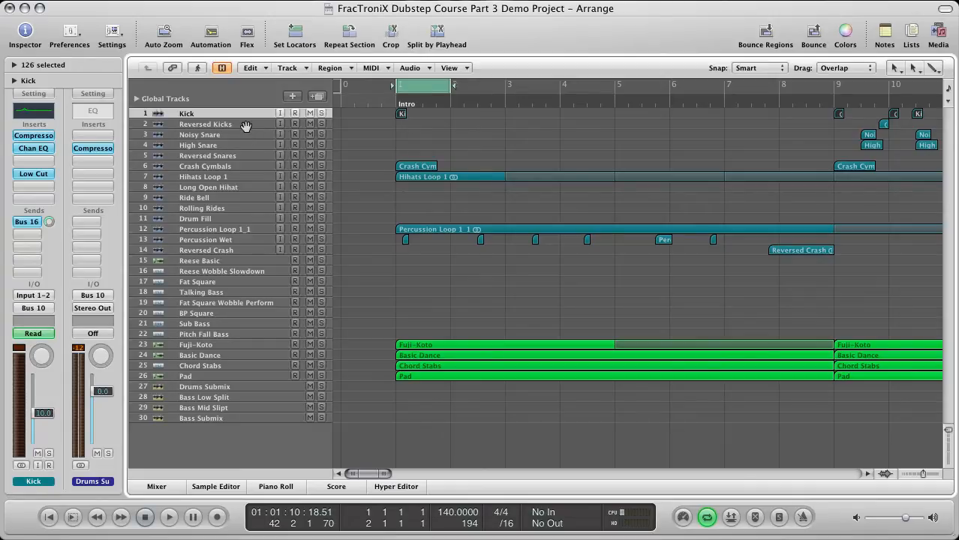
pyautogui.hotkey('ctrl', 'Down')
pyautogui.hotkey('ctrl', 'Down')
pyautogui.hotkey('ctrl', 'Down')
pyautogui.hotkey('ctrl', 'Down')
pyautogui.hotkey('ctrl', 'Down')
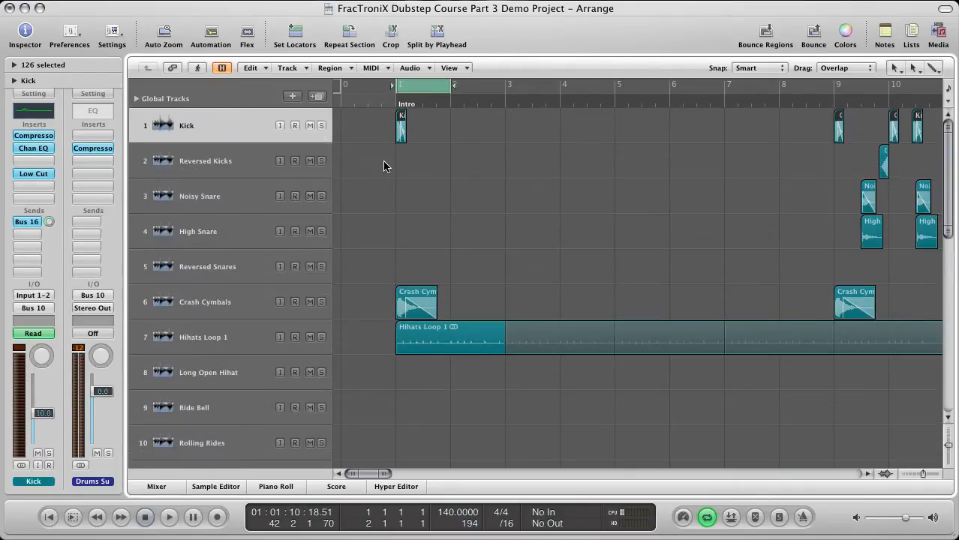
# Step: Duplicate the Kick track with its channel settings and name the new track Kick Impact
pyautogui.hotkey('ctrl', 'Right')
pyautogui.hotkey('ctrl', 'Right')
pyautogui.hotkey('ctrl', 'Right')
pyautogui.hotkey('ctrl', 'Right')
pyautogui.hotkey('ctrl', 'Right')
pyautogui.hscroll(-5, 419, 172)
pyautogui.click(222, 133)
pyautogui.click(316, 96)
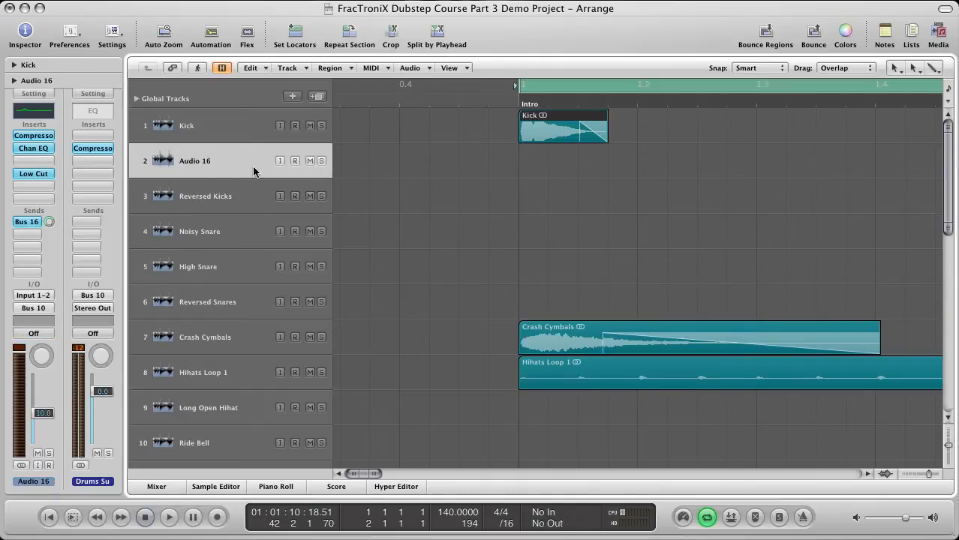
pyautogui.doubleClick(205, 162)
pyautogui.write('Kick Impact')
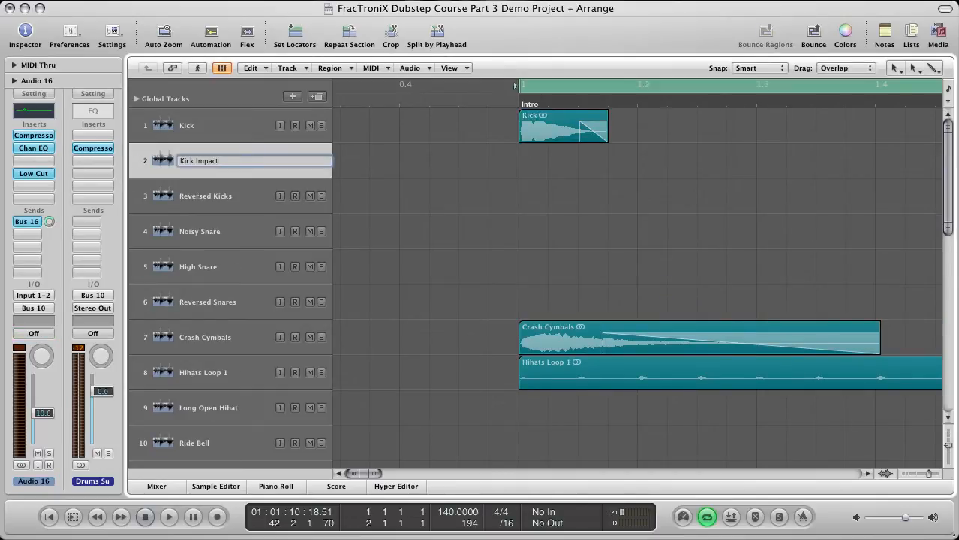
pyautogui.press('Return')
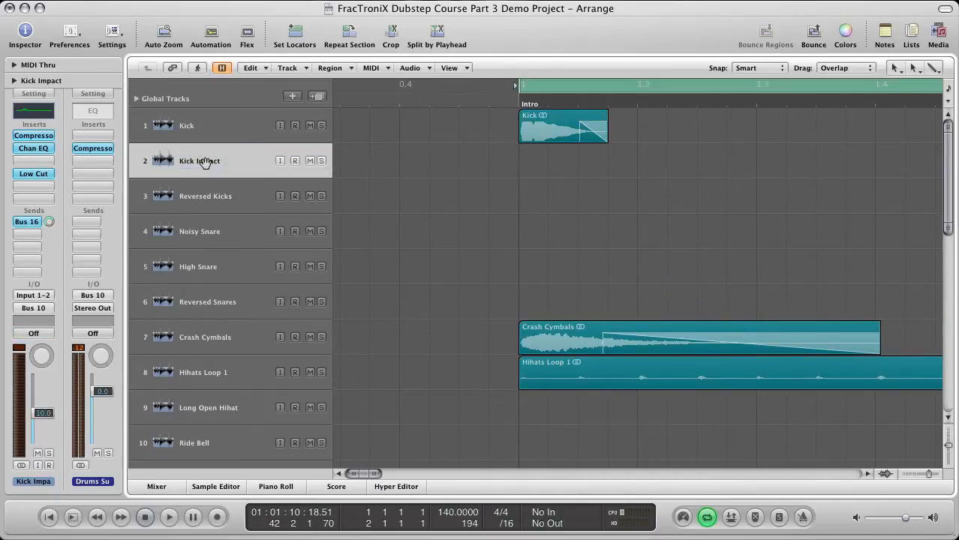
# Step: Copy the Intro's first Kick region onto the soloed Kick Impact track without its automation data, and play it
pyautogui.hotkey('ctrl', 'Left')
pyautogui.hotkey('ctrl', 'Left')
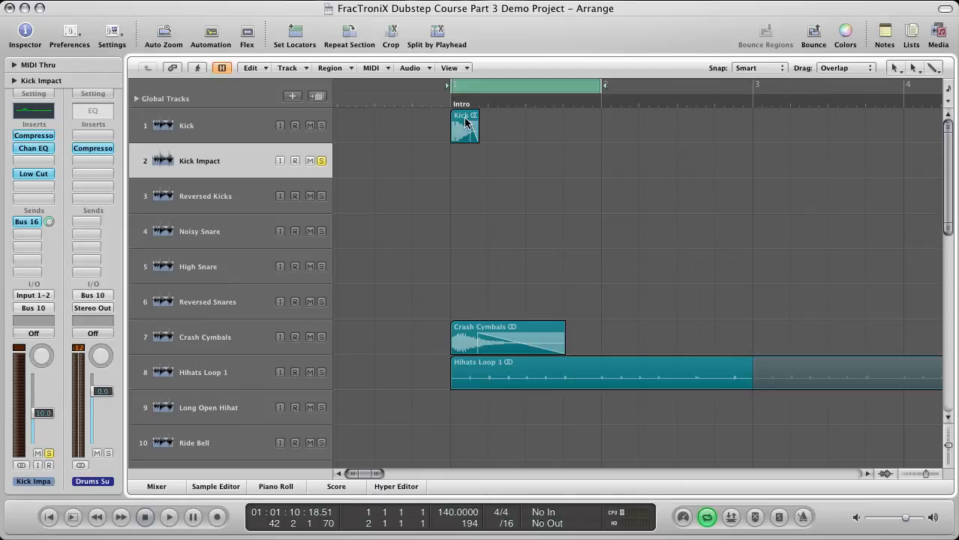
pyautogui.moveTo(464, 123); pyautogui.dragTo(464, 160)
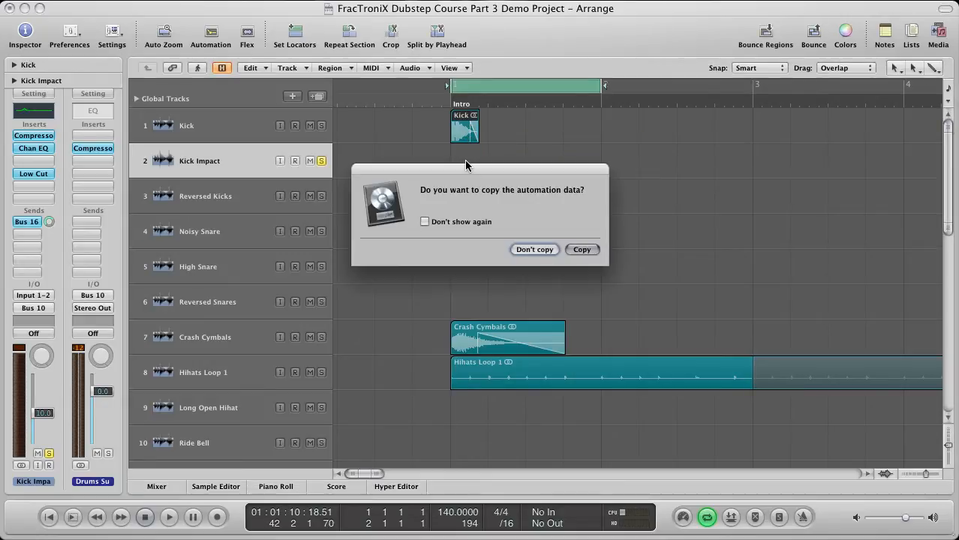
pyautogui.click(547, 249)
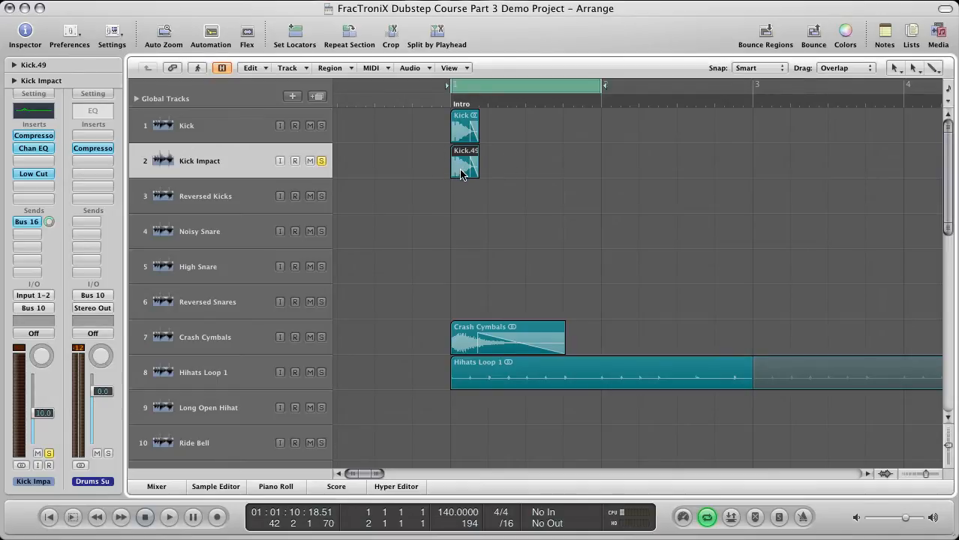
pyautogui.press('space')
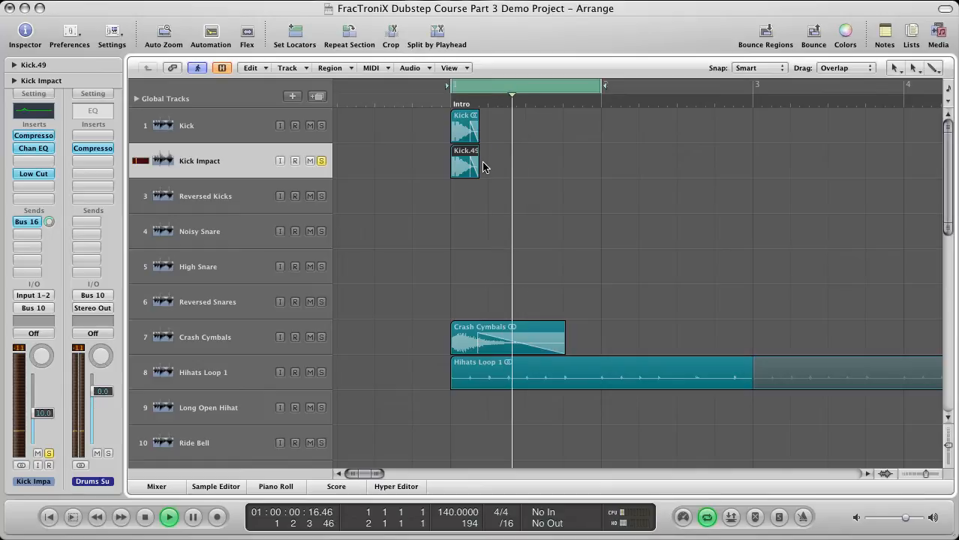
pyautogui.press('space')
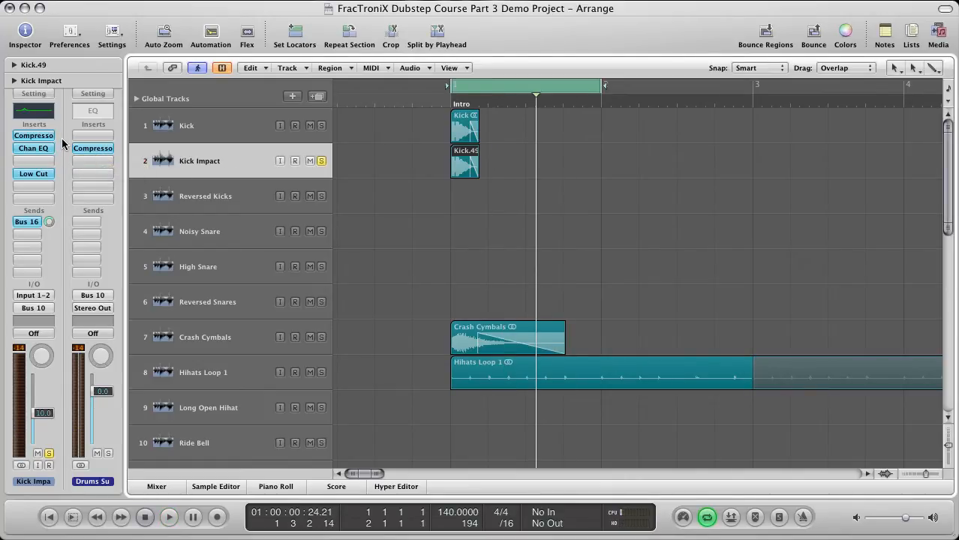
# Step: Replace the Low Cut plug-in on the Kick Impact channel with a Mono->Stereo Space Designer reverb after the Channel EQ
pyautogui.click(38, 178)
pyautogui.click(46, 194)
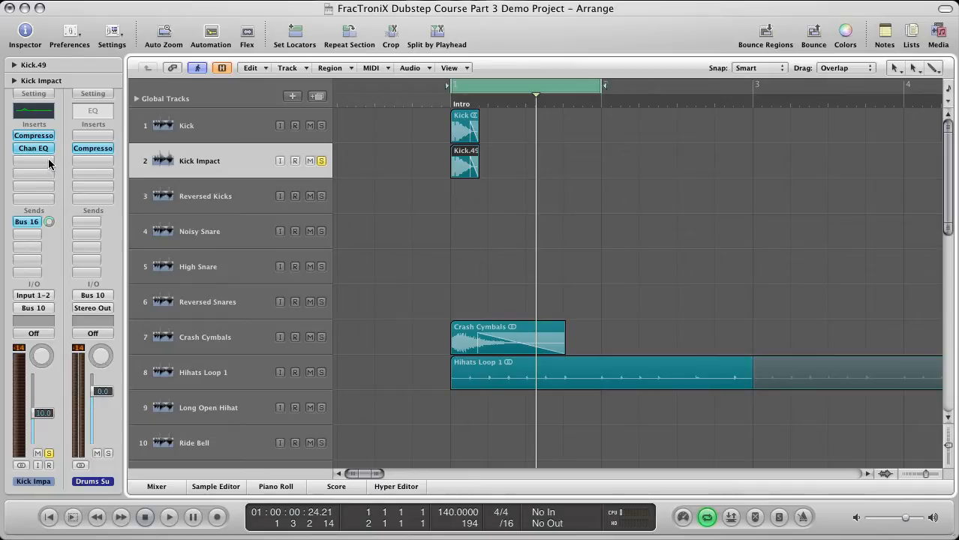
pyautogui.click(49, 162)
pyautogui.moveTo(68, 299)
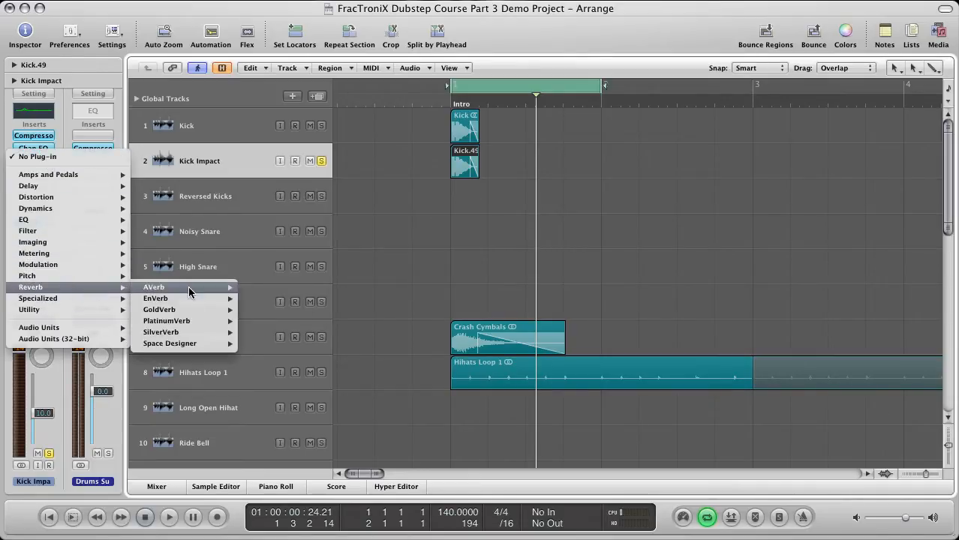
pyautogui.moveTo(199, 345)
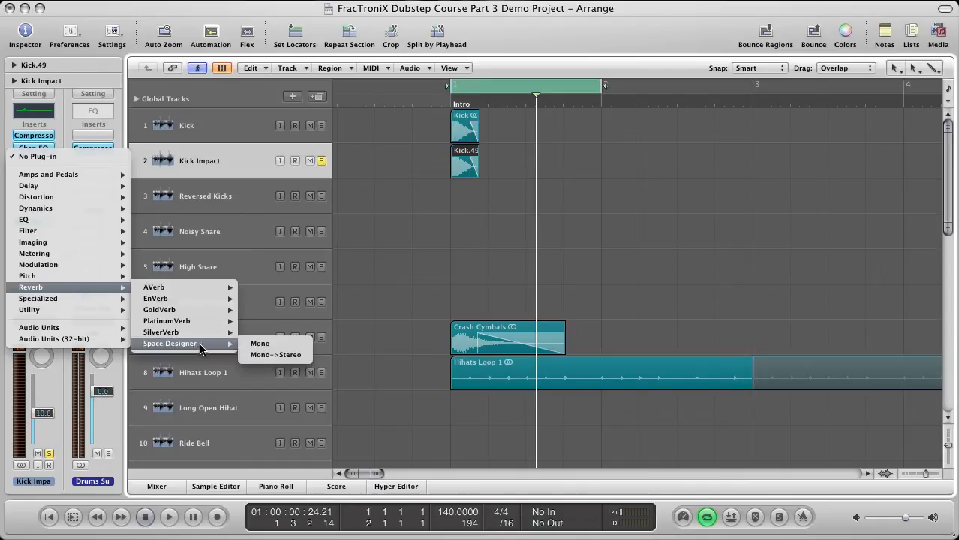
pyautogui.click(287, 357)
pyautogui.moveTo(324, 105); pyautogui.dragTo(544, 76)
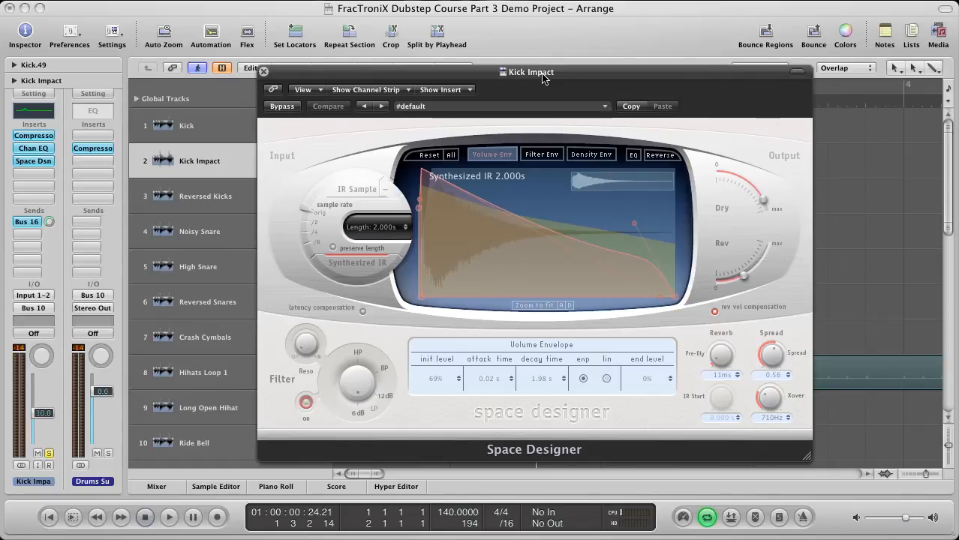
pyautogui.moveTo(543, 79); pyautogui.dragTo(464, 207)
pyautogui.moveTo(407, 205); pyautogui.dragTo(403, 191)
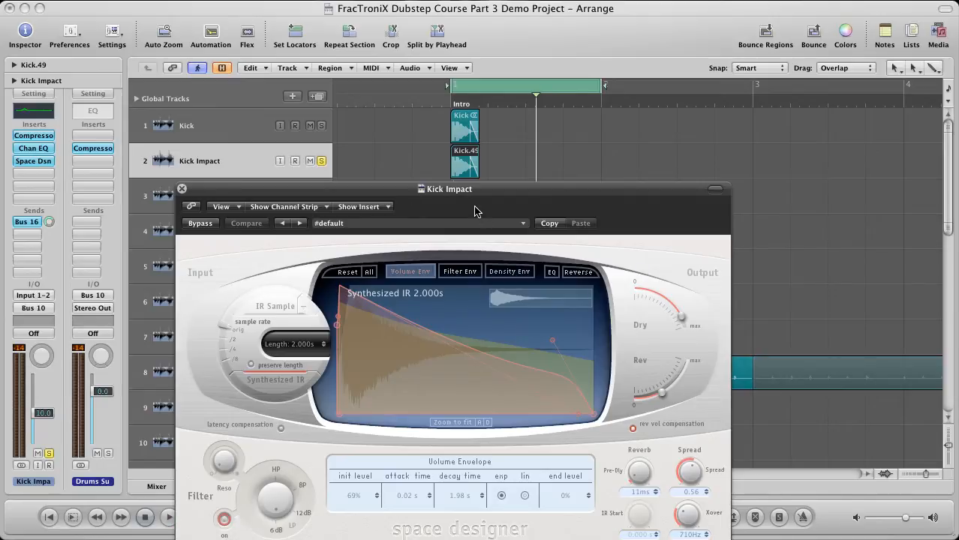
# Step: Extend the cycle range to bar 3 and play the Kick Impact track with the default reverb
pyautogui.press('space')
pyautogui.moveTo(604, 86); pyautogui.dragTo(756, 86)
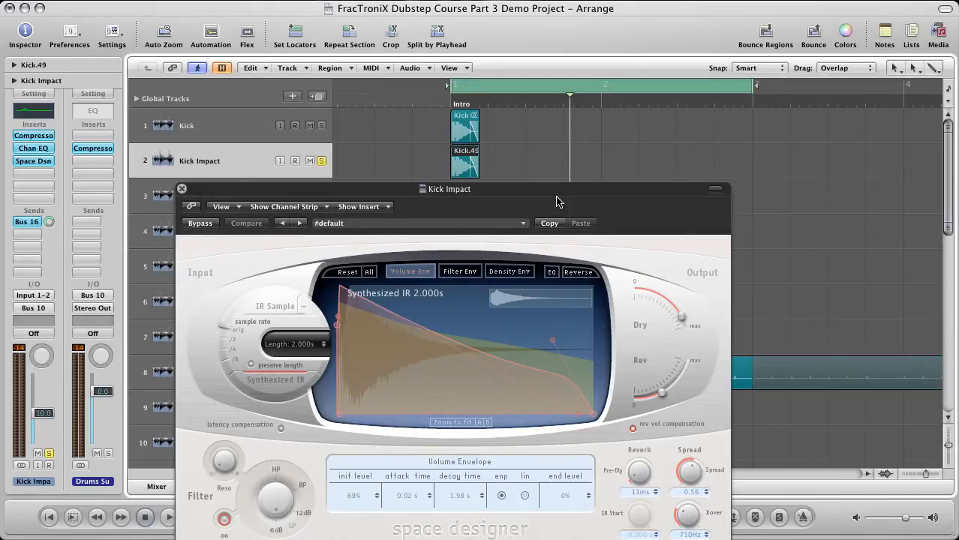
pyautogui.press('space')
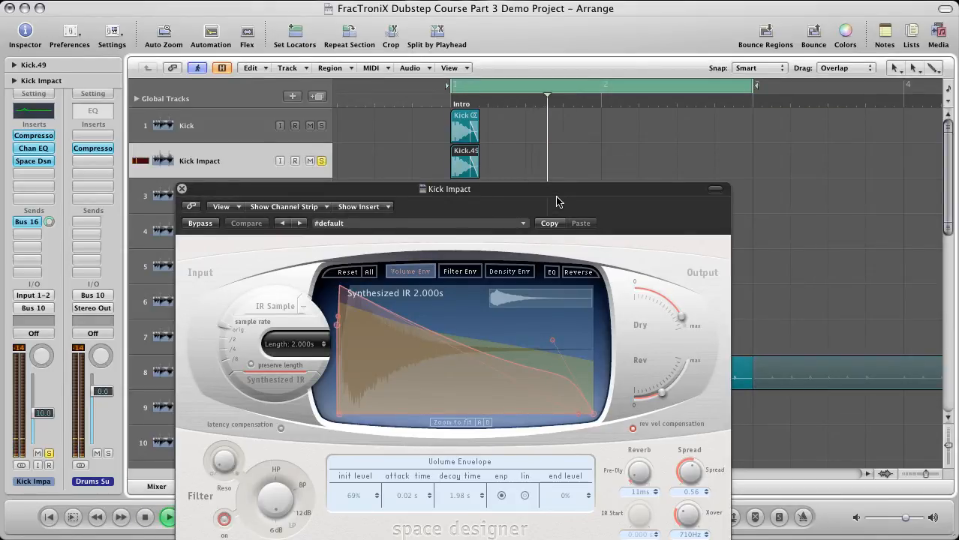
# Step: Load the Large Spaces hall preset 04.4s Dream Hall in Space Designer and play the Kick Impact track
pyautogui.click(520, 228)
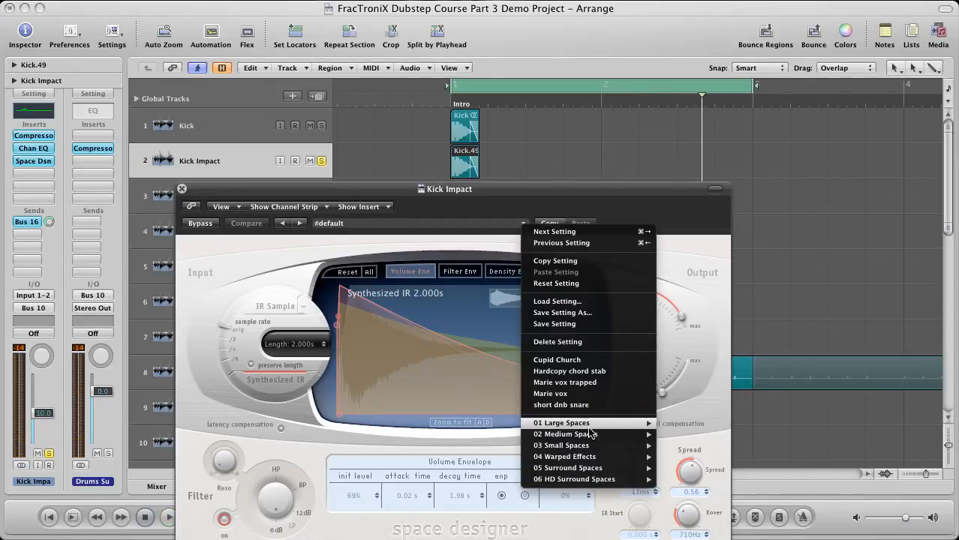
pyautogui.moveTo(654, 430)
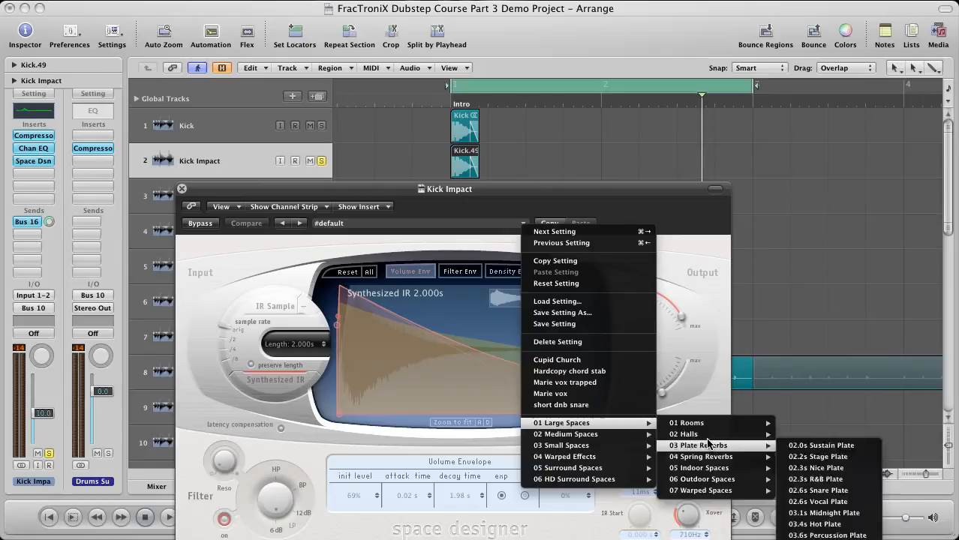
pyautogui.moveTo(722, 438)
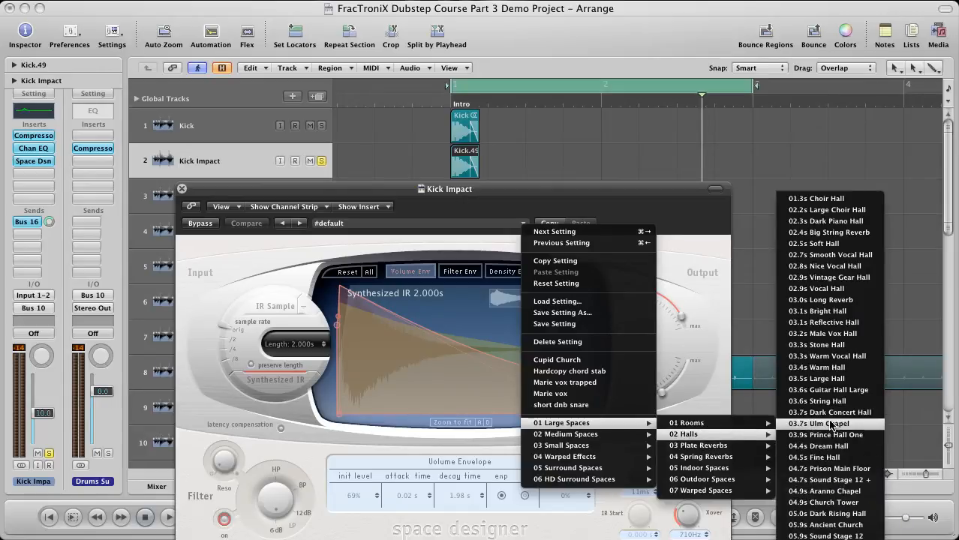
pyautogui.click(818, 446)
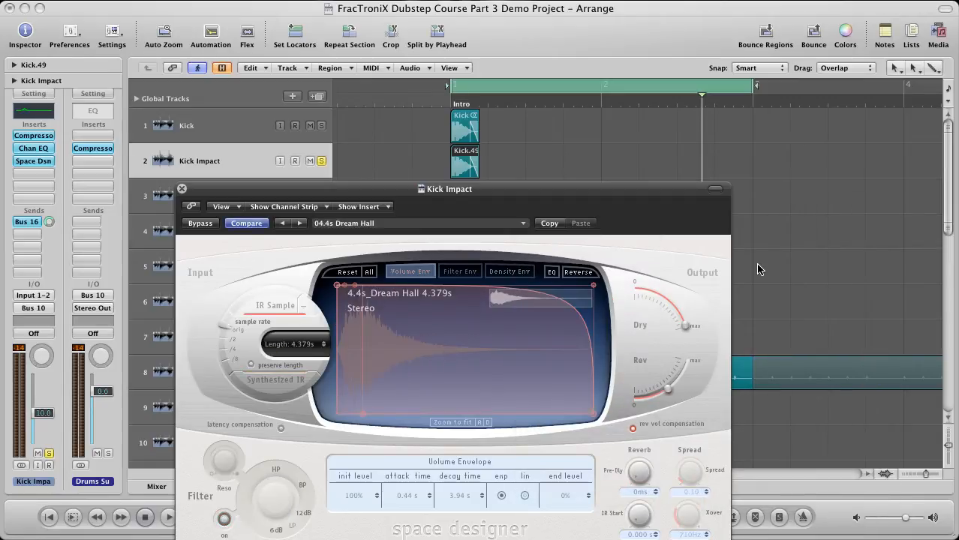
pyautogui.press('space')
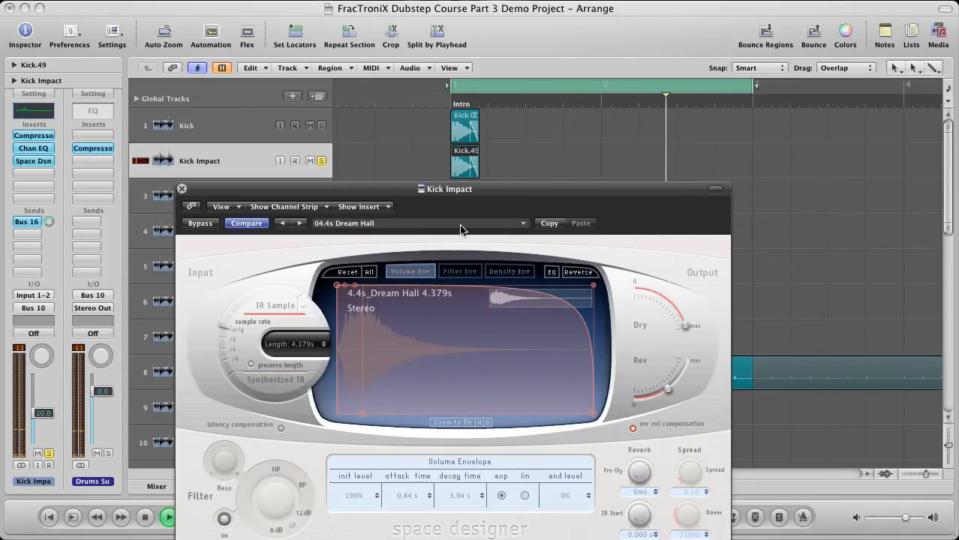
pyautogui.press('space')
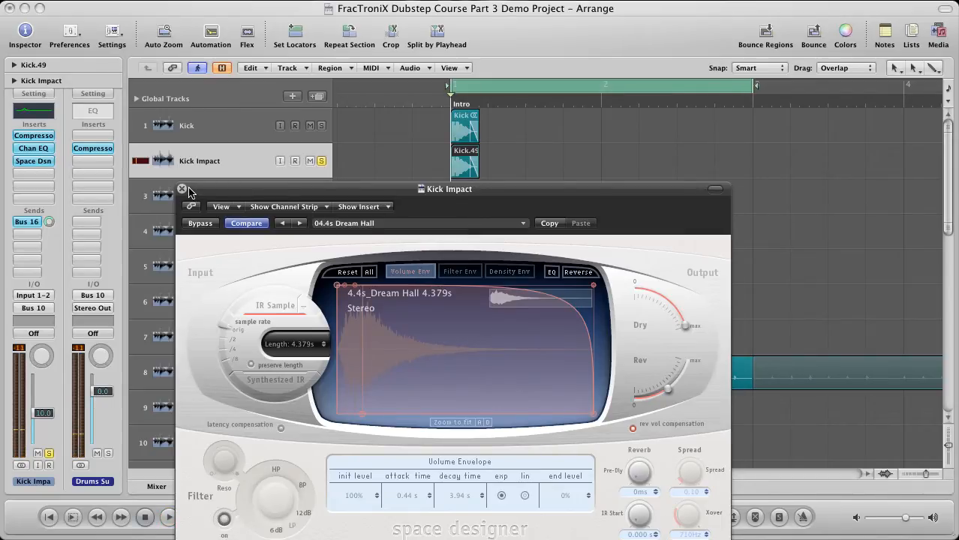
# Step: Lower Space Designer's dry output level and listen to the Kick Impact track
pyautogui.moveTo(472, 189)
pyautogui.mouseDown()
pyautogui.moveTo(482, 210)
pyautogui.moveTo(484, 202)
pyautogui.mouseUp()
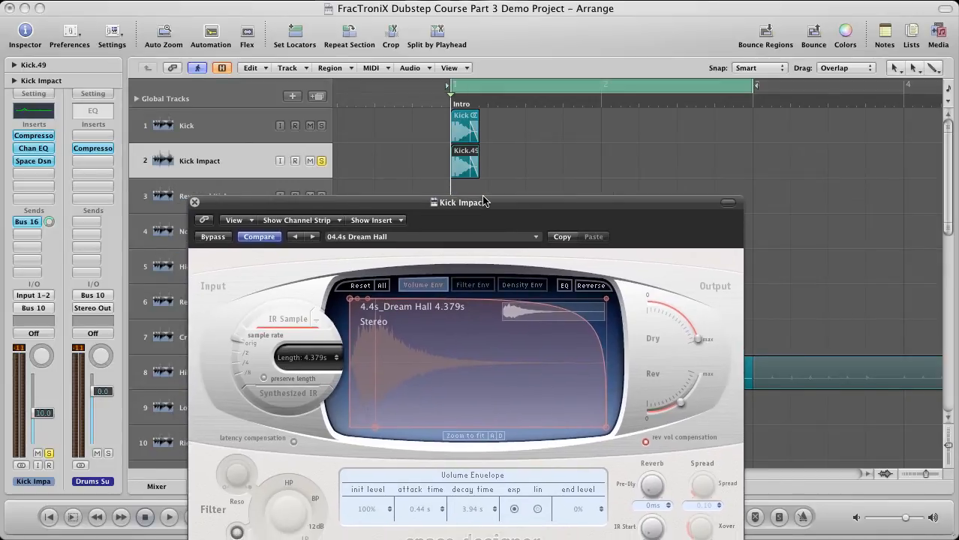
pyautogui.moveTo(698, 339); pyautogui.dragTo(686, 317)
pyautogui.press('space')
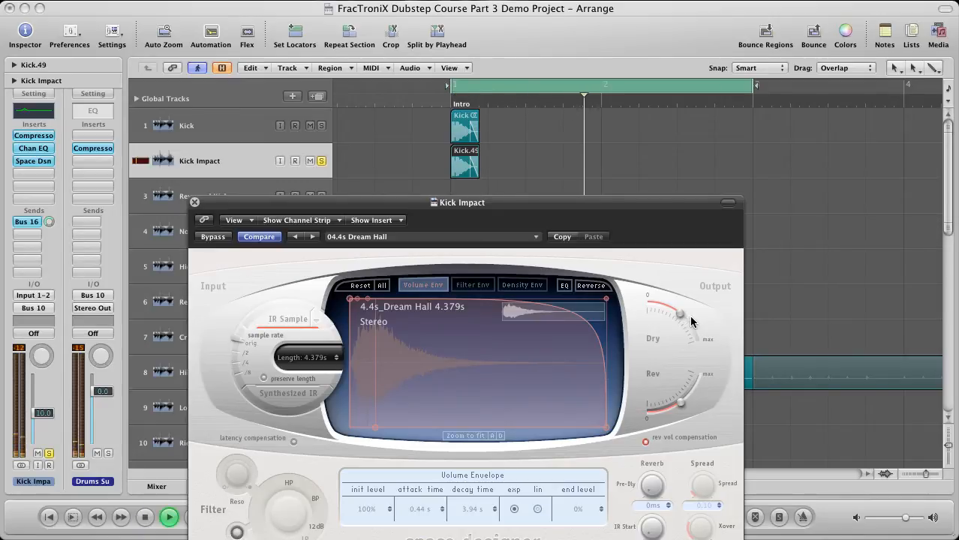
pyautogui.press('space')
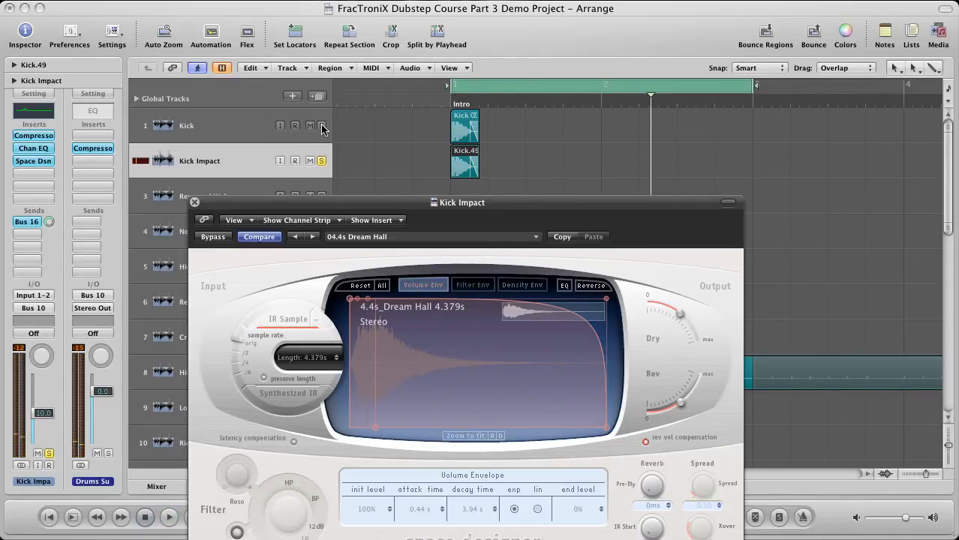
# Step: Play Kick and Kick Impact soloed together, return to soloing only Kick Impact, and close Space Designer
pyautogui.click(321, 126)
pyautogui.press('space')
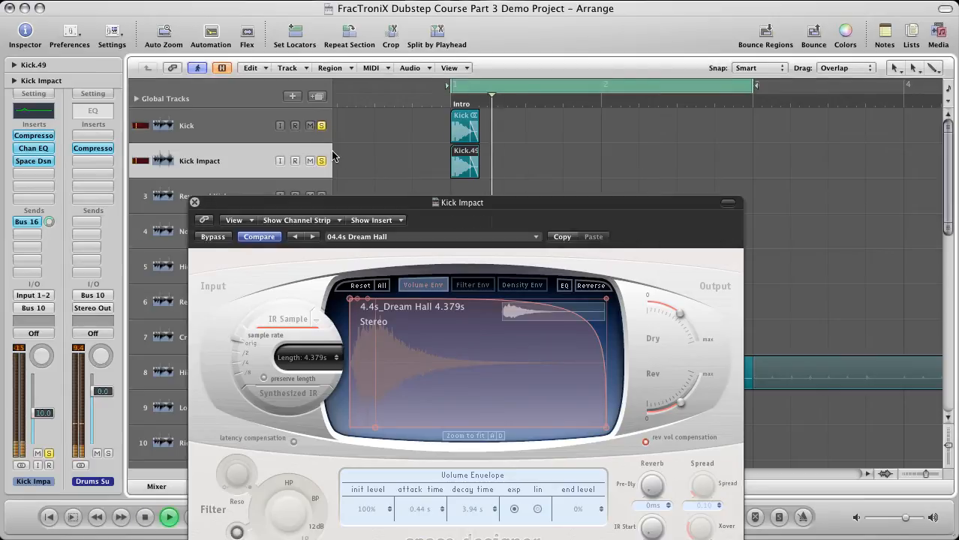
pyautogui.press('space')
pyautogui.keyDown('alt'); pyautogui.click(321, 161); pyautogui.keyUp('alt')
pyautogui.moveTo(311, 203); pyautogui.dragTo(313, 188)
pyautogui.click(195, 187)
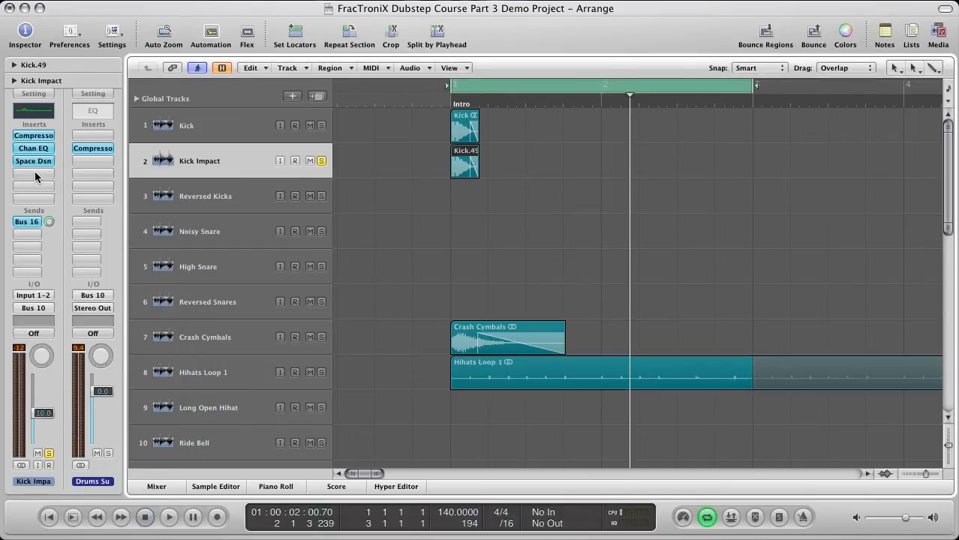
# Step: Insert a stereo Low Pass Filter after Space Designer on the Kick Impact channel and set its order to 12n
pyautogui.click(34, 173)
pyautogui.moveTo(42, 232)
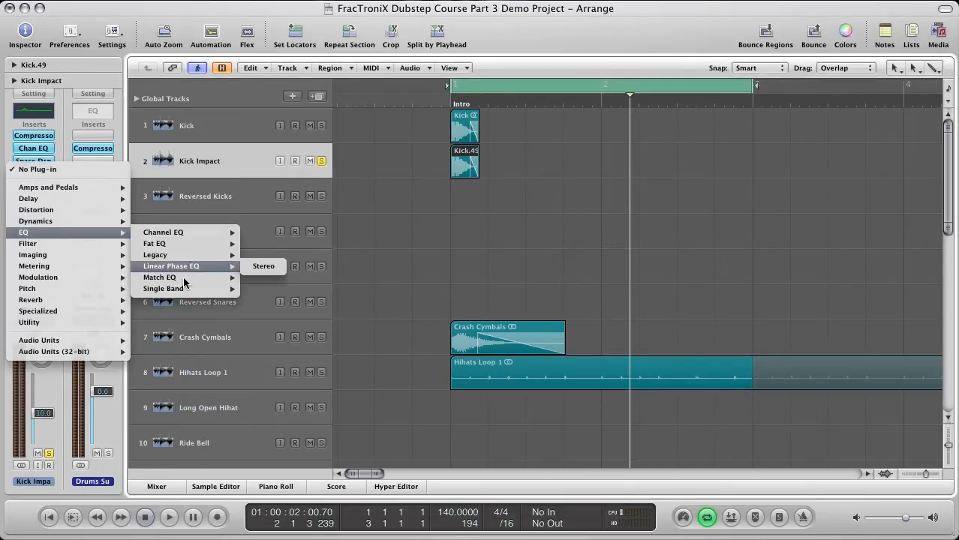
pyautogui.moveTo(184, 288)
pyautogui.moveTo(316, 322)
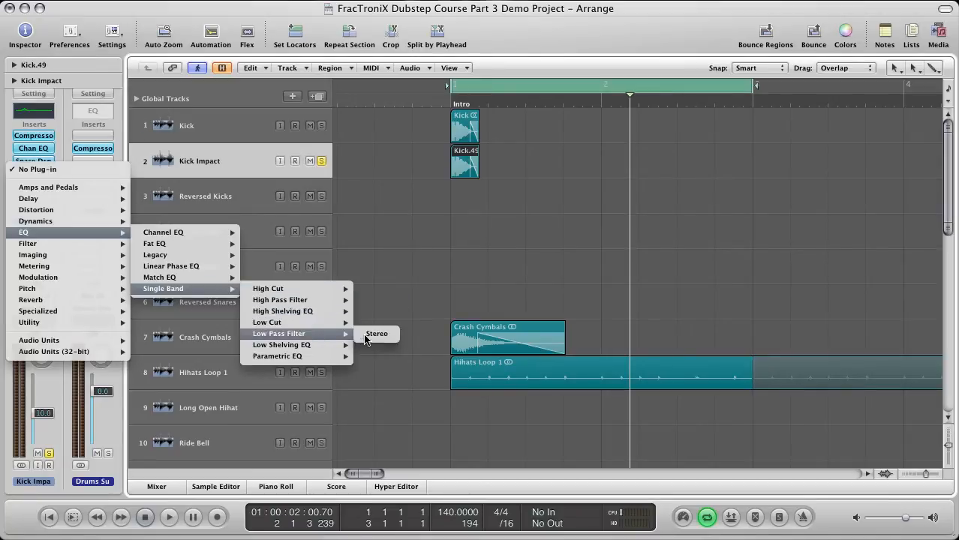
pyautogui.click(377, 334)
pyautogui.moveTo(223, 140); pyautogui.dragTo(284, 143)
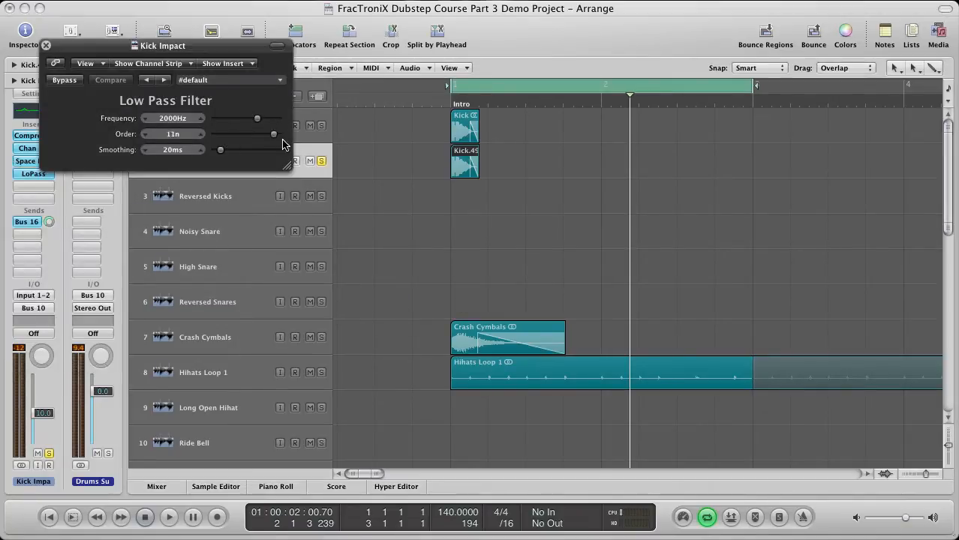
pyautogui.moveTo(225, 46); pyautogui.dragTo(511, 262)
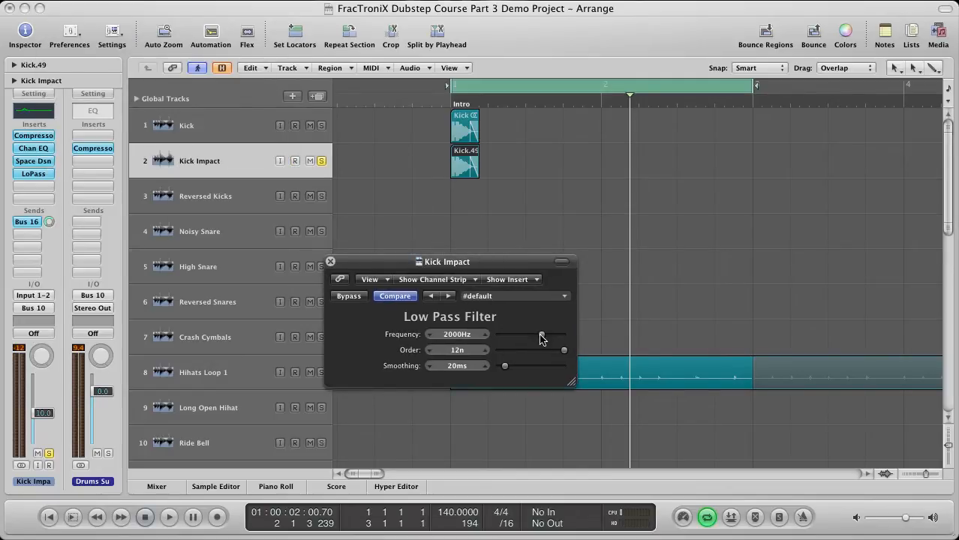
# Step: Set the Low Pass Filter's frequency to 200Hz, play the filtered Kick Impact track and close the filter's window
pyautogui.press('space')
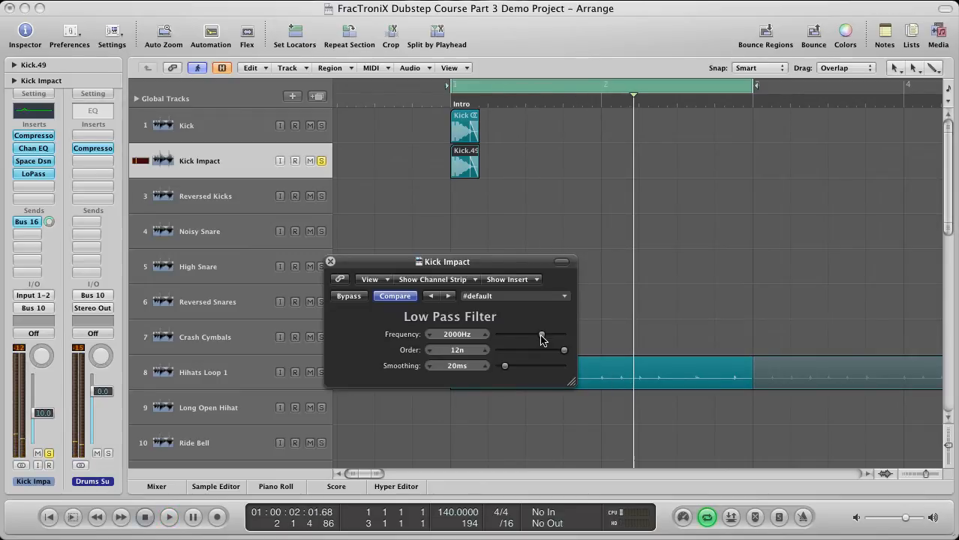
pyautogui.moveTo(539, 339); pyautogui.dragTo(520, 342)
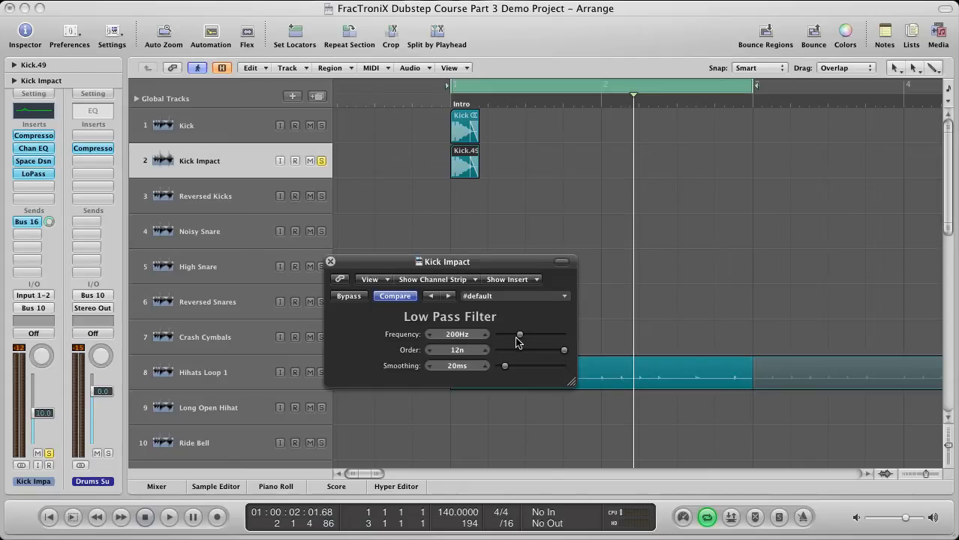
pyautogui.press('space')
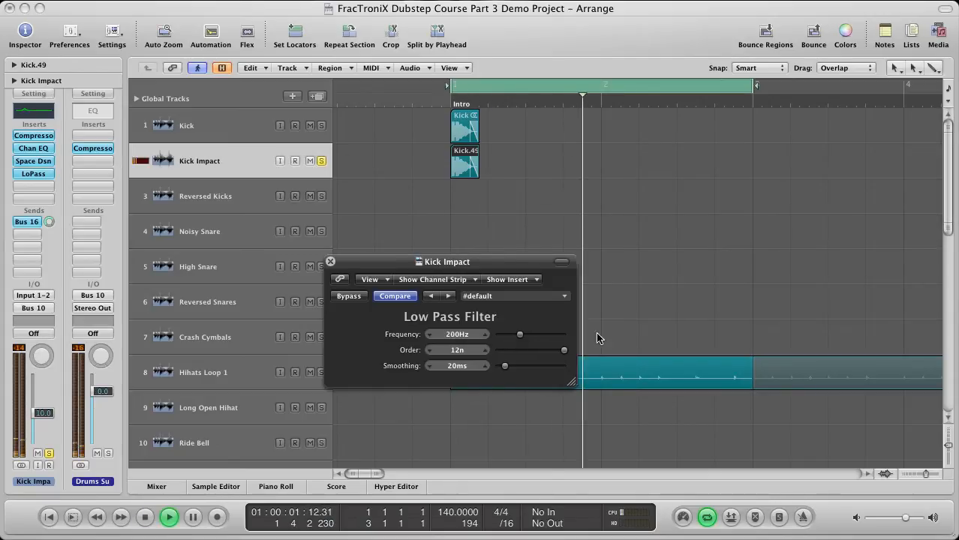
pyautogui.press('space')
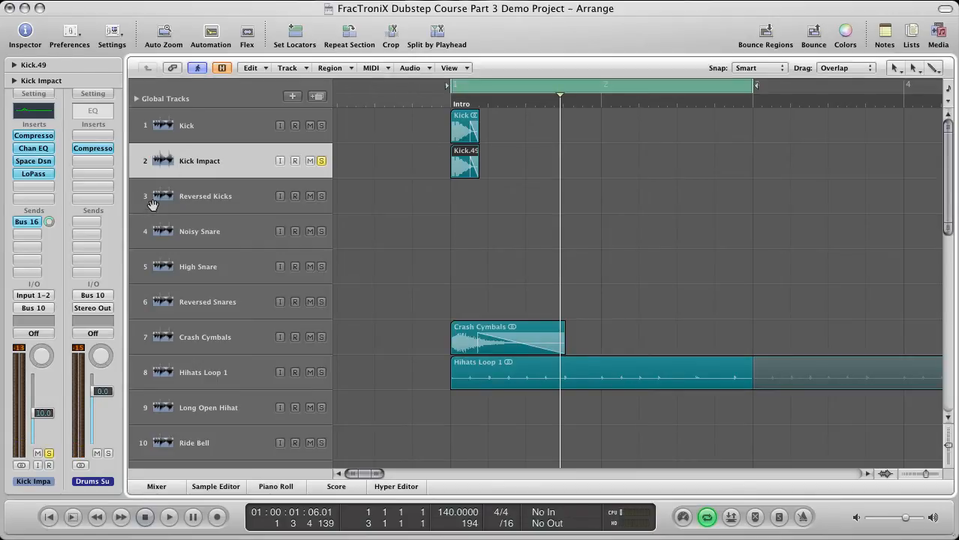
# Step: Insert a single-band Low Cut EQ after the Low Pass Filter on the Kick Impact channel
pyautogui.click(45, 177)
pyautogui.moveTo(54, 246)
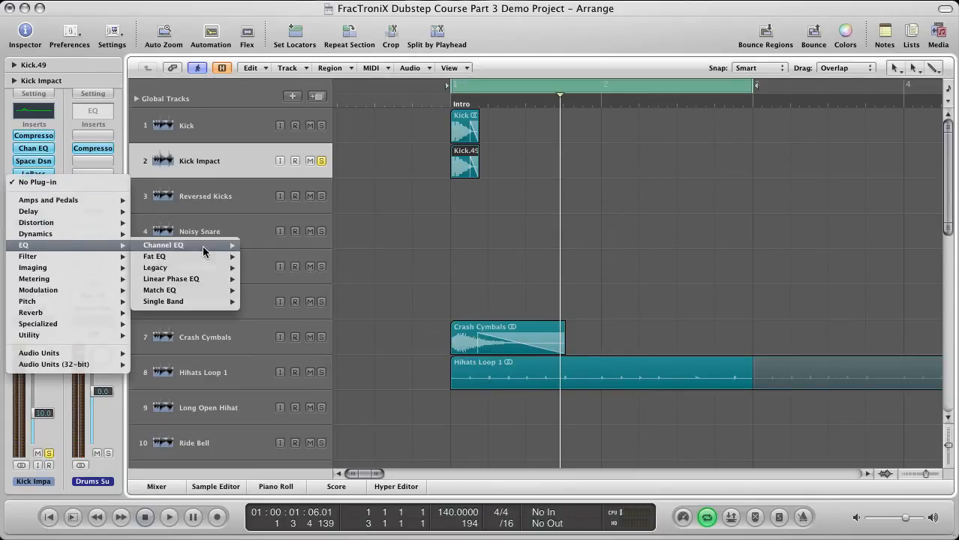
pyautogui.moveTo(220, 304)
pyautogui.click(298, 336)
# Step: Lower the Low Cut's frequency, close its window and play the soloed Kick Impact track
pyautogui.moveTo(209, 45); pyautogui.dragTo(551, 245)
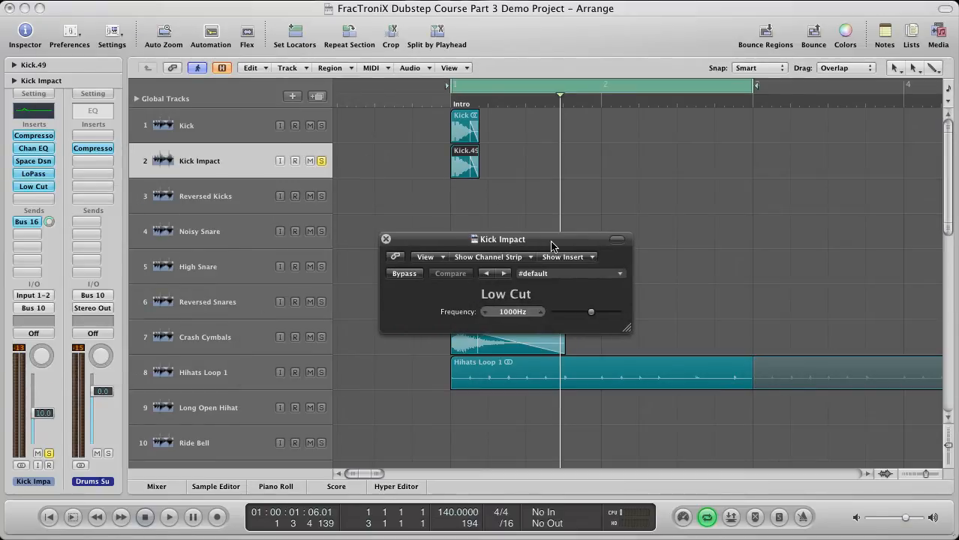
pyautogui.moveTo(598, 317); pyautogui.dragTo(561, 318)
pyautogui.click(386, 238)
pyautogui.press('space')
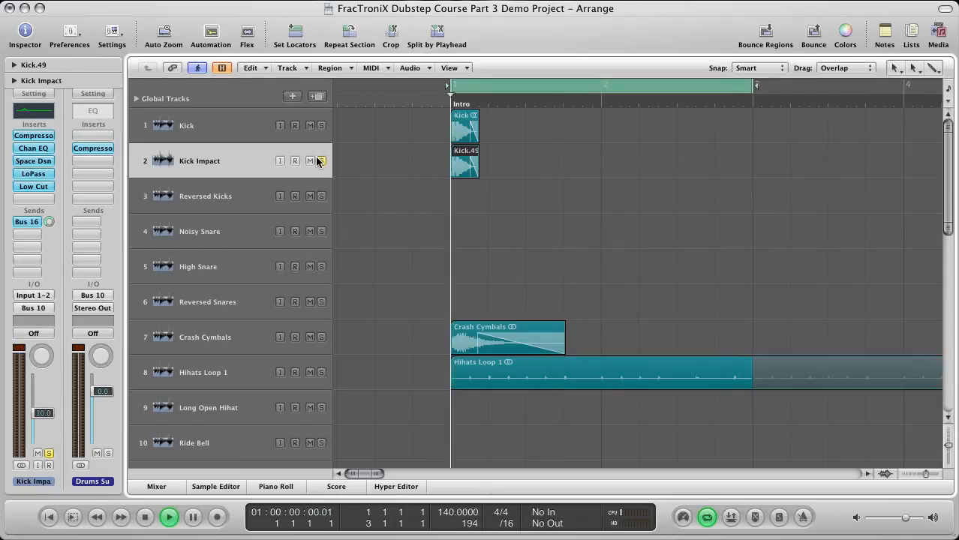
pyautogui.press('space')
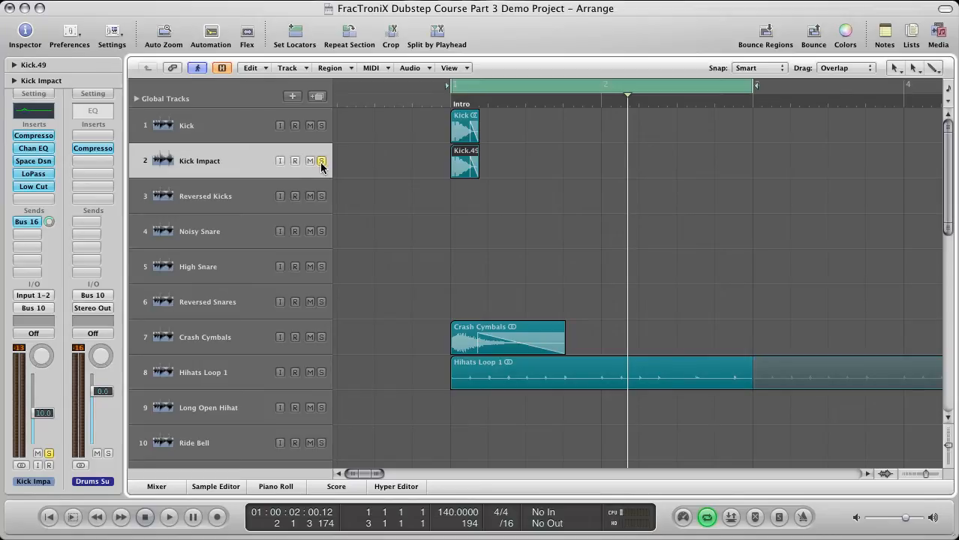
# Step: Unsolo Kick Impact and play the start of the intro with all tracks
pyautogui.hotkey('ctrl', 'Up')
pyautogui.hotkey('ctrl', 'Up')
pyautogui.hotkey('ctrl', 'Left')
pyautogui.hotkey('ctrl', 'Left')
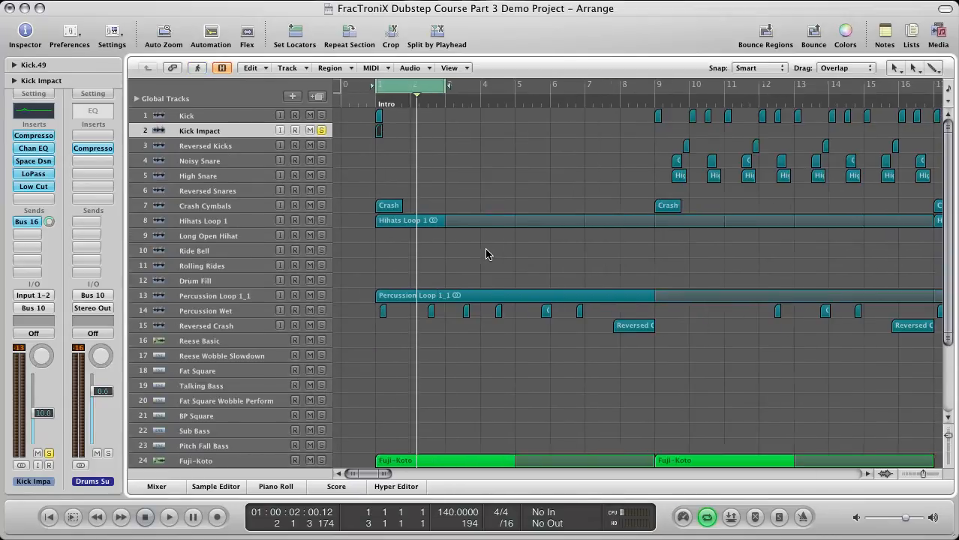
pyautogui.hotkey('ctrl', 'Up')
pyautogui.hotkey('ctrl', 'Up')
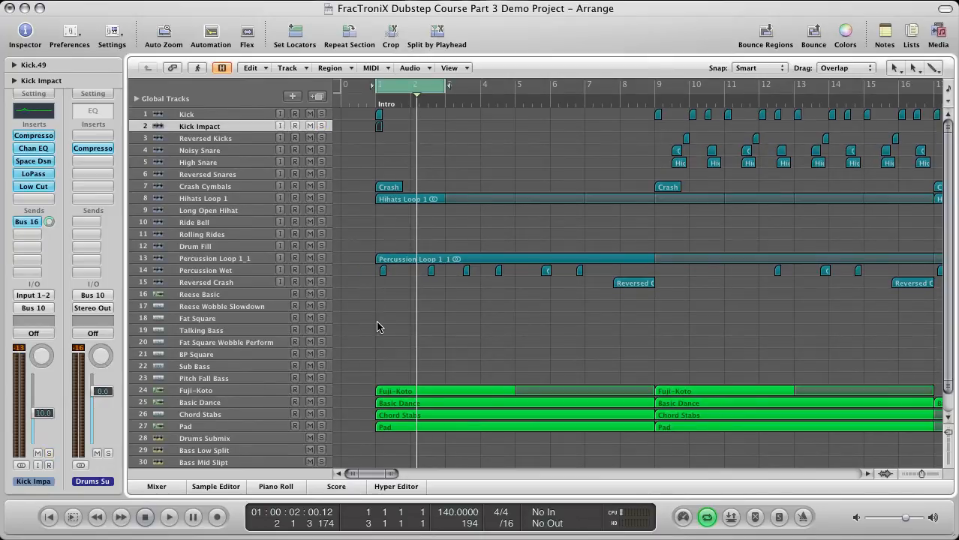
pyautogui.press('space')
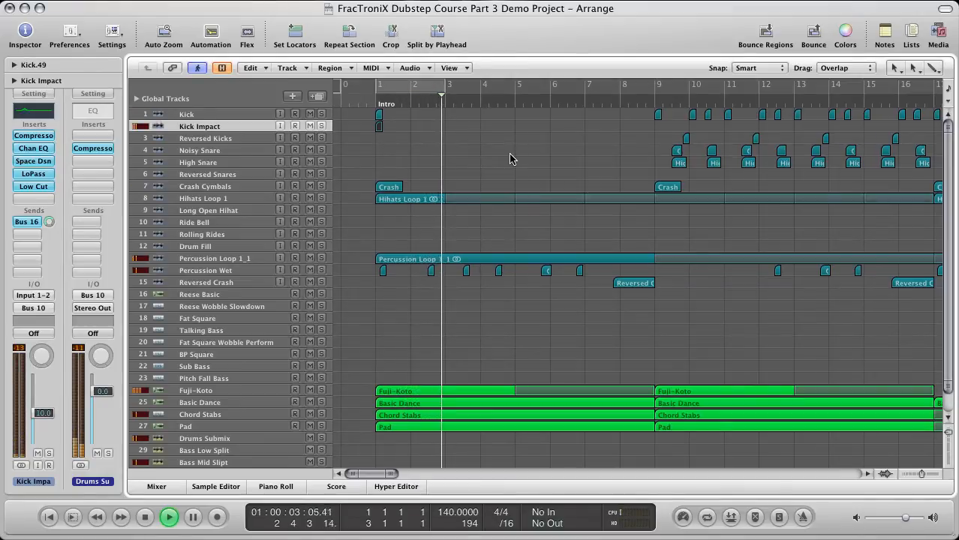
pyautogui.press('space')
# Step: Turn on the cycle range, extend its end to bar 9 and copy the Kick Impact region to bar 5
pyautogui.click(426, 90)
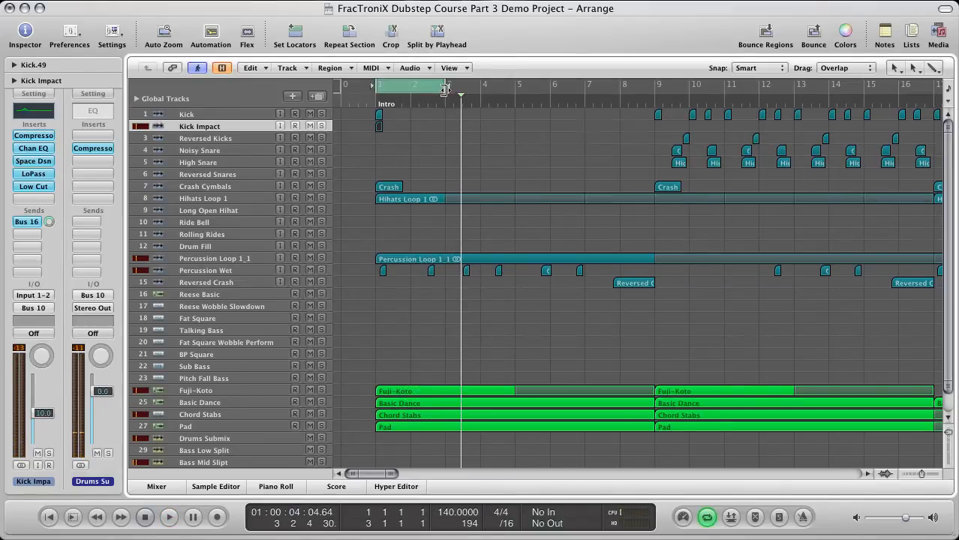
pyautogui.moveTo(445, 90); pyautogui.dragTo(656, 89)
pyautogui.moveTo(377, 129); pyautogui.dragTo(516, 129)
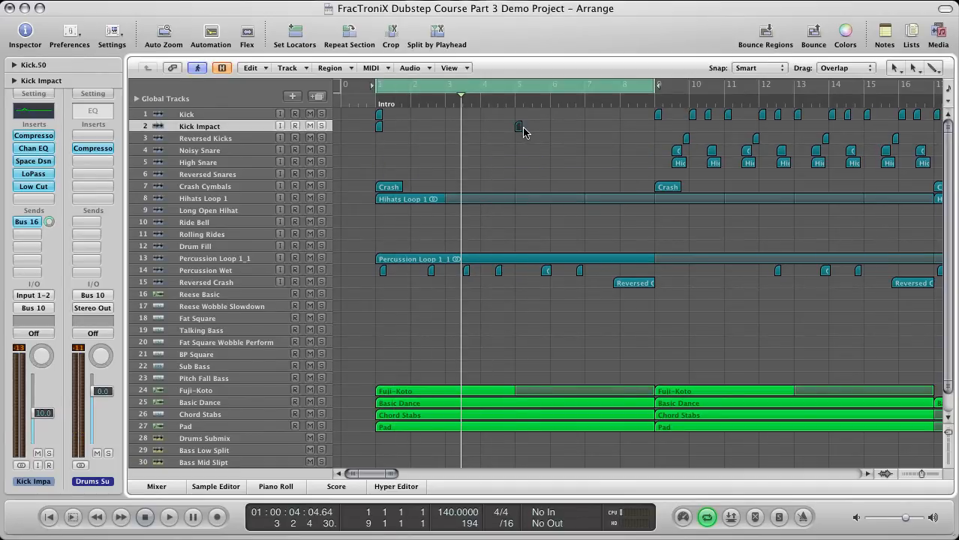
# Step: Play the intro from bar 1 past the Kick Impact copy at bar 5
pyautogui.press('space')
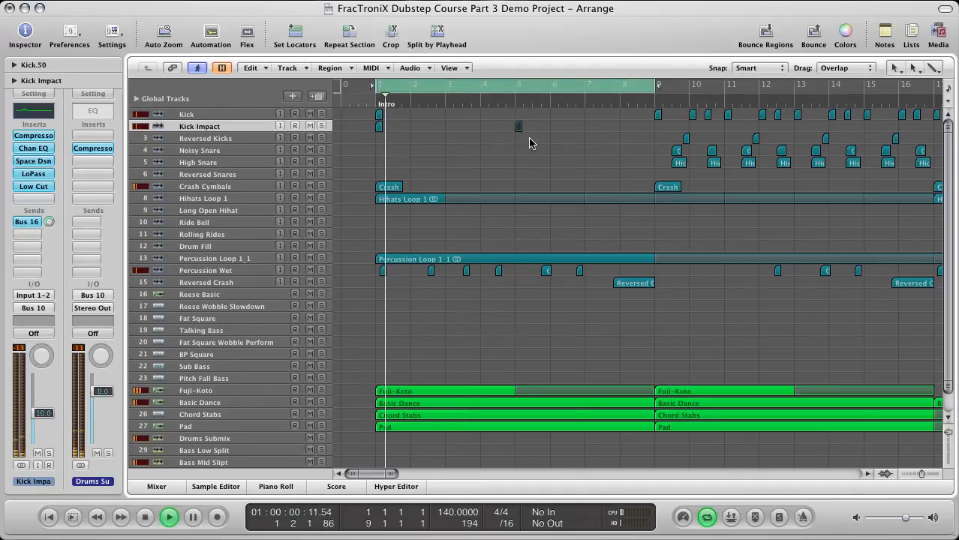
pyautogui.hotkey('ctrl', 'Left')
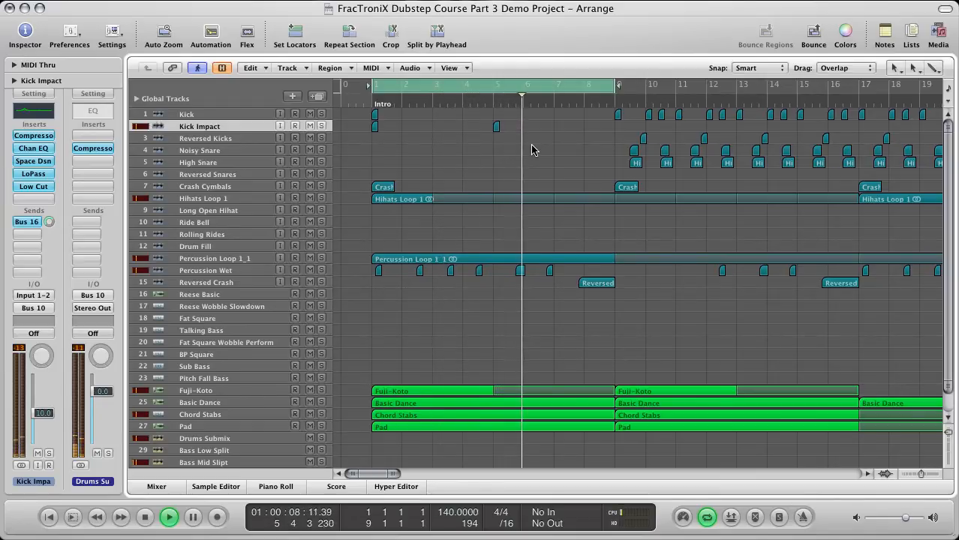
pyautogui.press('space')
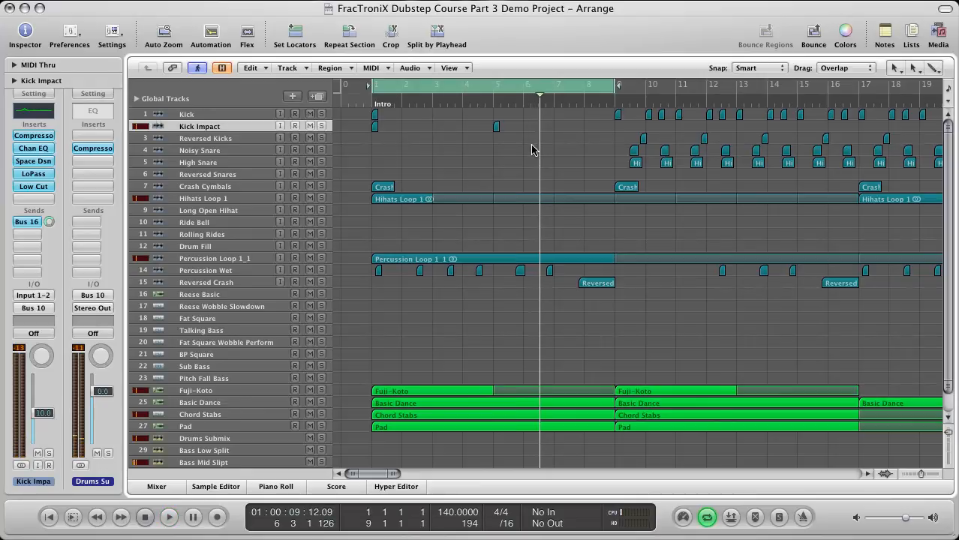
# Step: Turn off the cycle range and copy the Kick Impact region from bar 5 to bar 9
pyautogui.hotkey('ctrl', 'Left')
pyautogui.hotkey('ctrl', 'Left')
pyautogui.hotkey('ctrl', 'Left')
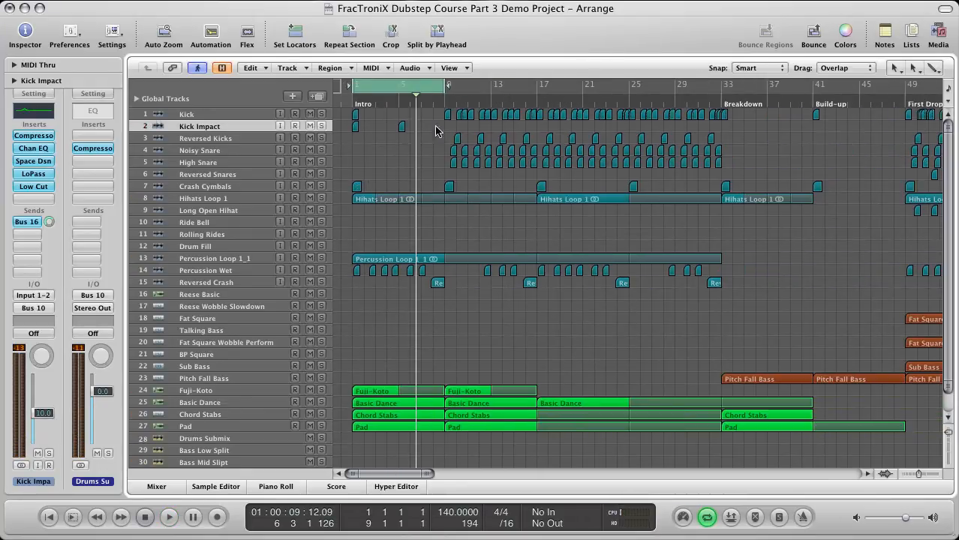
pyautogui.click(422, 90)
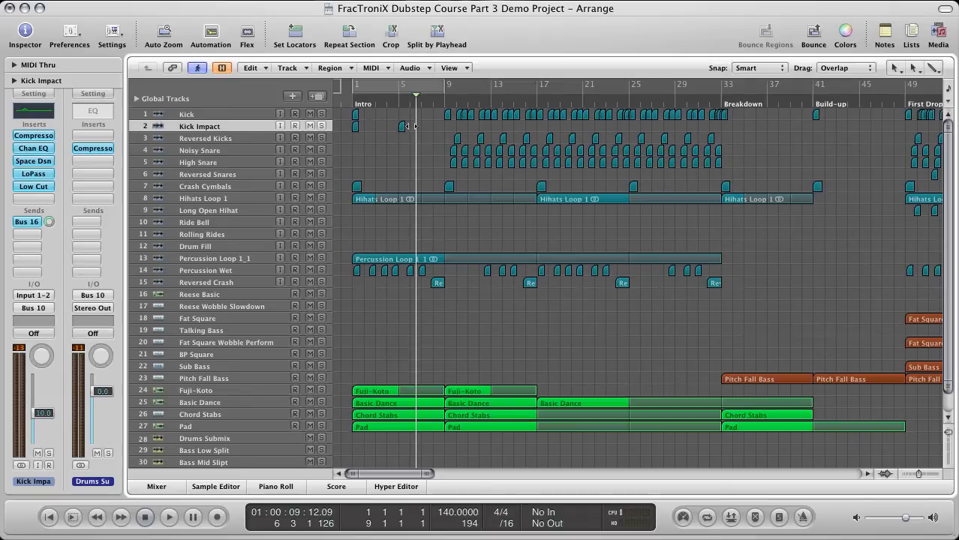
pyautogui.moveTo(401, 132); pyautogui.dragTo(447, 132)
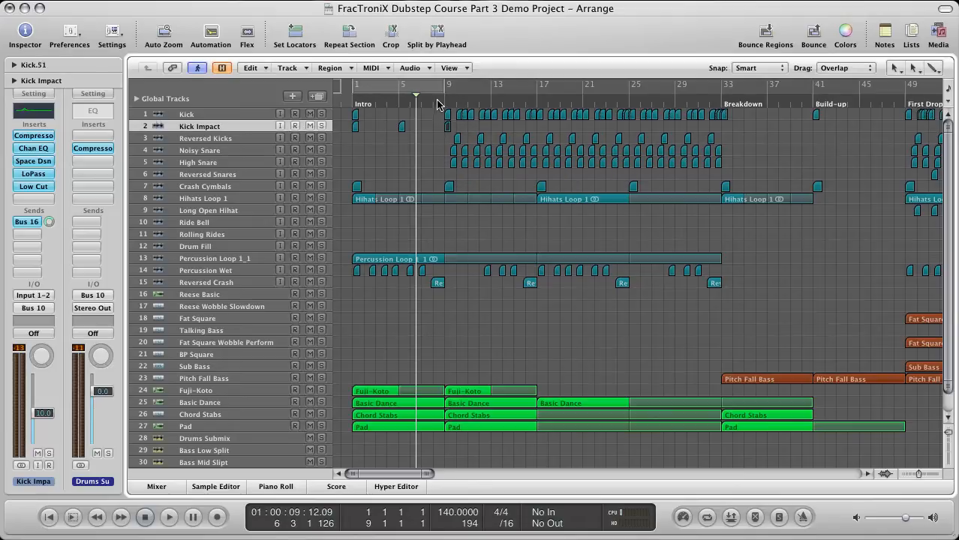
# Step: Play the arrangement from just before bar 9 to hear the Kick Impact copy there
pyautogui.click(439, 105)
pyautogui.press('space')
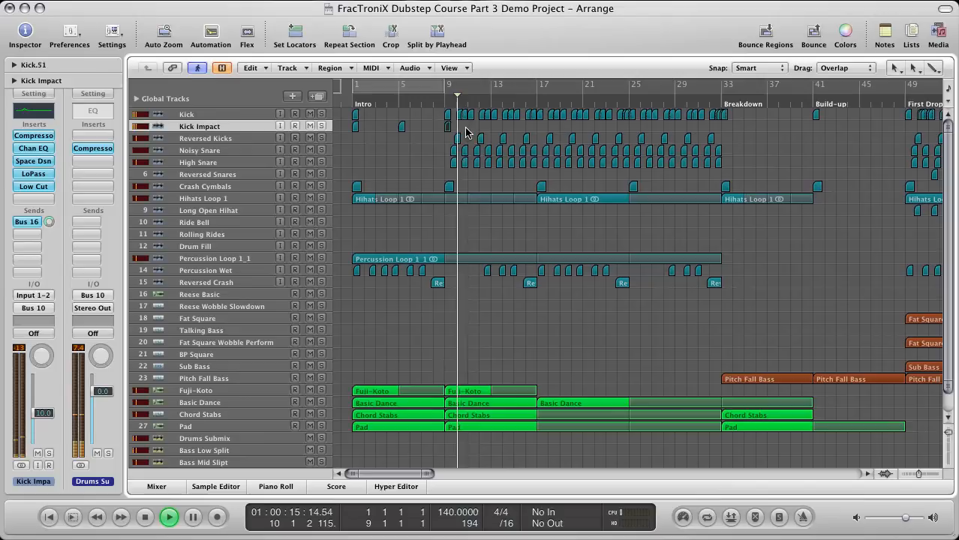
pyautogui.press('space')
# Step: Copy the Kick Impact region to bars 17, 25, 33 and 41, and play the transition into the Breakdown
pyautogui.moveTo(448, 127); pyautogui.dragTo(818, 134)
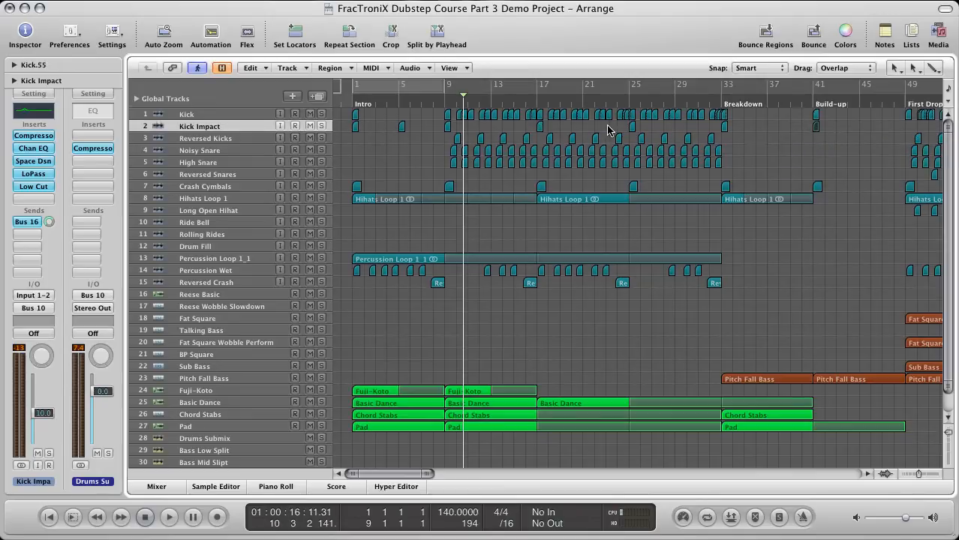
pyautogui.doubleClick(708, 101)
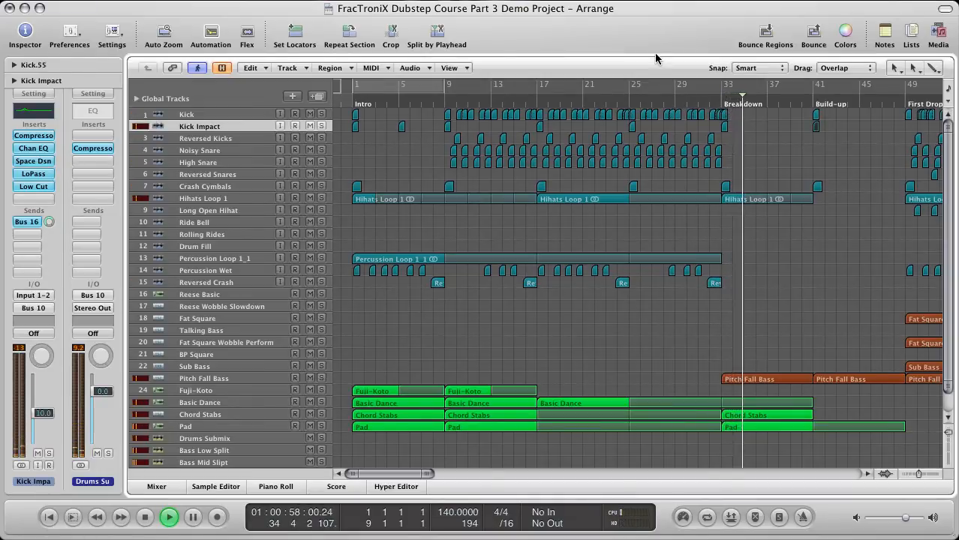
pyautogui.press('space')
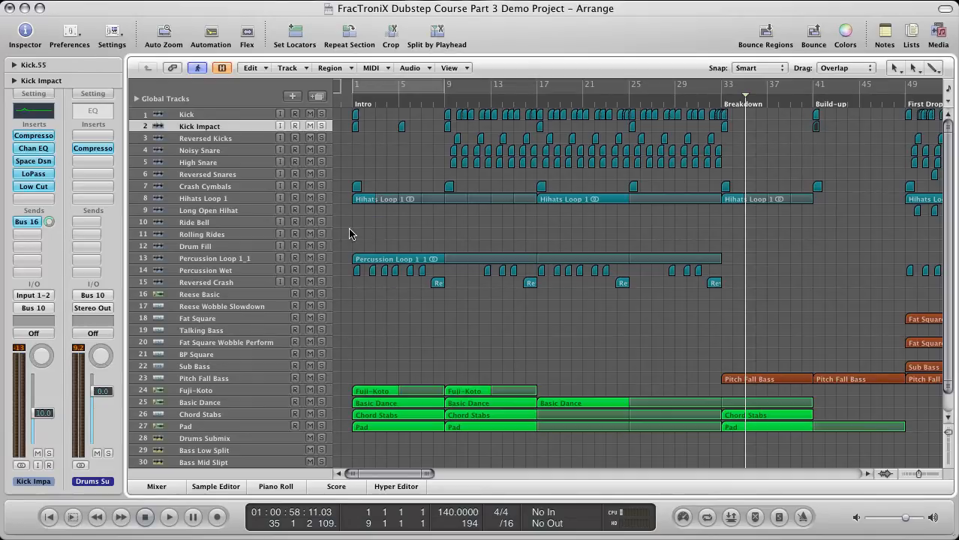
# Step: Create one software instrument track below the Pad track and name it Downsweep Noise
pyautogui.scroll(-3, 397, 234)
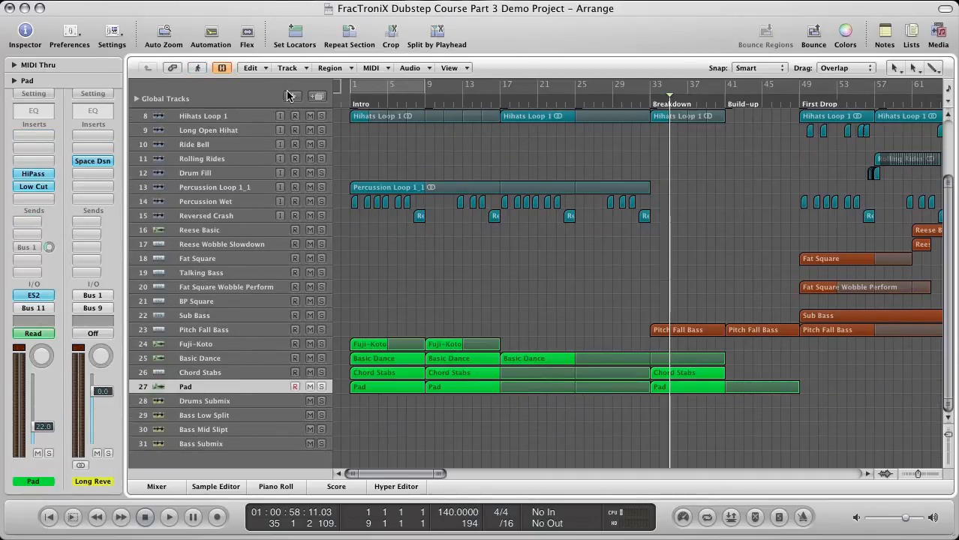
pyautogui.click(292, 96)
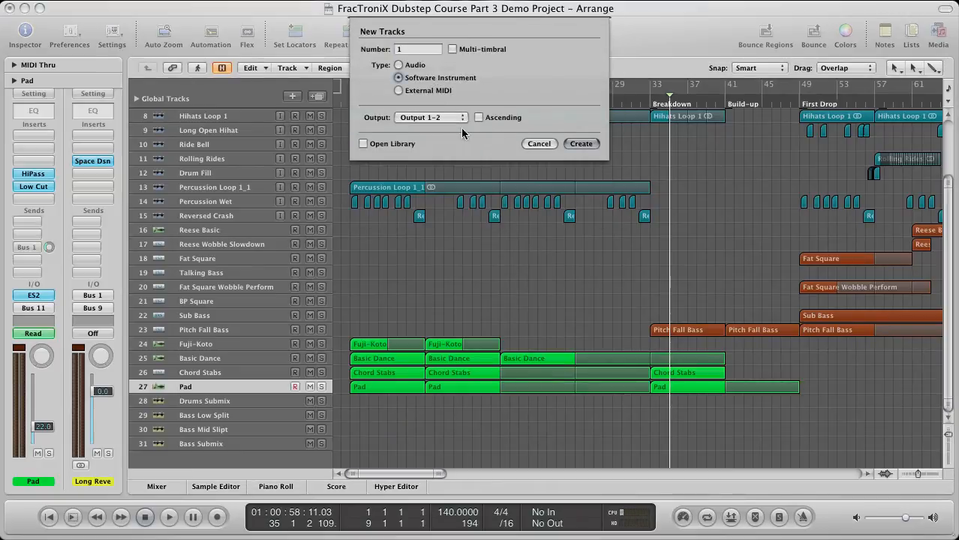
pyautogui.click(581, 143)
pyautogui.doubleClick(215, 407)
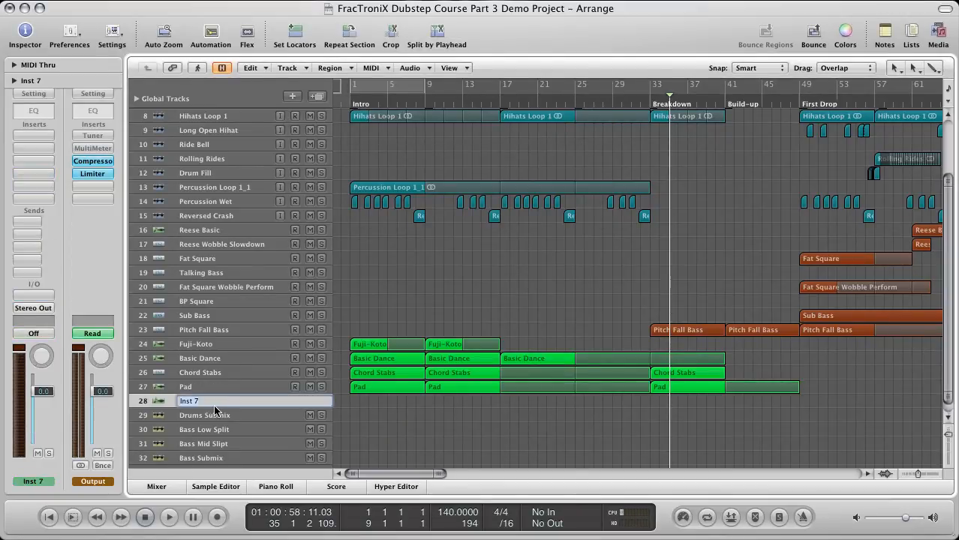
pyautogui.write('D')
pyautogui.press('Return')
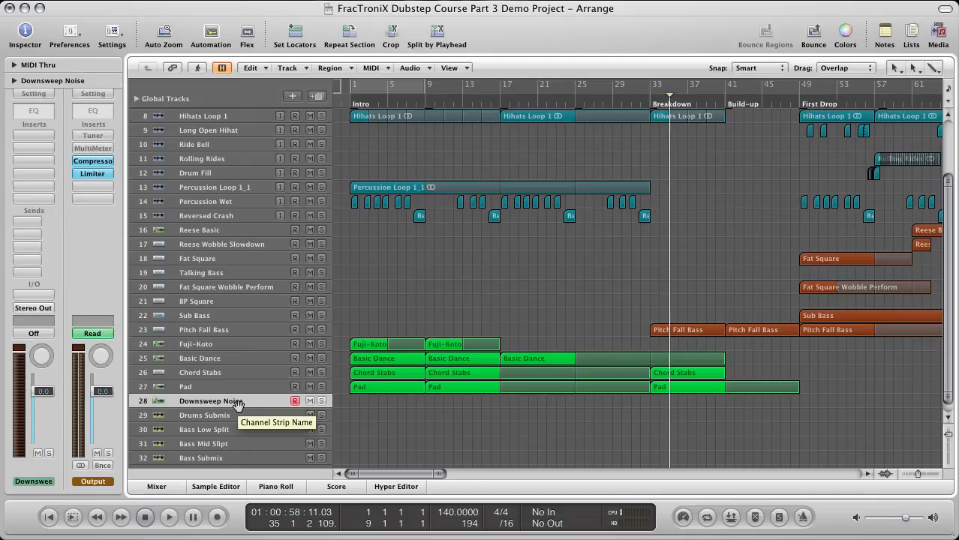
# Step: Load the ES2 synthesizer as the instrument on the Downsweep Noise track
pyautogui.click(34, 295)
pyautogui.moveTo(89, 365)
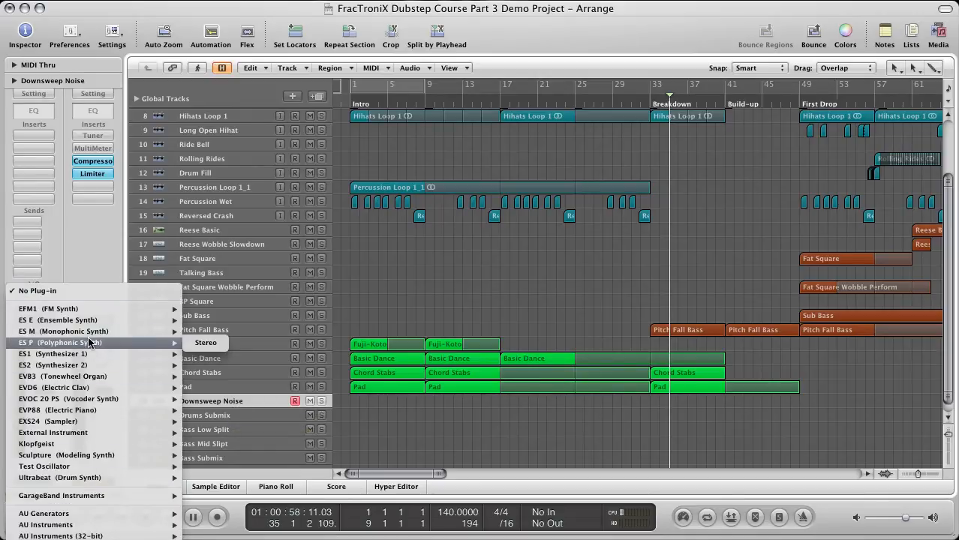
pyautogui.click(206, 365)
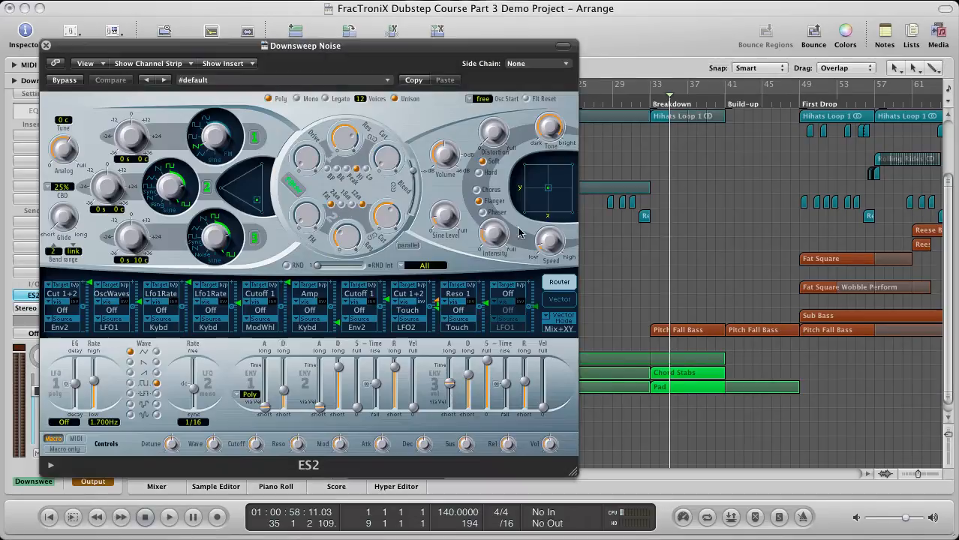
# Step: Load the Analog Saw Init tutorial preset in ES2 and lower the Downsweep Noise channel volume to -15.0 dB
pyautogui.moveTo(425, 46); pyautogui.dragTo(609, 19)
pyautogui.click(572, 53)
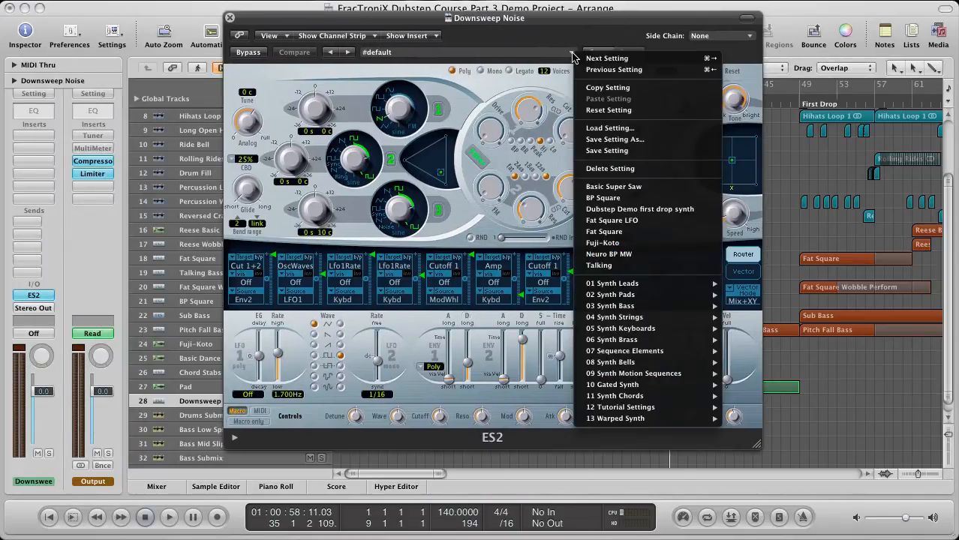
pyautogui.moveTo(625, 366)
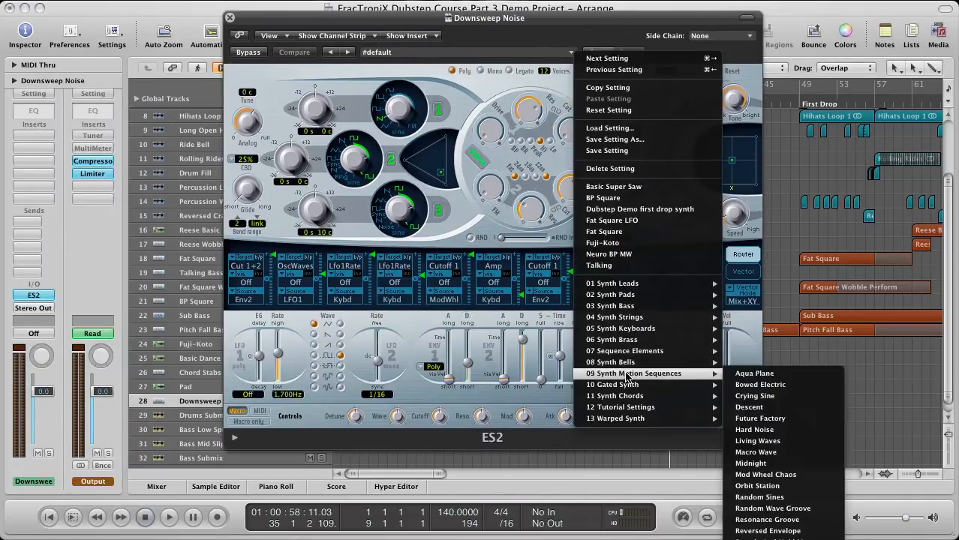
pyautogui.moveTo(643, 409)
pyautogui.click(778, 411)
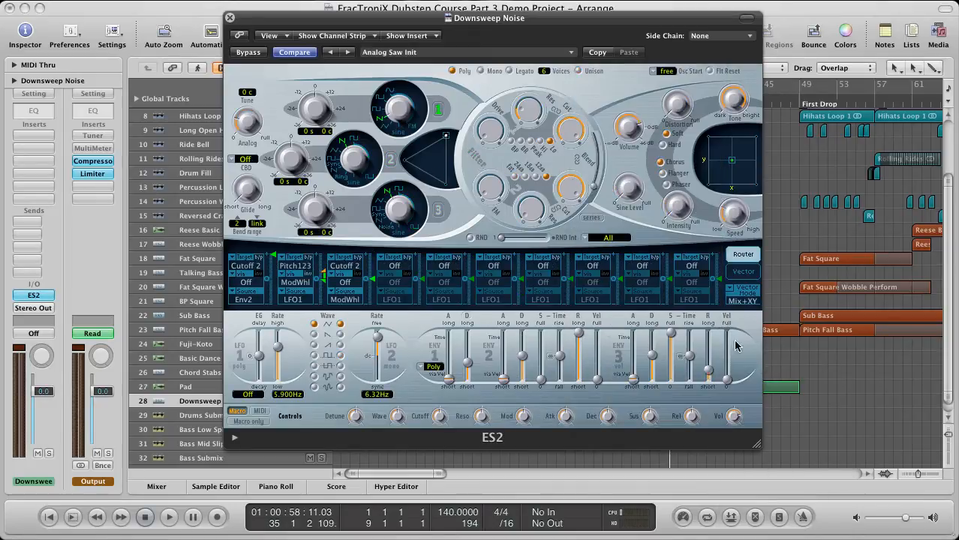
pyautogui.moveTo(39, 401); pyautogui.dragTo(39, 430)
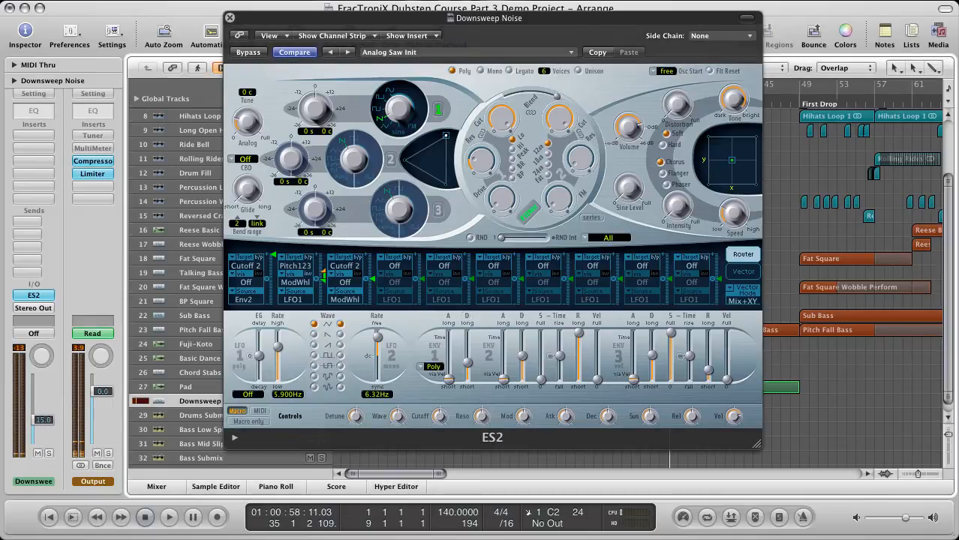
pyautogui.moveTo(420, 20); pyautogui.dragTo(505, 54)
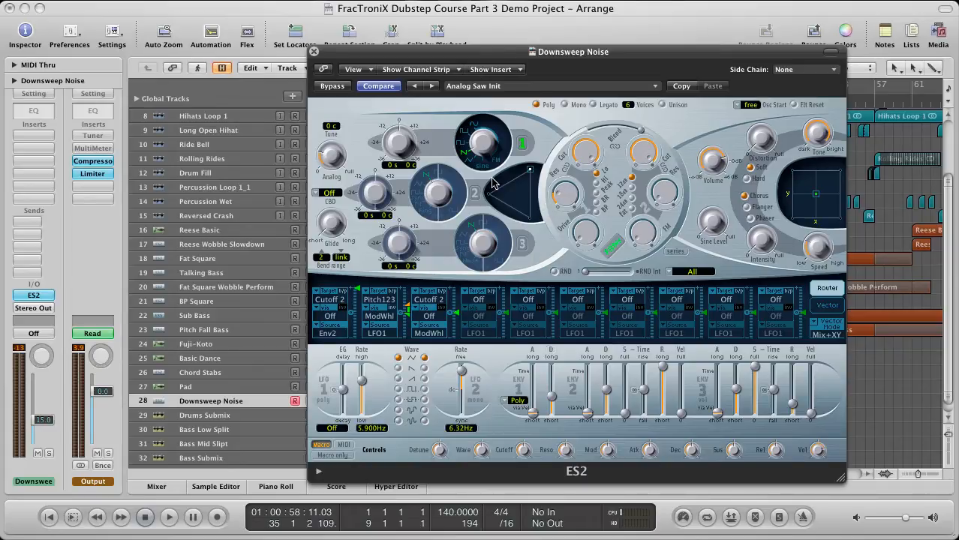
# Step: Replace oscillator 1 with oscillator 3 set to the Noise waveform, and shift the oscillator mix to oscillator 3
pyautogui.click(524, 144)
pyautogui.click(523, 143)
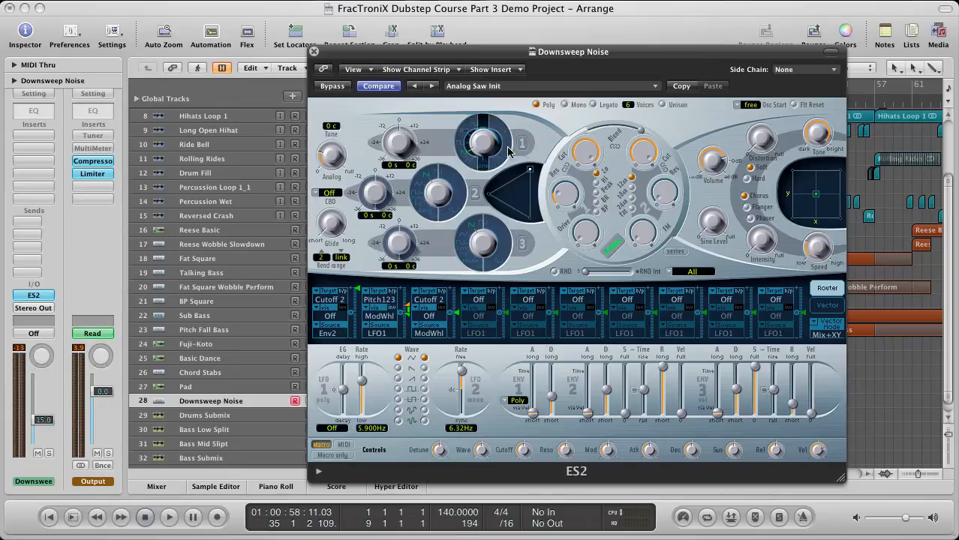
pyautogui.click(523, 245)
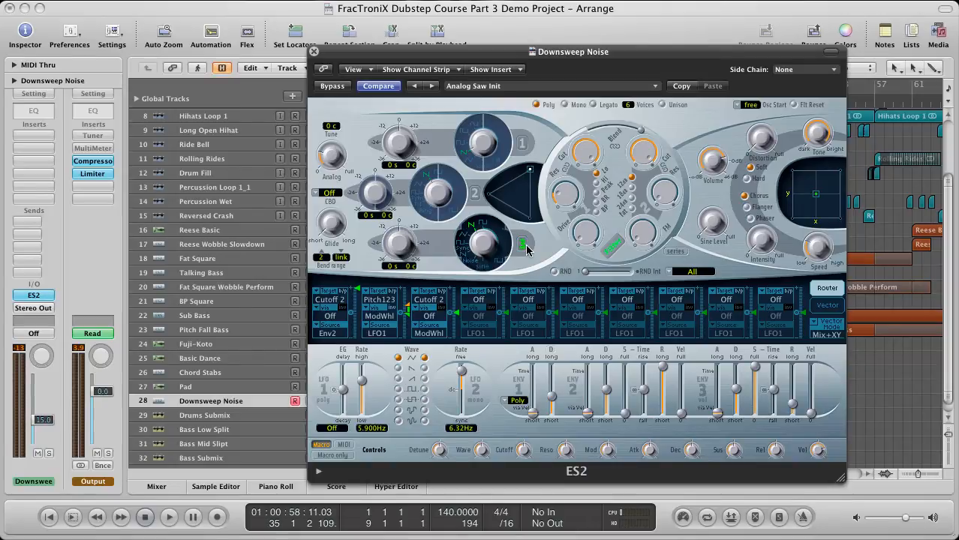
pyautogui.moveTo(485, 242); pyautogui.dragTo(496, 299)
pyautogui.moveTo(531, 172)
pyautogui.mouseDown()
pyautogui.moveTo(501, 196)
pyautogui.moveTo(538, 225)
pyautogui.moveTo(530, 211)
pyautogui.moveTo(544, 240)
pyautogui.mouseUp()
# Step: Blend ES2's filters toward filter 1 in BP mode and sweep its cutoff while auditioning the noise
pyautogui.moveTo(642, 152); pyautogui.dragTo(638, 11)
pyautogui.moveTo(637, 132); pyautogui.dragTo(589, 142)
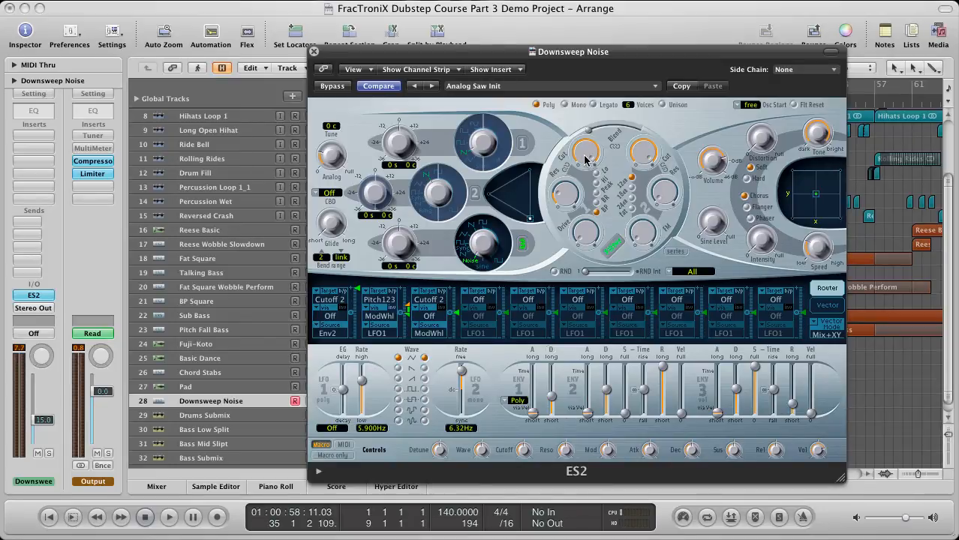
pyautogui.moveTo(587, 155); pyautogui.dragTo(591, 264)
pyautogui.moveTo(592, 154); pyautogui.dragTo(596, 268)
pyautogui.moveTo(587, 155); pyautogui.dragTo(587, 94)
# Step: Lengthen envelope 2's attack and set the Env2 modulation target to Cutoff 1
pyautogui.click(590, 416)
pyautogui.moveTo(589, 422); pyautogui.dragTo(574, 381)
pyautogui.click(339, 300)
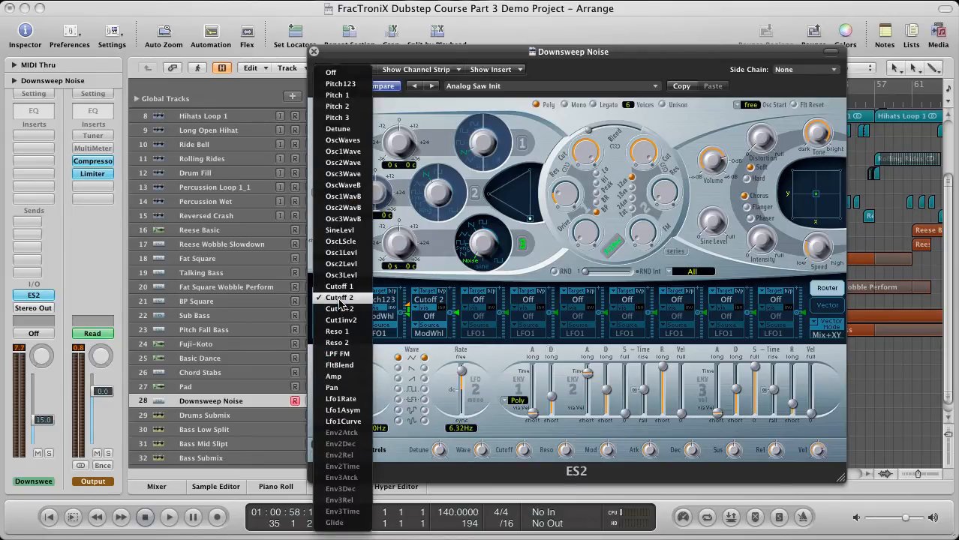
pyautogui.click(340, 286)
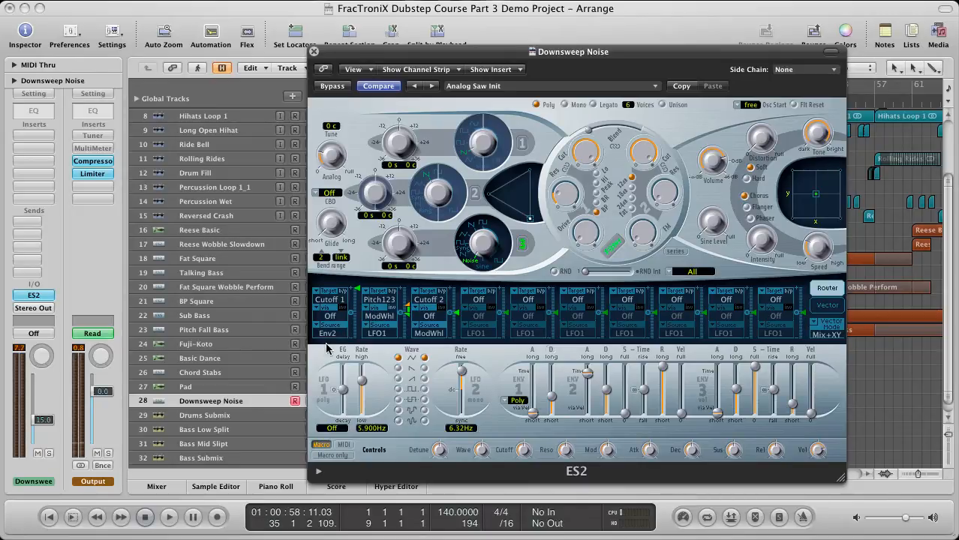
# Step: Invert the Env2 modulation of Cutoff 1 to its full negative amount and slightly lengthen envelope 2's attack
pyautogui.moveTo(360, 292); pyautogui.dragTo(360, 354)
pyautogui.moveTo(586, 378); pyautogui.dragTo(587, 375)
# Step: Enable Unison with 3 voices in ES2 and slightly raise filter 1's resonance
pyautogui.click(664, 106)
pyautogui.moveTo(567, 204); pyautogui.dragTo(567, 184)
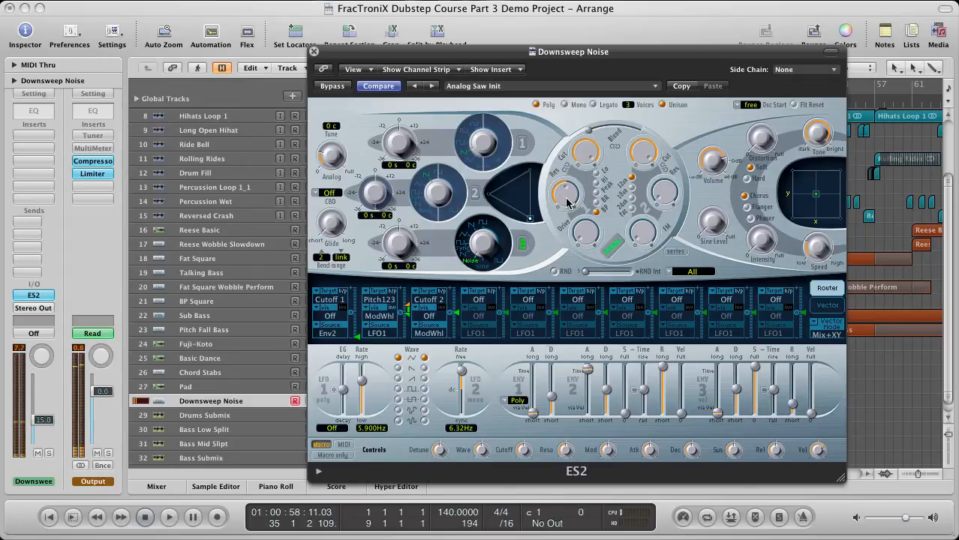
pyautogui.moveTo(565, 201); pyautogui.dragTo(564, 211)
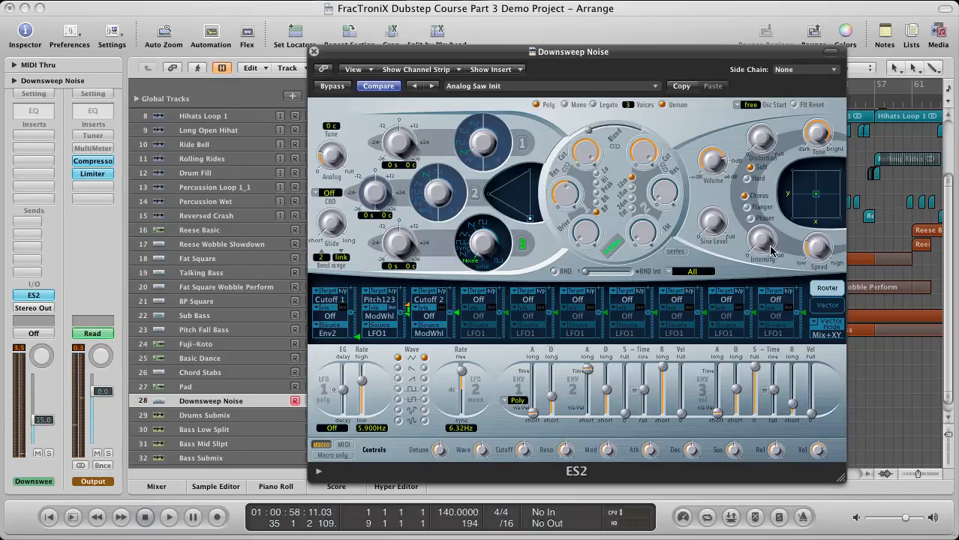
# Step: Set ES2's modulation effect to Flanger with 0.30 Hz speed and an intensity of 14, and close the synth
pyautogui.moveTo(762, 240); pyautogui.dragTo(763, 215)
pyautogui.click(748, 207)
pyautogui.click(750, 219)
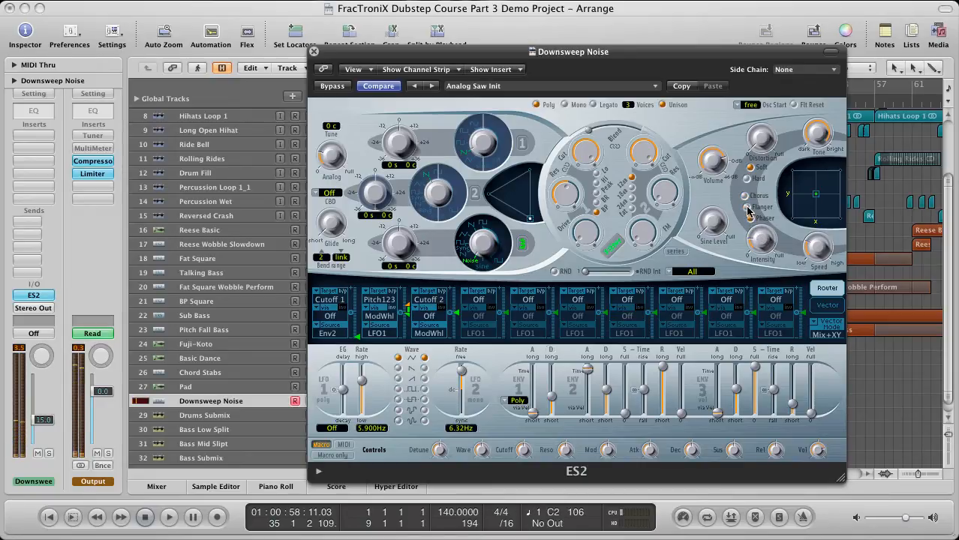
pyautogui.click(748, 207)
pyautogui.moveTo(813, 254); pyautogui.dragTo(812, 253)
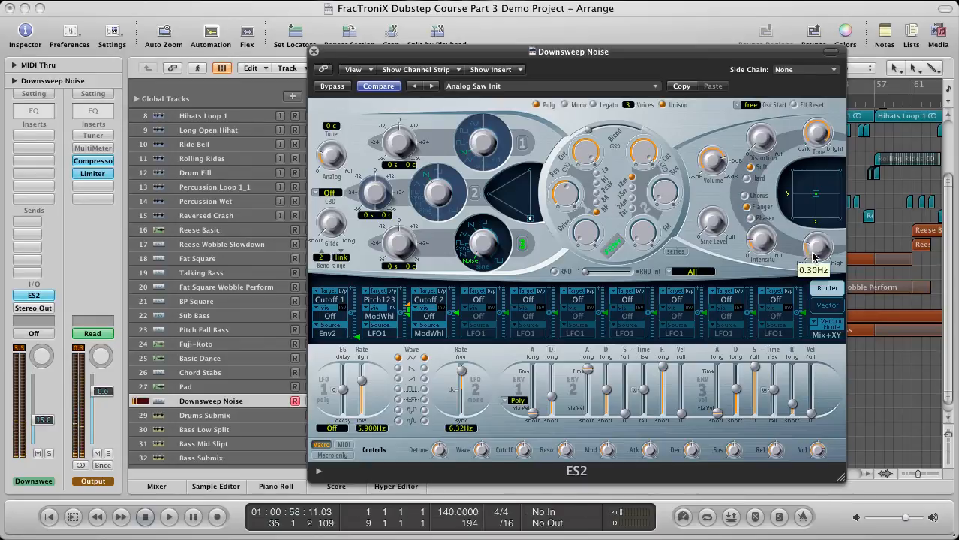
pyautogui.click(766, 251)
pyautogui.moveTo(766, 247); pyautogui.dragTo(768, 327)
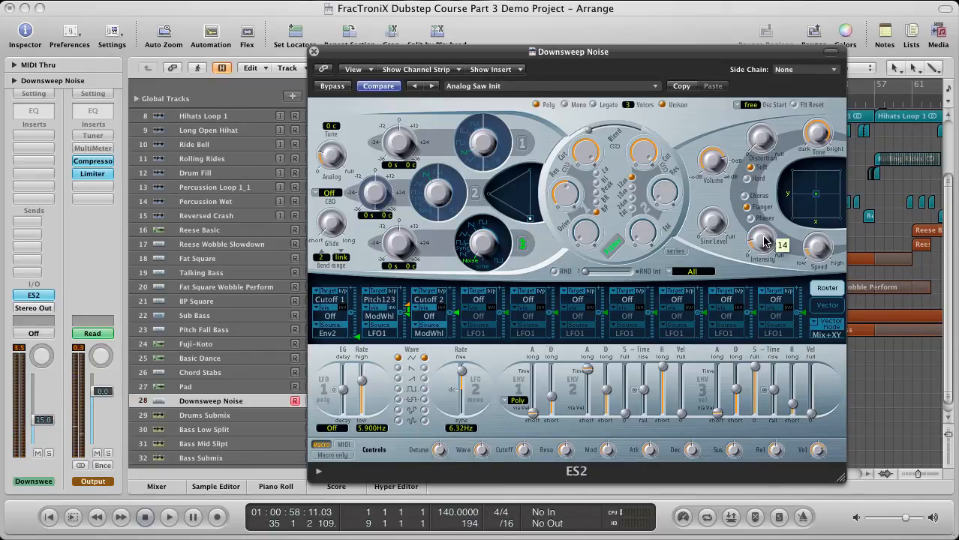
pyautogui.press('super+w')
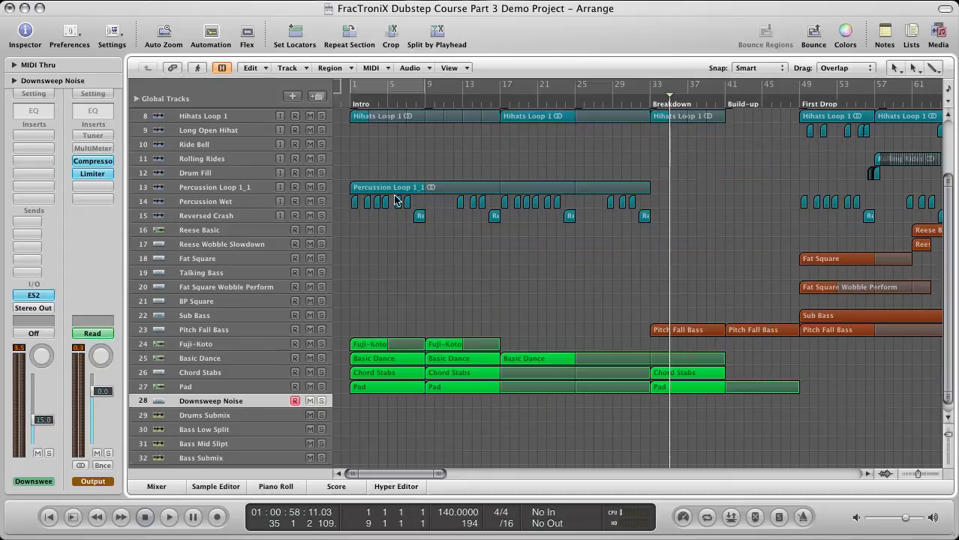
# Step: Activate the cycle over bars 1 to 9 and create a matching eight-bar region on the Downsweep Noise track
pyautogui.click(387, 88)
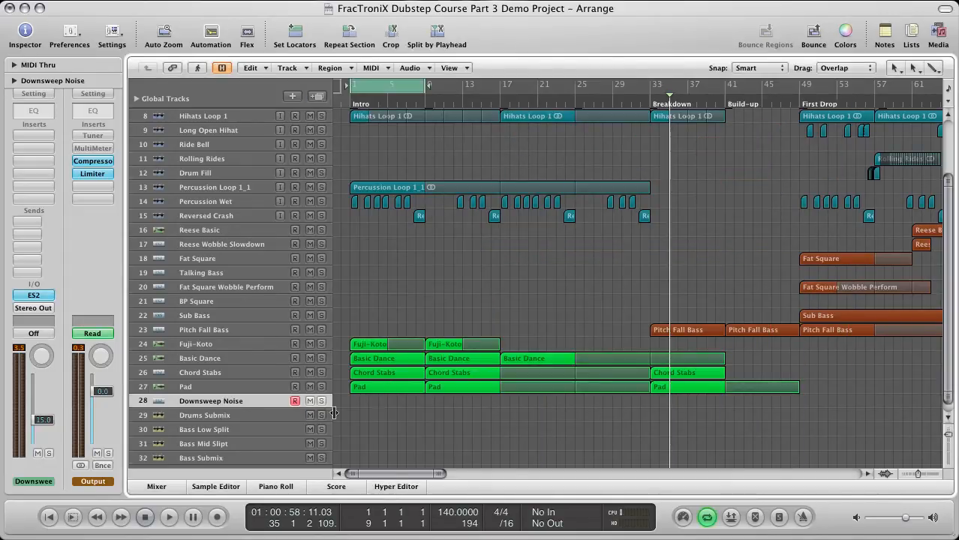
pyautogui.click(361, 406)
pyautogui.moveTo(370, 405); pyautogui.dragTo(424, 406)
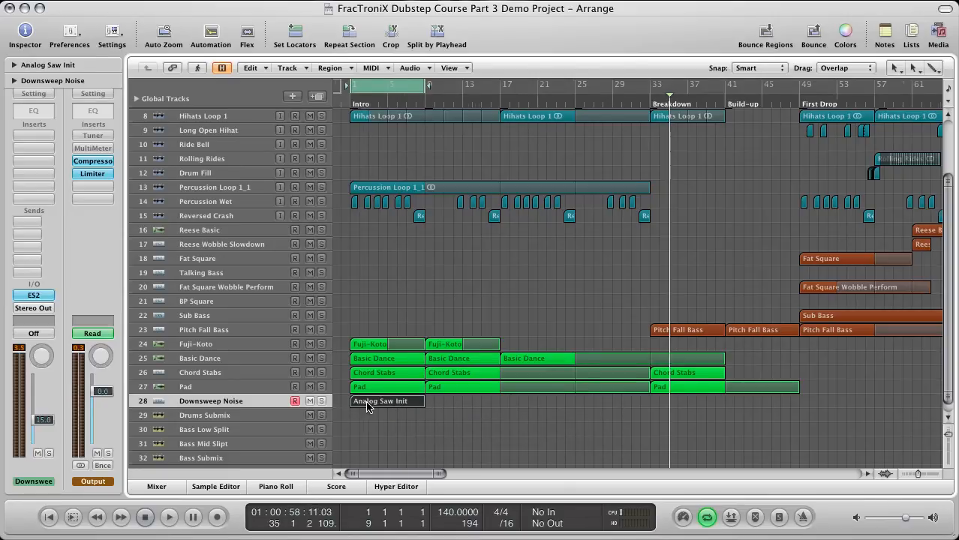
# Step: Add a C3 note from bar 1 to bar 5 in the new Downsweep Noise region
pyautogui.hotkey('ctrl', 'Right')
pyautogui.hotkey('ctrl', 'Right')
pyautogui.doubleClick(411, 404)
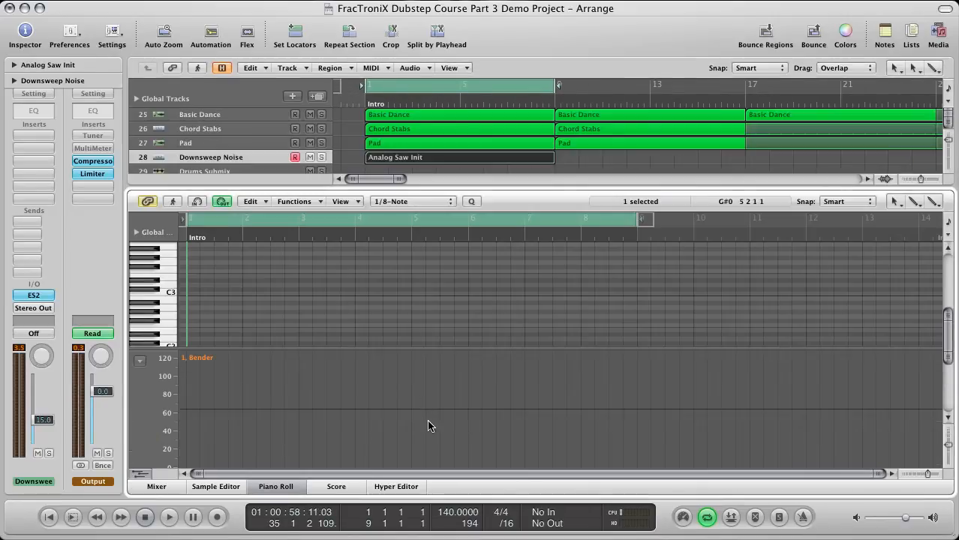
pyautogui.click(188, 293)
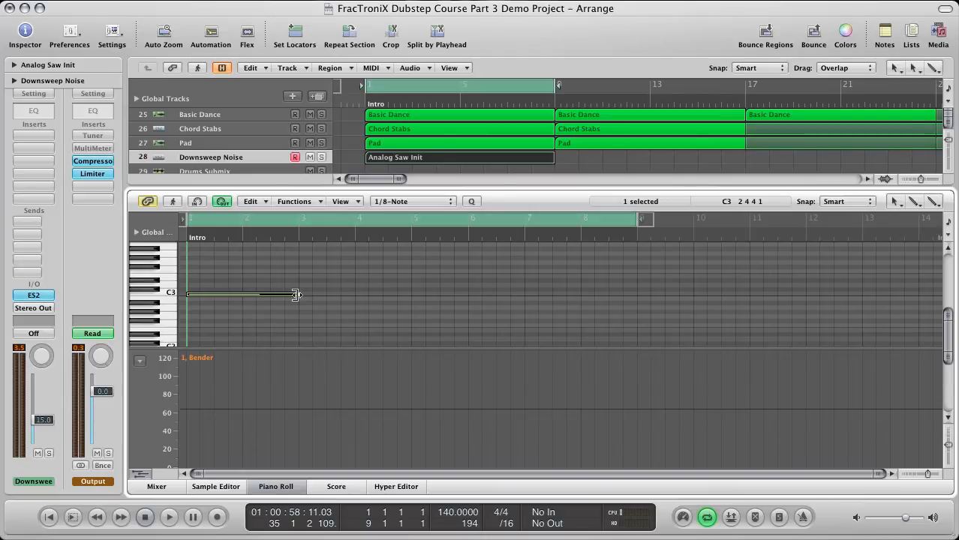
pyautogui.moveTo(297, 295); pyautogui.dragTo(411, 295)
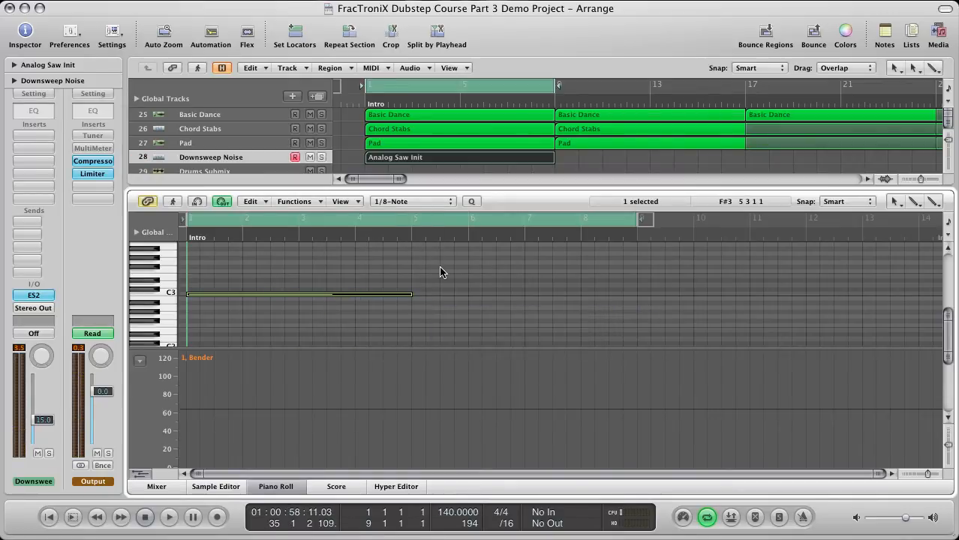
pyautogui.press('p')
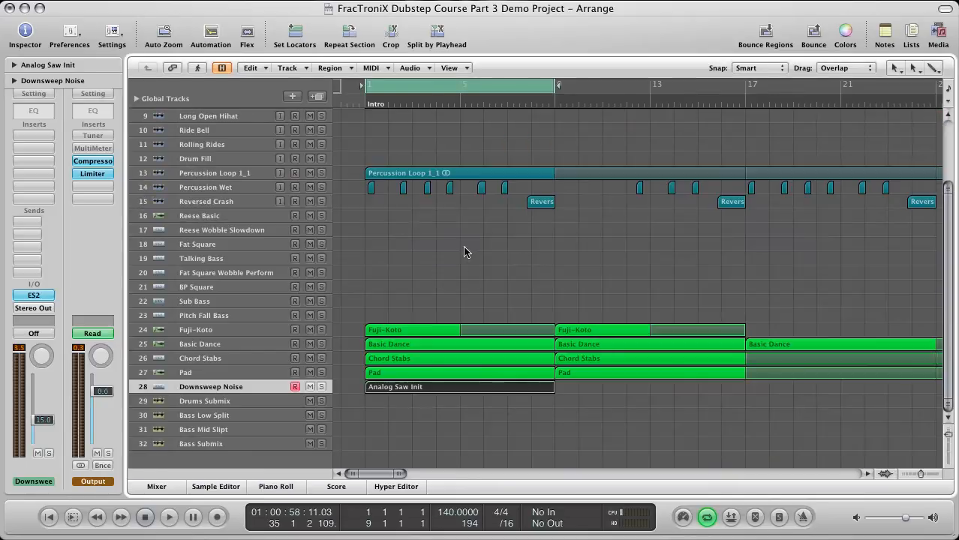
# Step: Play the Intro loop to audition the Downsweep Noise part in the mix
pyautogui.click(403, 409)
pyautogui.click(227, 388)
pyautogui.press('space')
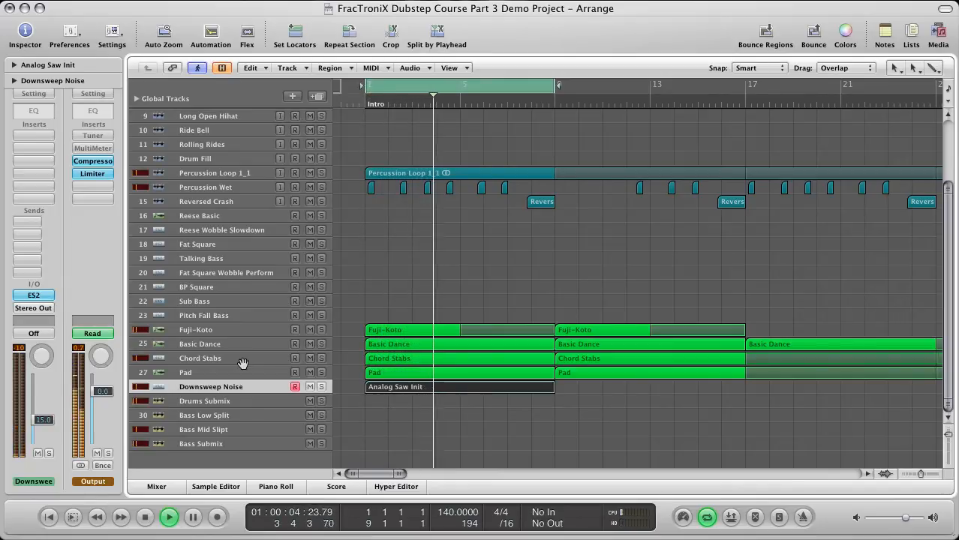
pyautogui.press('space')
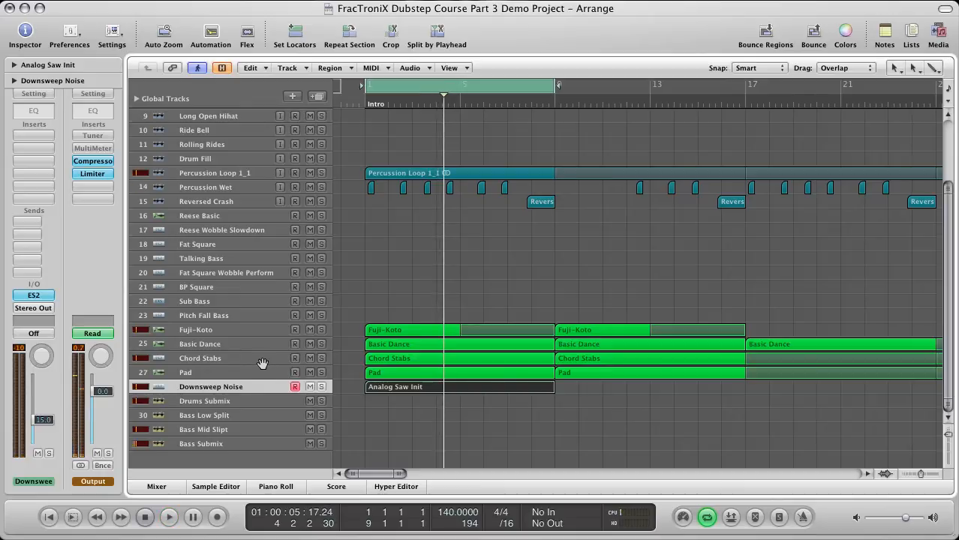
# Step: Lengthen envelope 2's attack a little more in the Downsweep Noise ES2 and replay the Intro
pyautogui.click(30, 295)
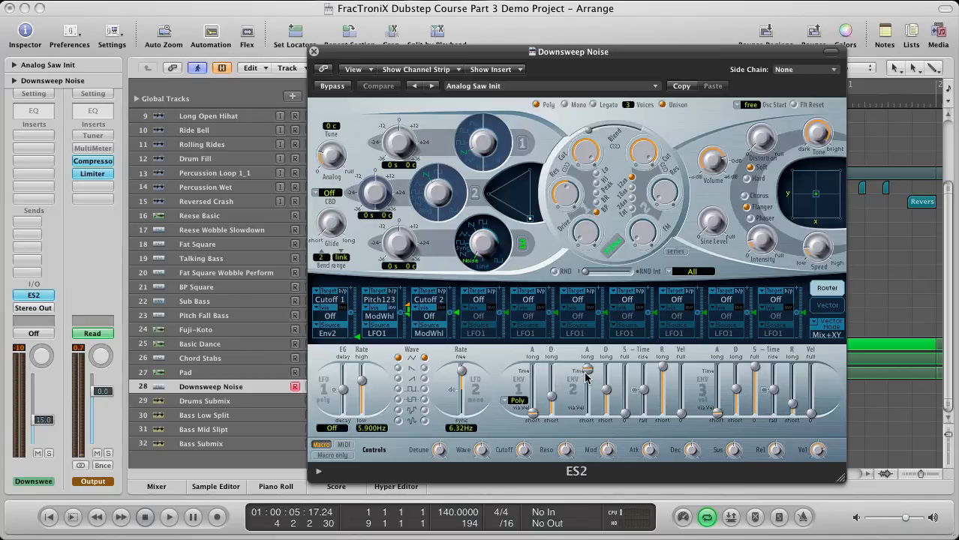
pyautogui.moveTo(587, 379)
pyautogui.moveTo(588, 379); pyautogui.dragTo(588, 366)
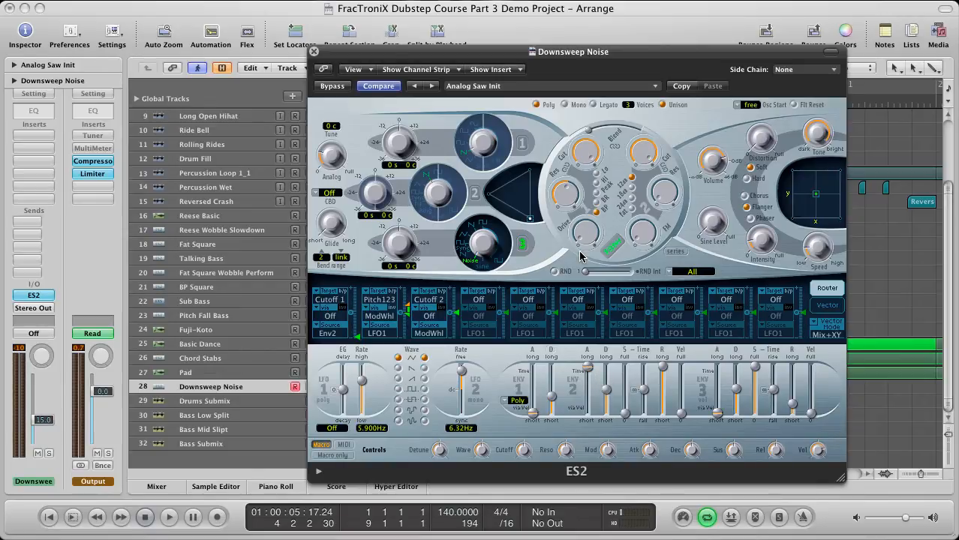
pyautogui.press('space')
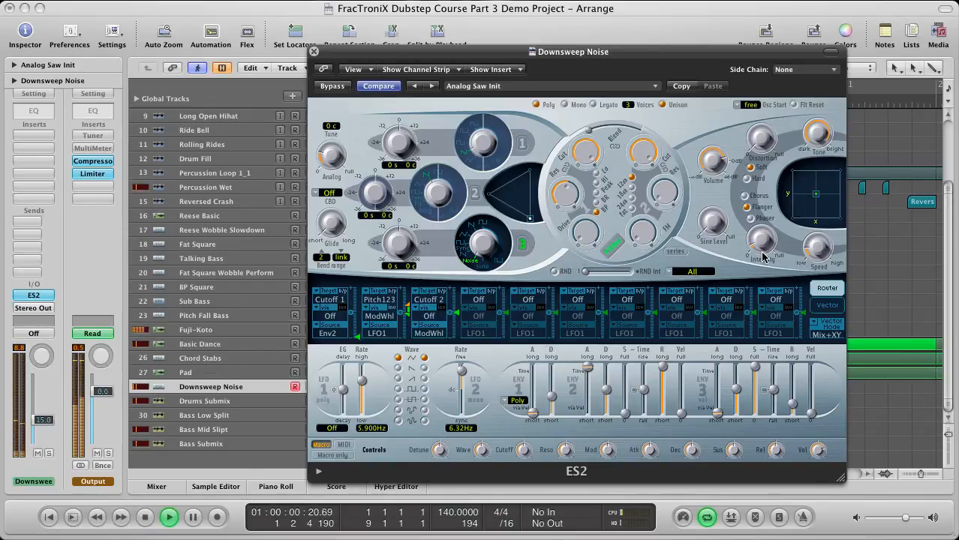
pyautogui.click(314, 52)
# Step: Turn off cycle mode so the arrangement plays on past bar 9
pyautogui.click(389, 290)
pyautogui.hotkey('ctrl', 'Left')
pyautogui.hotkey('ctrl', 'Left')
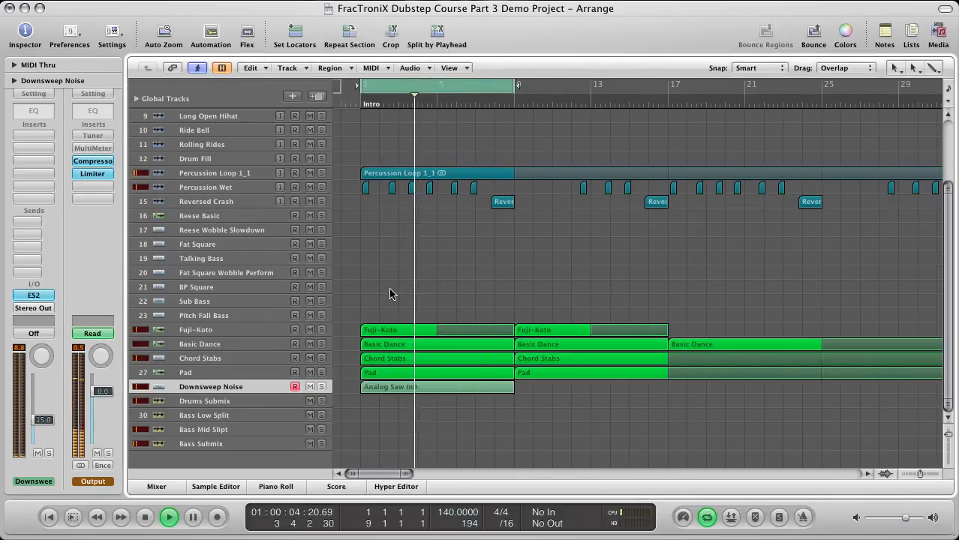
pyautogui.press('c')
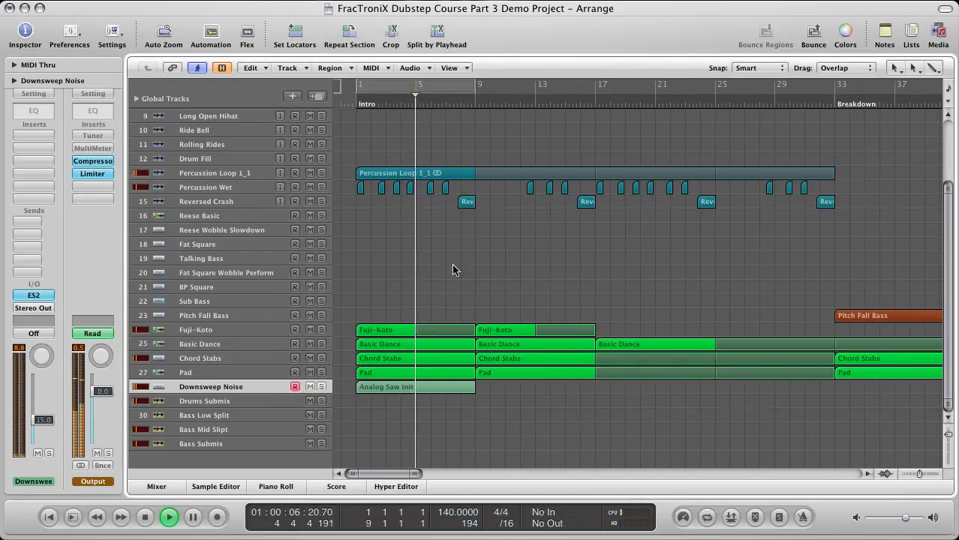
pyautogui.hotkey('ctrl', 'Left')
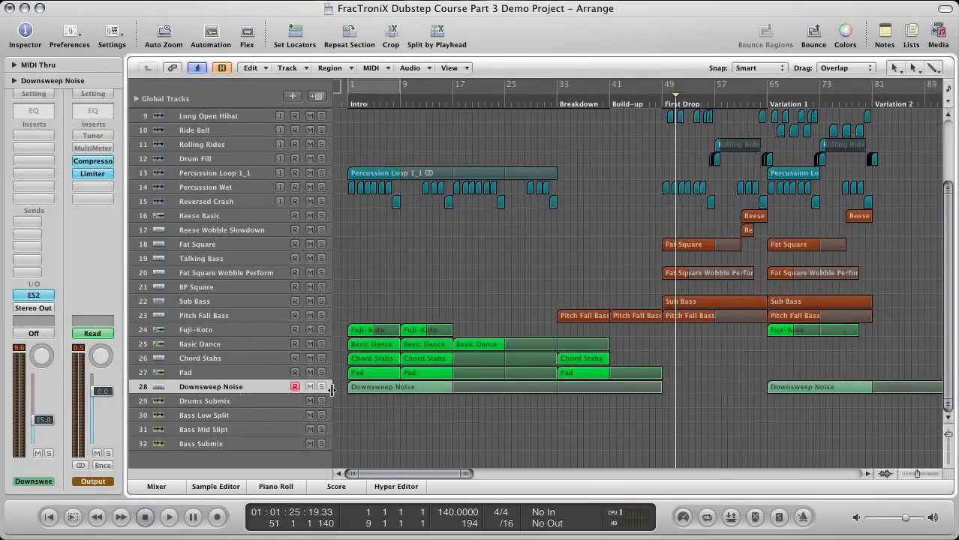
# Step: Duplicate the Downsweep Noise track with its settings and name the new track Rising Sweep
pyautogui.click(240, 388)
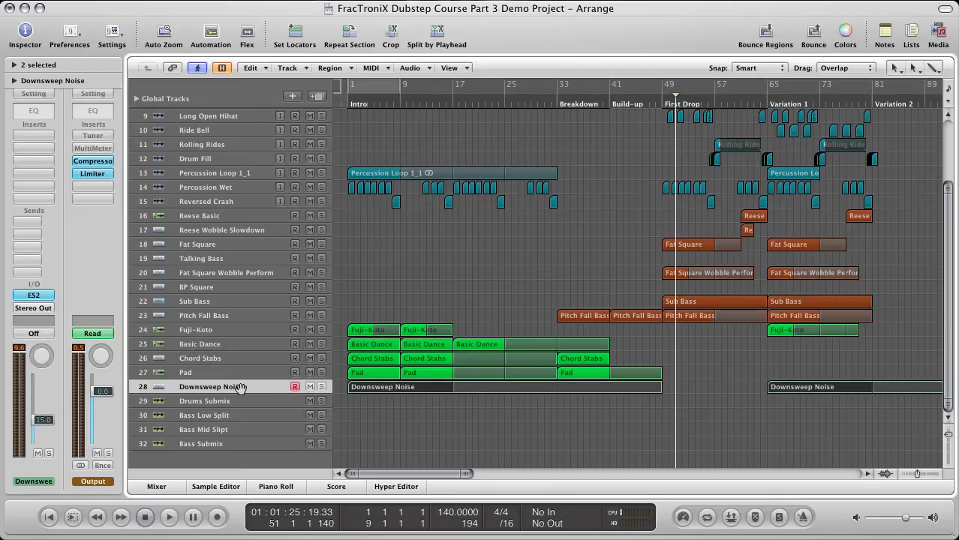
pyautogui.click(318, 96)
pyautogui.doubleClick(218, 402)
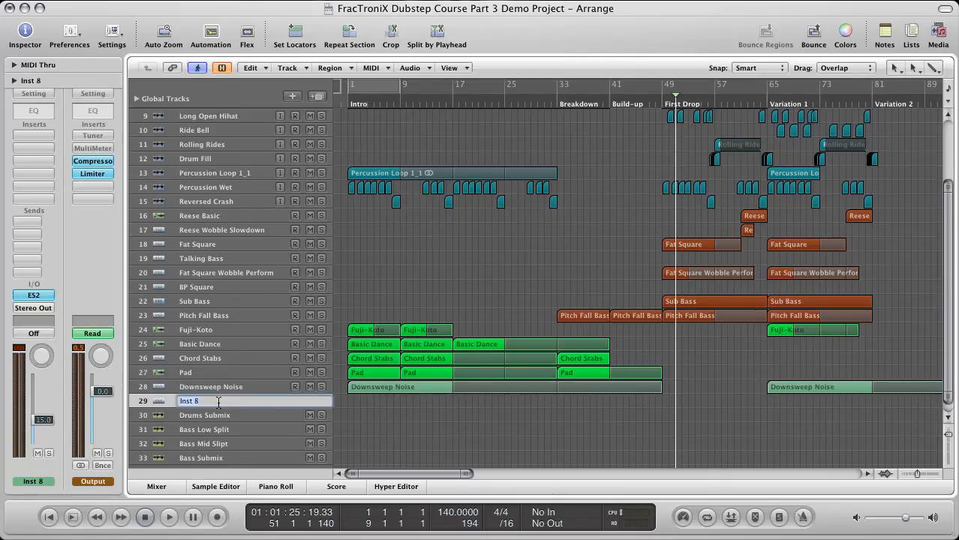
pyautogui.write('Rising Sweep')
pyautogui.press('Return')
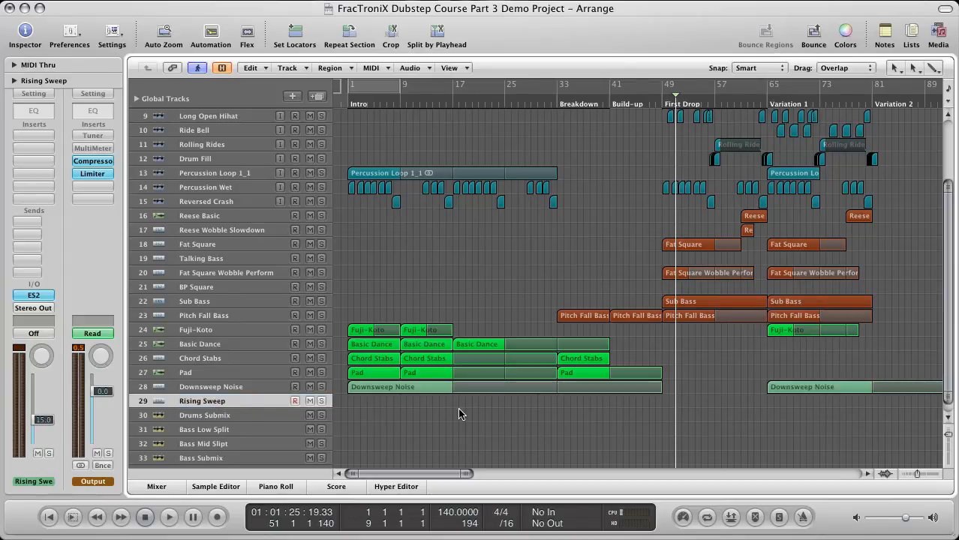
# Step: Copy the first Downsweep Noise region to the Rising Sweep track and move its C3 note to span bars 13 to 17
pyautogui.moveTo(391, 387); pyautogui.dragTo(393, 406)
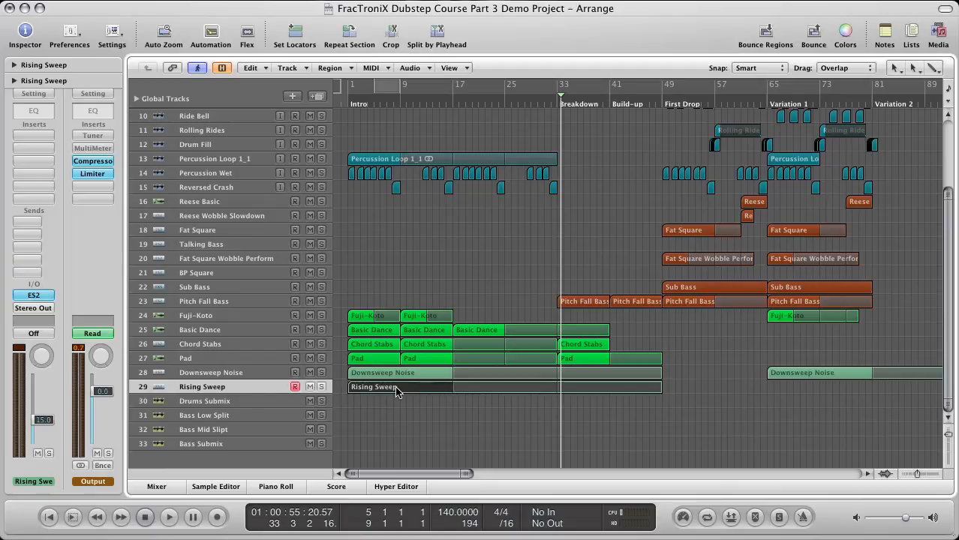
pyautogui.doubleClick(396, 391)
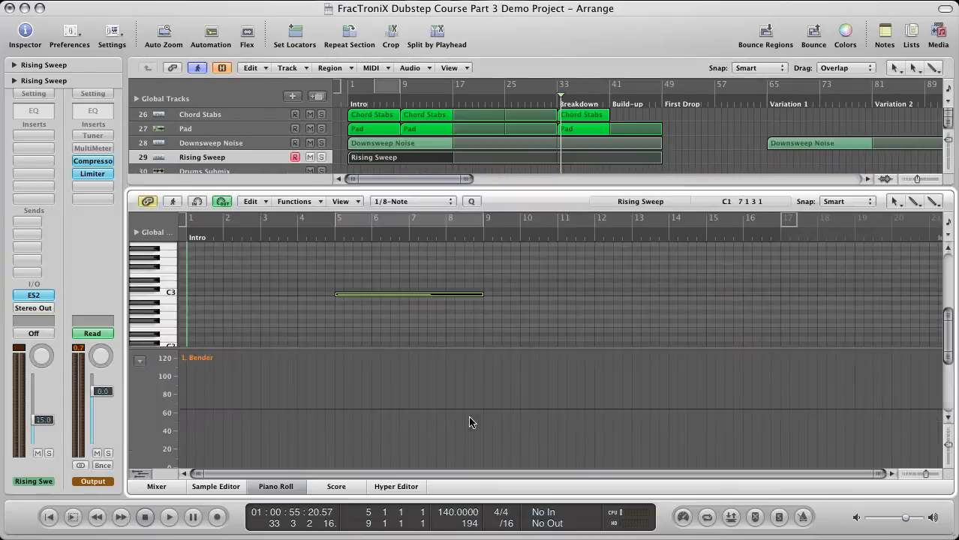
pyautogui.moveTo(416, 296); pyautogui.dragTo(716, 299)
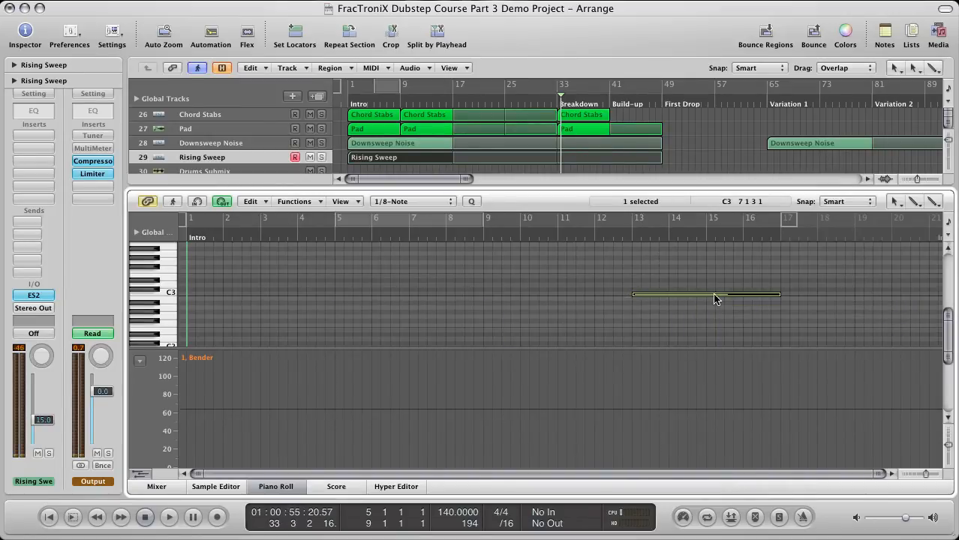
pyautogui.press('p')
pyautogui.click(571, 163)
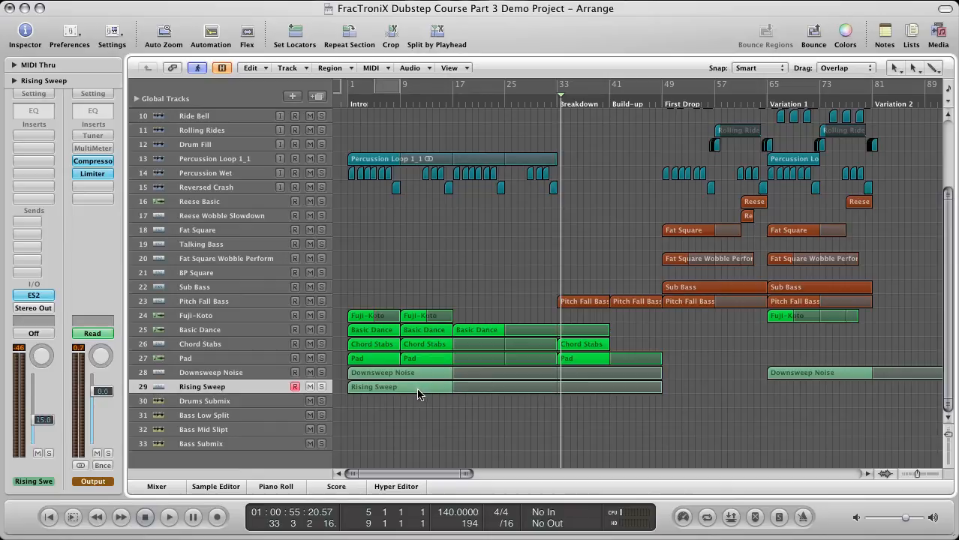
# Step: Move the Rising Sweep region to start at bar 17 and shorten its loop to end at bar 49
pyautogui.moveTo(417, 386); pyautogui.dragTo(522, 387)
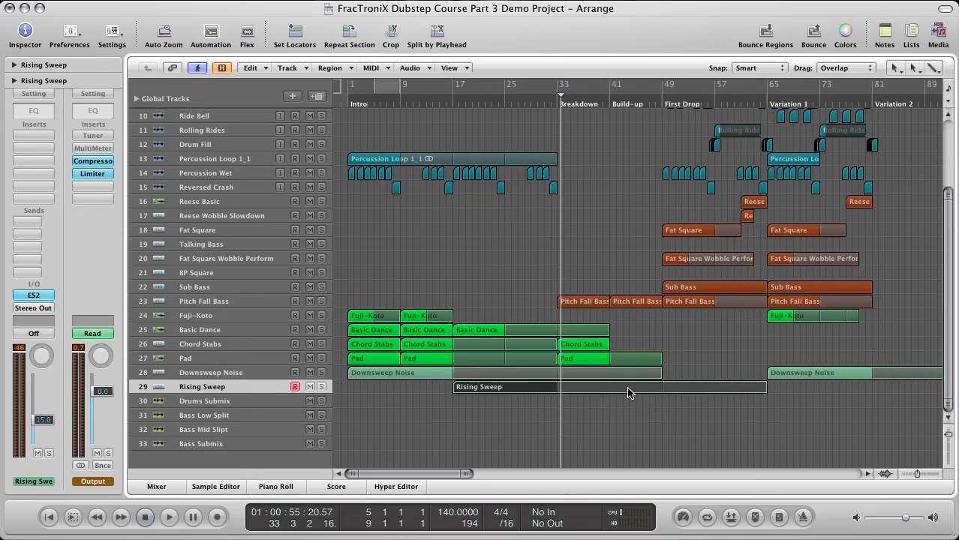
pyautogui.moveTo(667, 387); pyautogui.dragTo(666, 387)
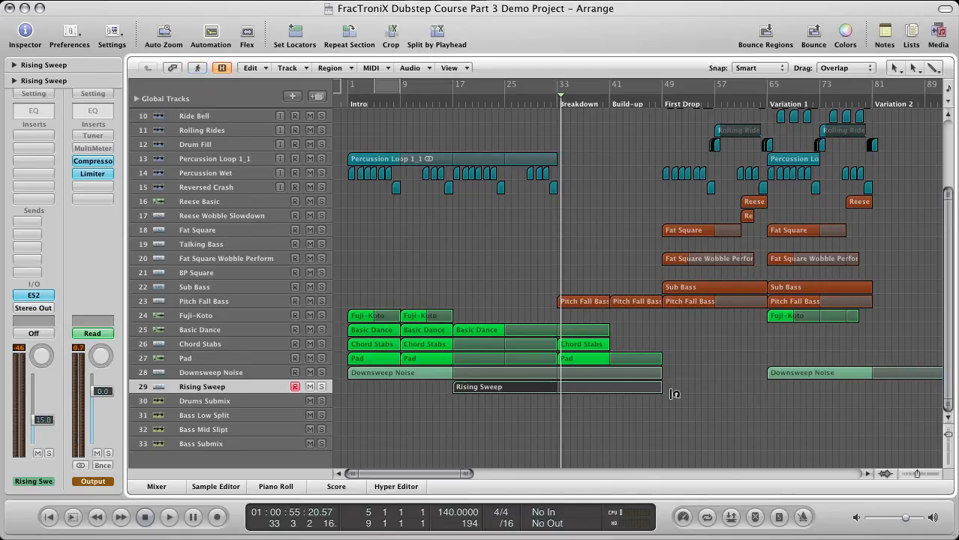
pyautogui.click(675, 389)
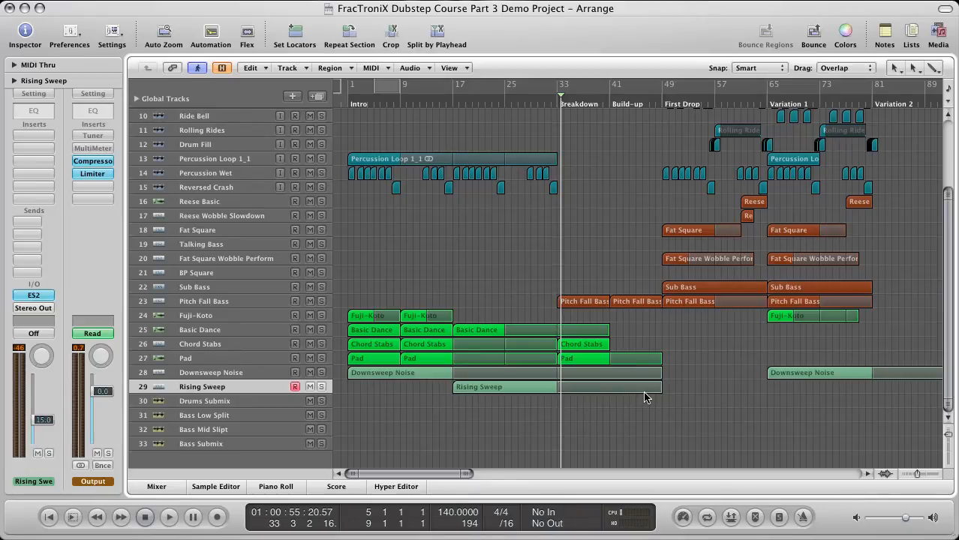
# Step: Audition the Rising Sweep from about bar 26 into the Breakdown, and again from the Build-up into the First Drop
pyautogui.click(515, 102)
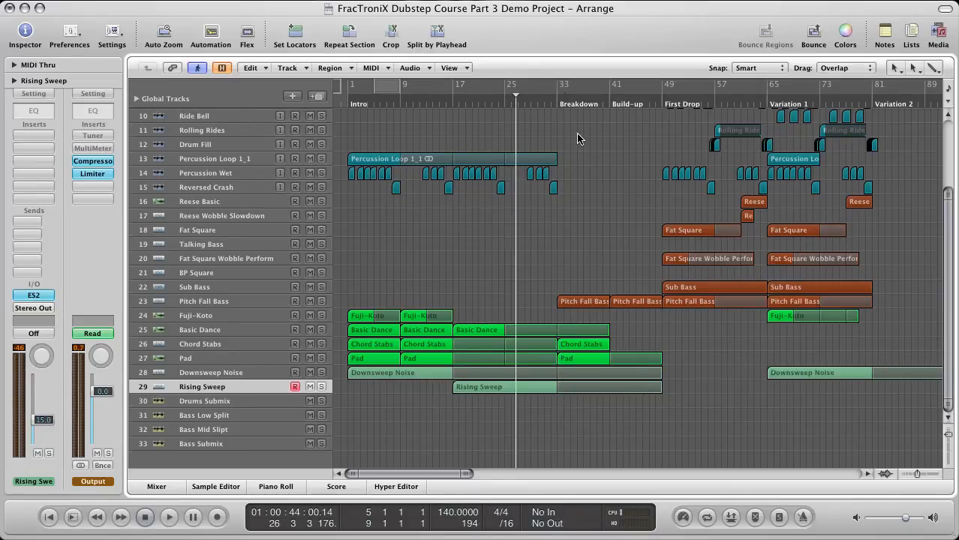
pyautogui.press('space')
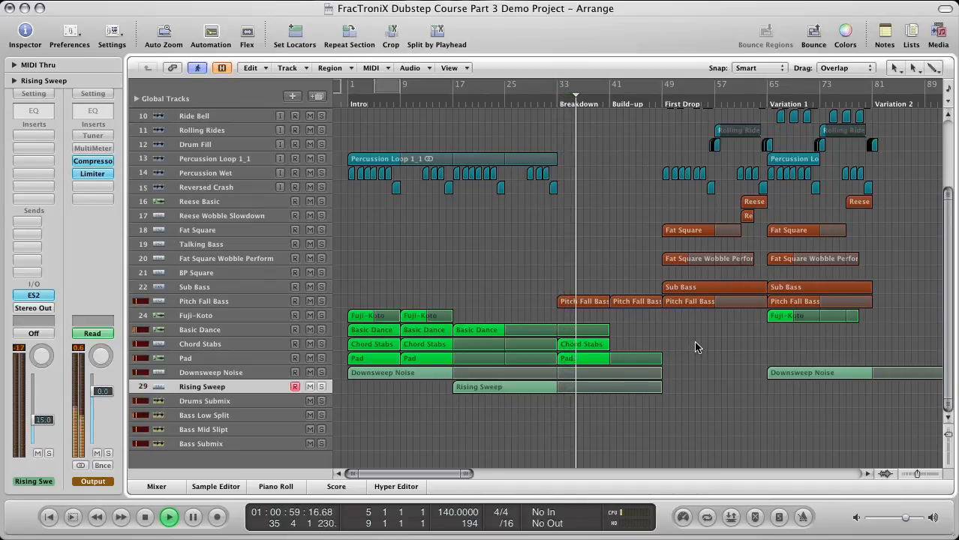
pyautogui.press('space')
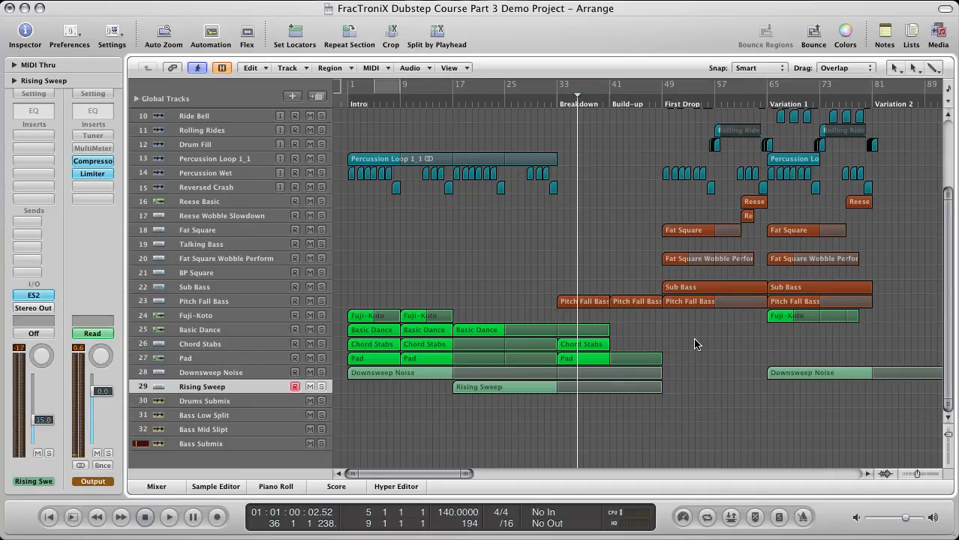
pyautogui.doubleClick(629, 100)
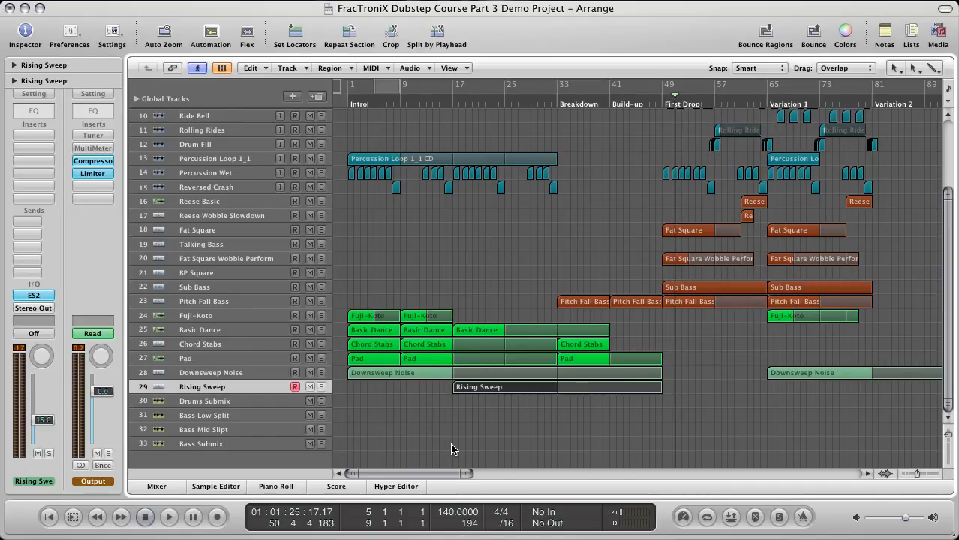
# Step: Duplicate the Rising Sweep track with its settings and name the new track Pitched Riser
pyautogui.click(318, 97)
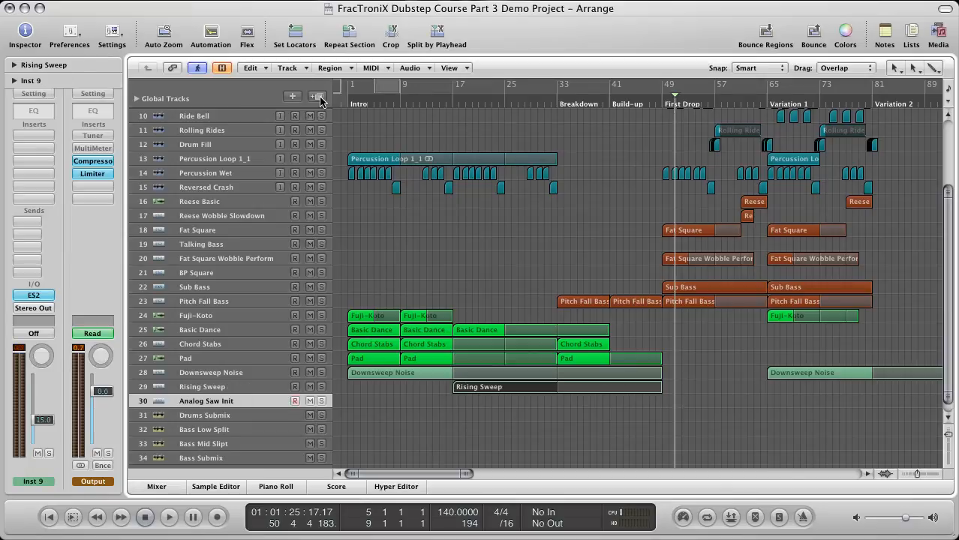
pyautogui.click(245, 405)
pyautogui.doubleClick(244, 402)
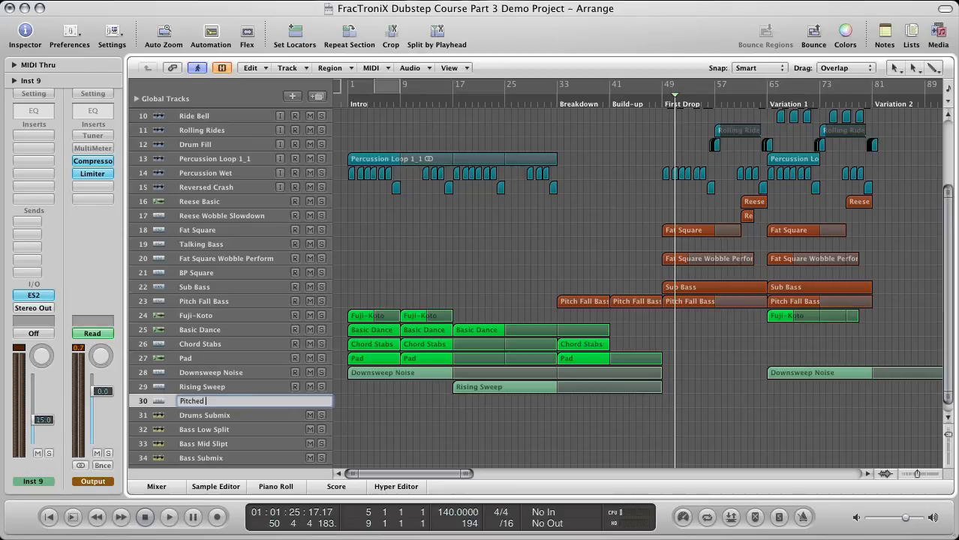
pyautogui.press('Return')
# Step: Copy the Rising Sweep region to the Pitched Riser track at bar 33 and set the cycle range to bars 41 to 49
pyautogui.moveTo(499, 388); pyautogui.dragTo(604, 404)
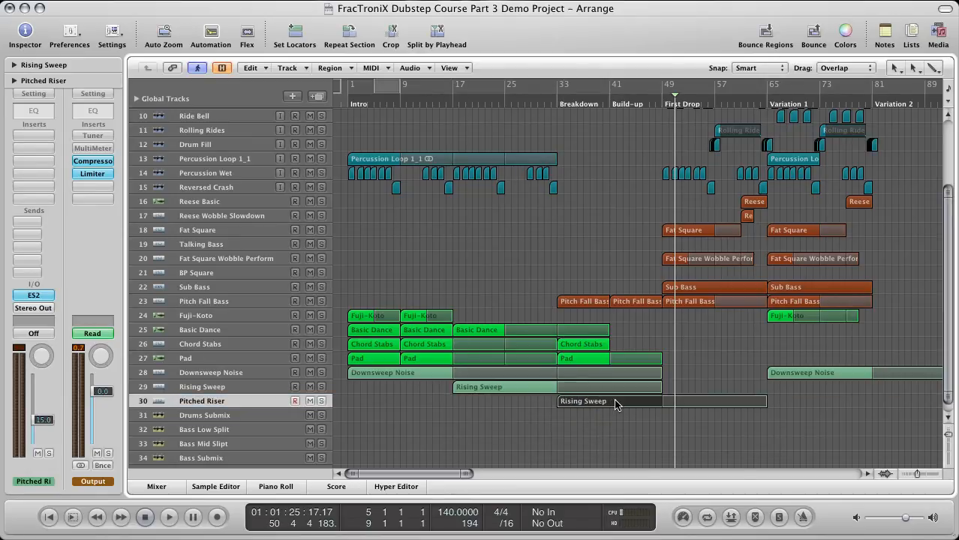
pyautogui.moveTo(610, 88); pyautogui.dragTo(664, 88)
# Step: Name the copied region after its track, Pitched Riser
pyautogui.click(350, 73)
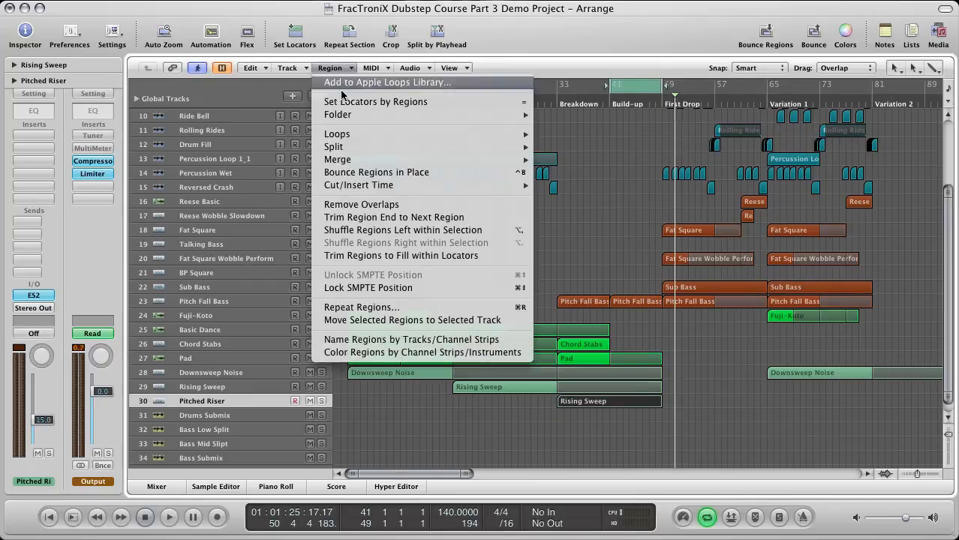
pyautogui.click(385, 393)
pyautogui.click(492, 446)
# Step: Solo the Pitched Riser track and set oscillator 3 of its ES2 to the sawtooth waveform
pyautogui.click(321, 400)
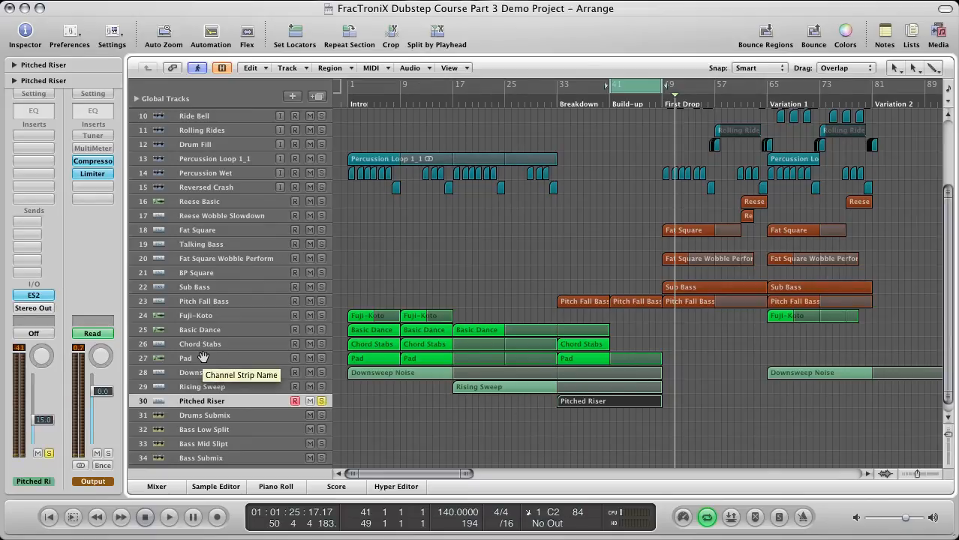
pyautogui.click(47, 296)
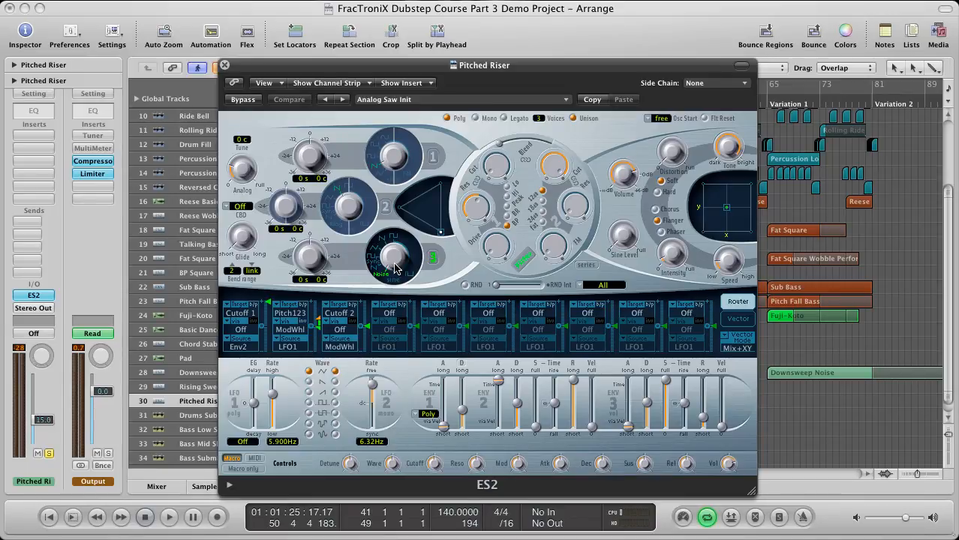
pyautogui.moveTo(395, 269); pyautogui.dragTo(395, 239)
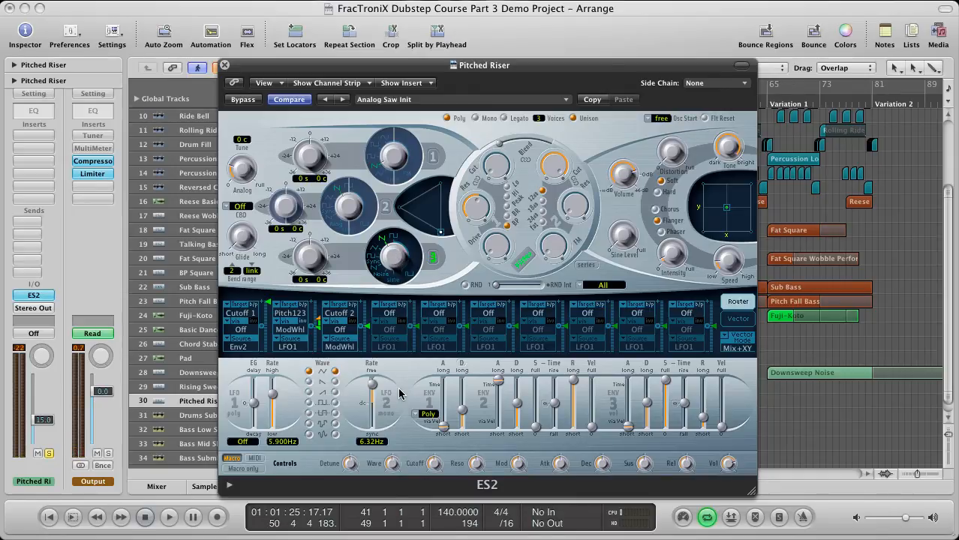
# Step: In the fourth ES2 modulation slot, route Env2 to Pitch123 and raise the modulation amount
pyautogui.click(389, 314)
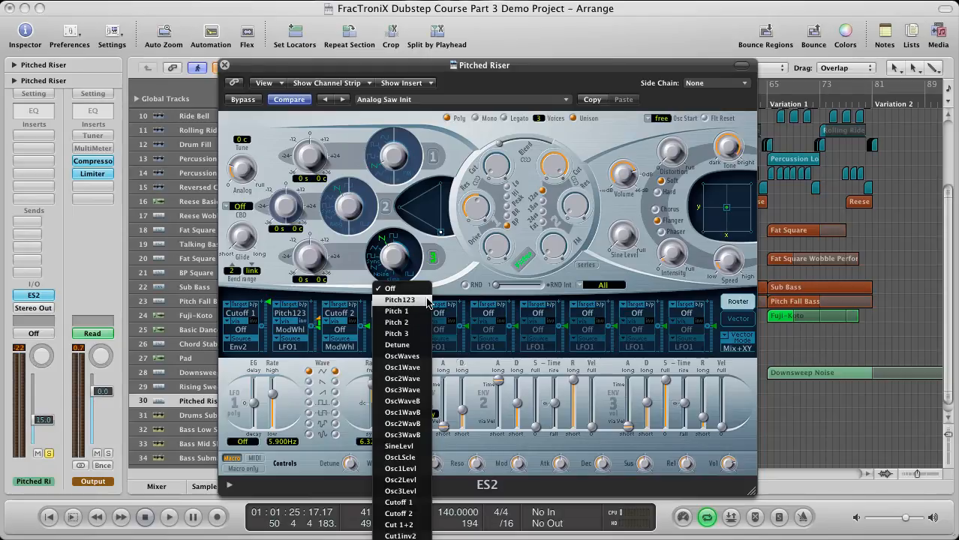
pyautogui.click(426, 300)
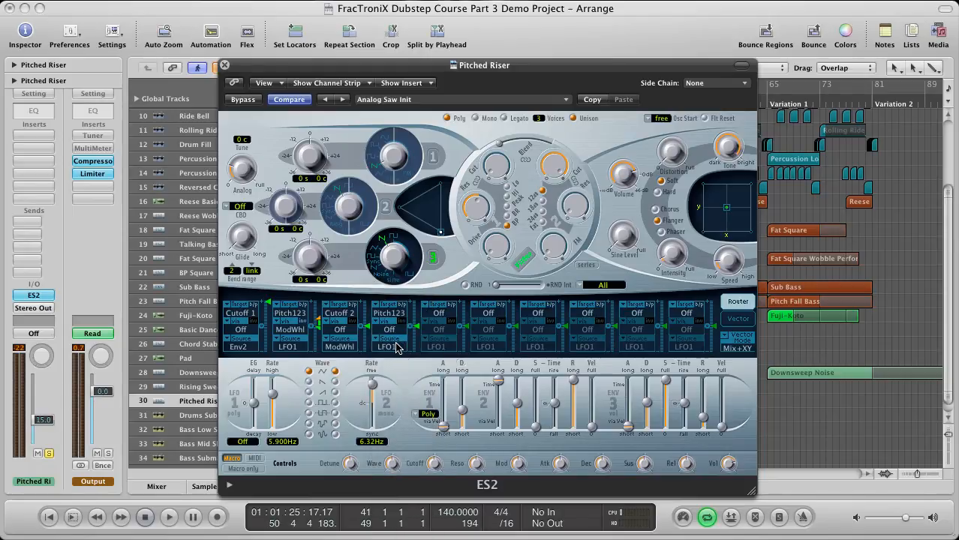
pyautogui.click(396, 349)
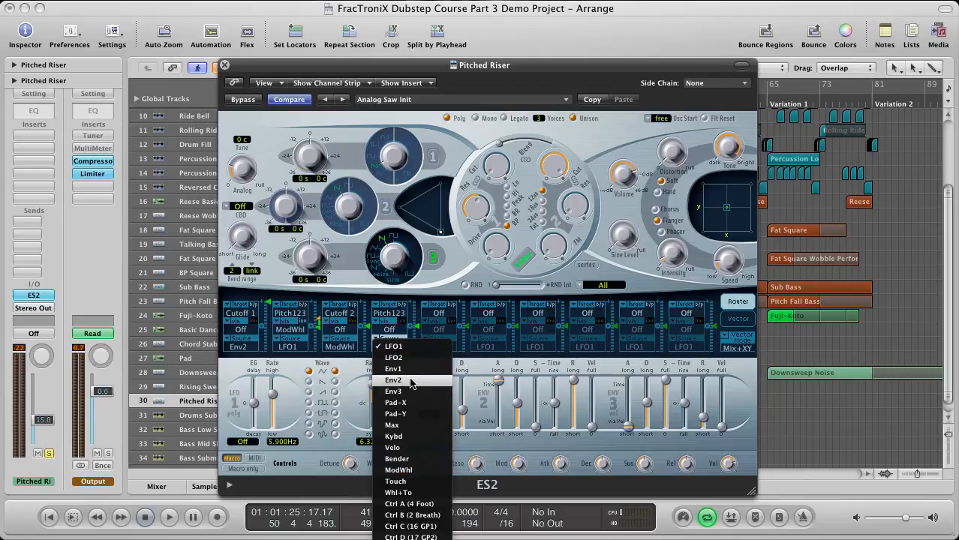
pyautogui.click(411, 384)
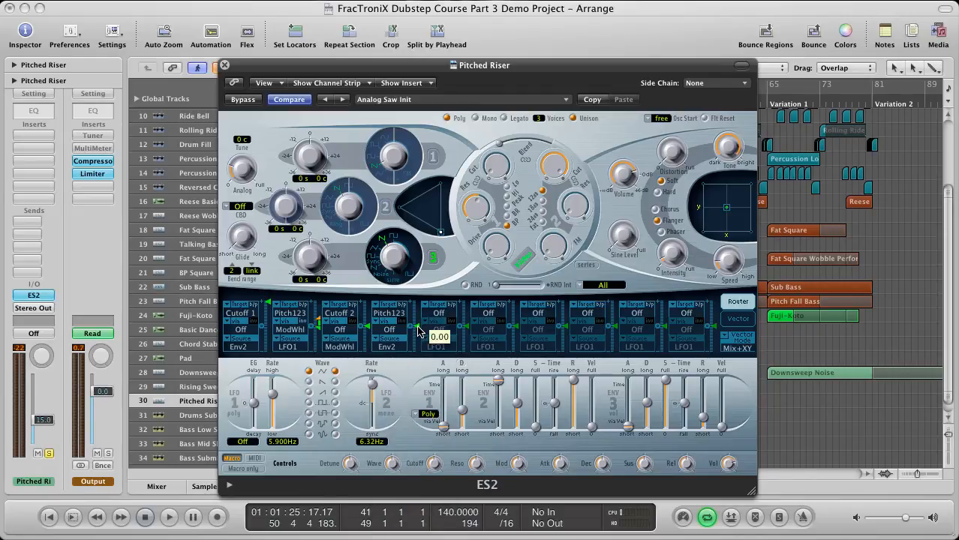
pyautogui.moveTo(419, 331); pyautogui.dragTo(419, 293)
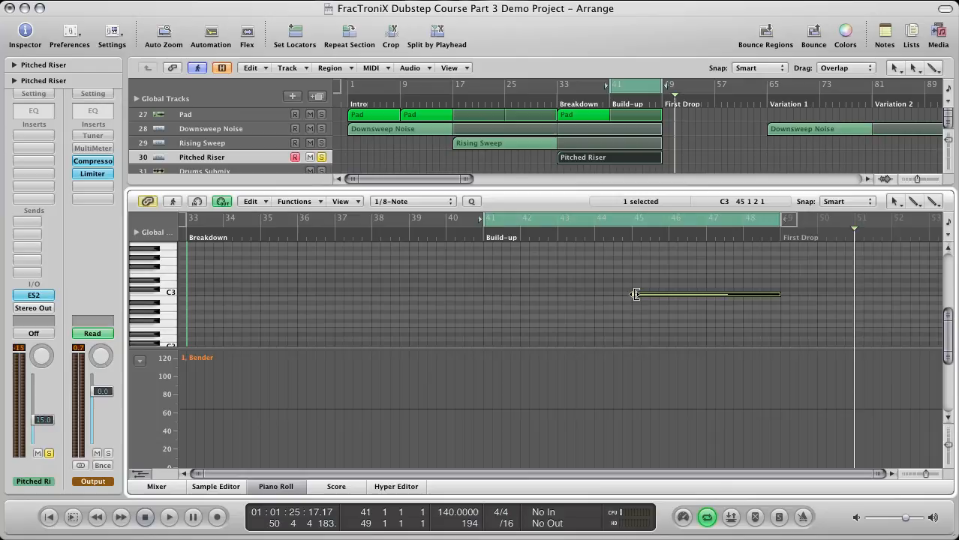
# Step: Extend the Pitched Riser note to start at bar 41, lower it to E1 and audition the region
pyautogui.moveTo(636, 294); pyautogui.dragTo(557, 302)
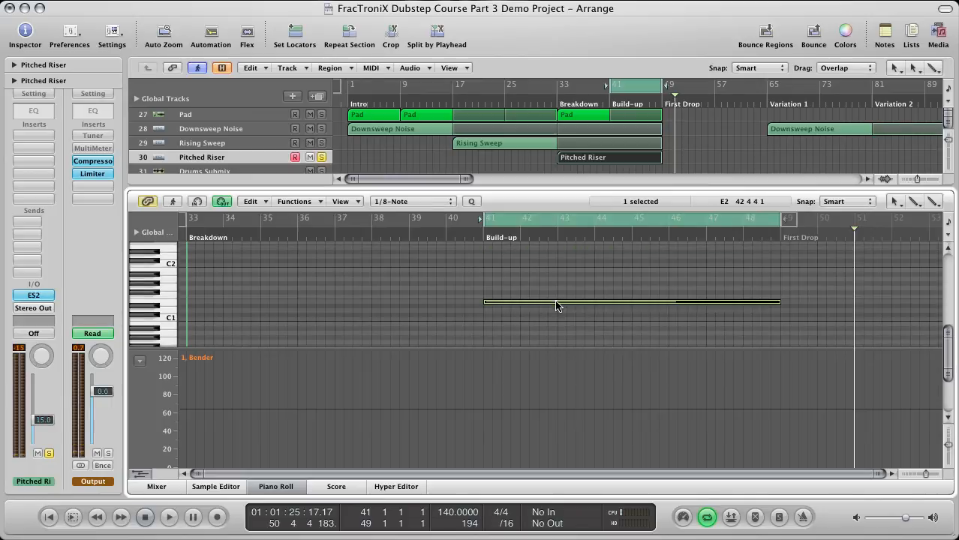
pyautogui.press('space')
pyautogui.press('p')
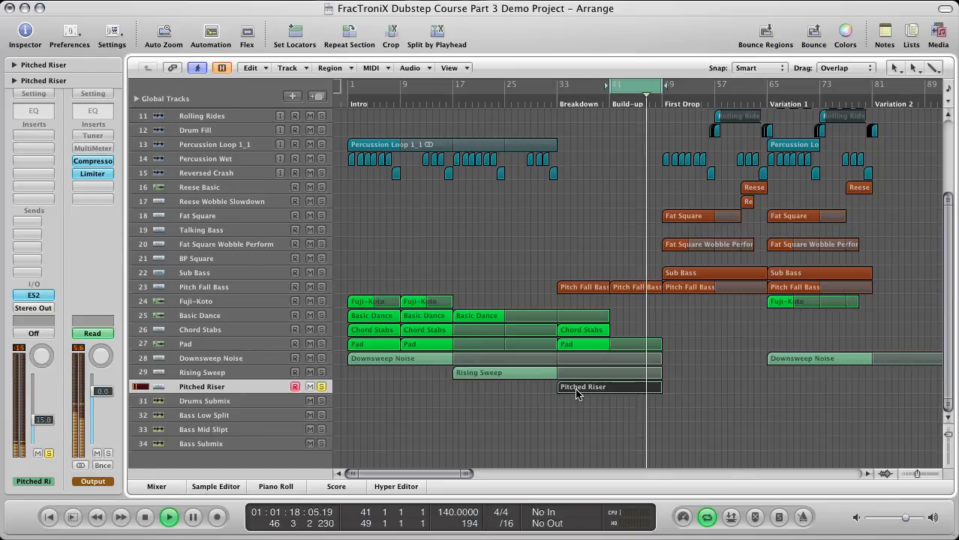
pyautogui.press('space')
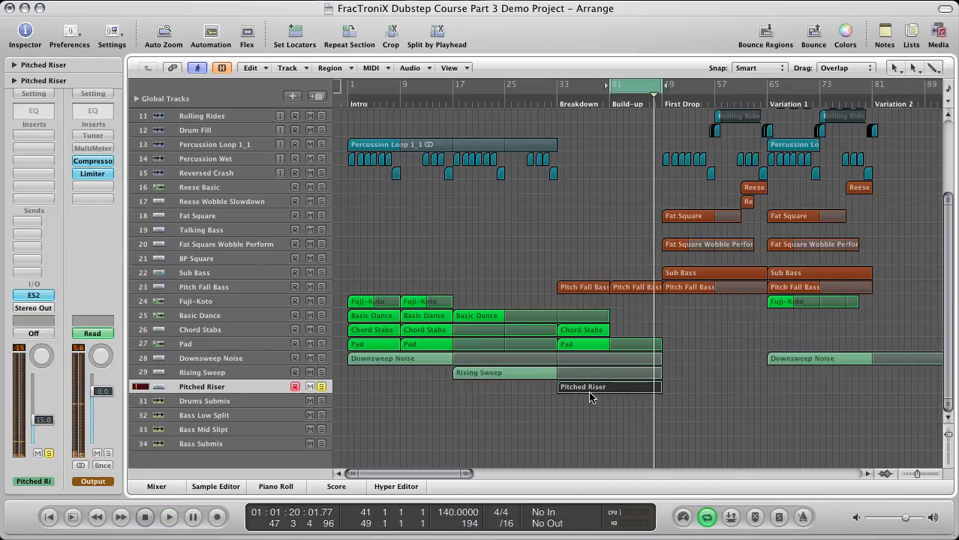
# Step: Shorten the Pitched Riser note to start at bar 43 and audition it within the Build-up
pyautogui.doubleClick(590, 389)
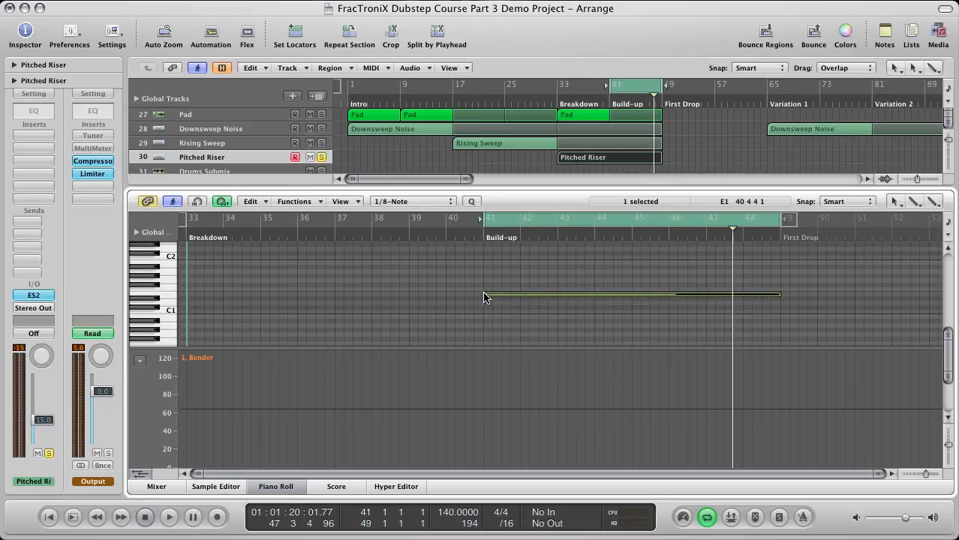
pyautogui.moveTo(489, 295); pyautogui.dragTo(559, 294)
pyautogui.doubleClick(547, 240)
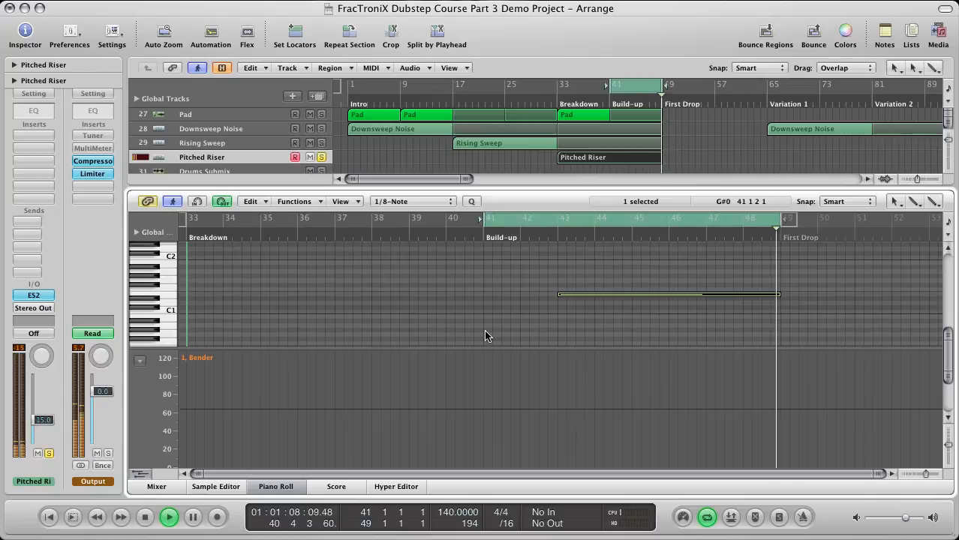
pyautogui.press('space')
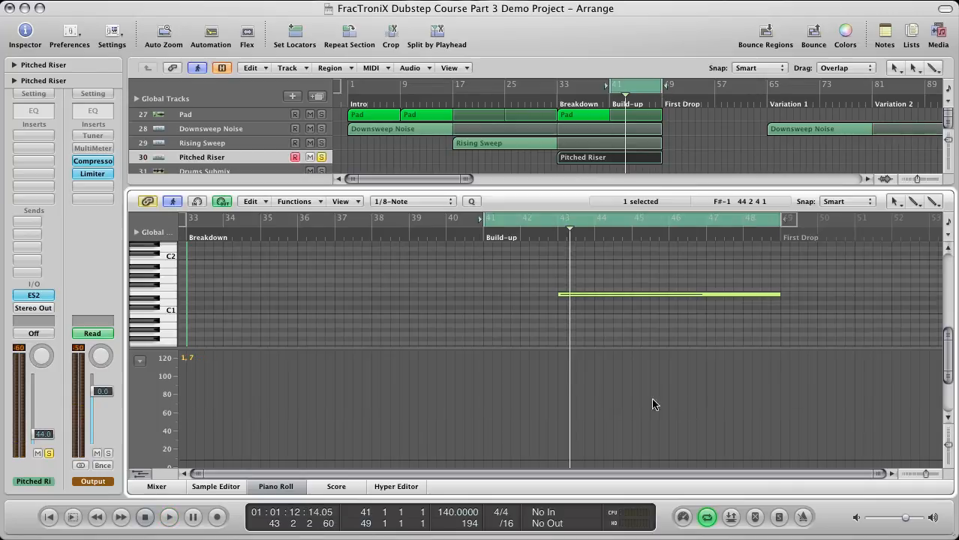
# Step: Draw volume automation for the Pitched Riser that stays at −∞ dB from bar 33 to 43 and rises to −11.8 dB at bar 49
pyautogui.click(779, 428)
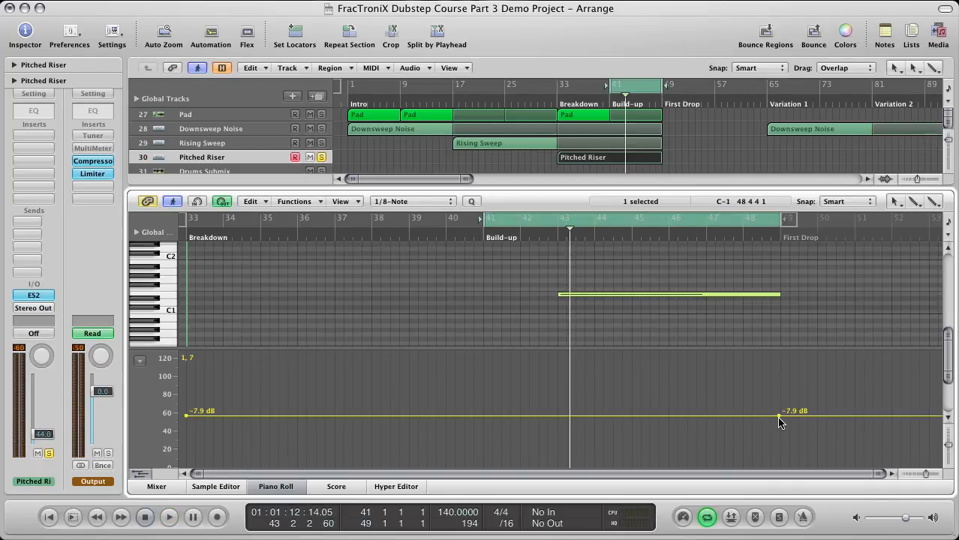
pyautogui.moveTo(779, 417); pyautogui.dragTo(782, 426)
pyautogui.click(575, 447)
pyautogui.moveTo(575, 448)
pyautogui.mouseDown()
pyautogui.moveTo(563, 469)
pyautogui.moveTo(568, 450)
pyautogui.mouseUp()
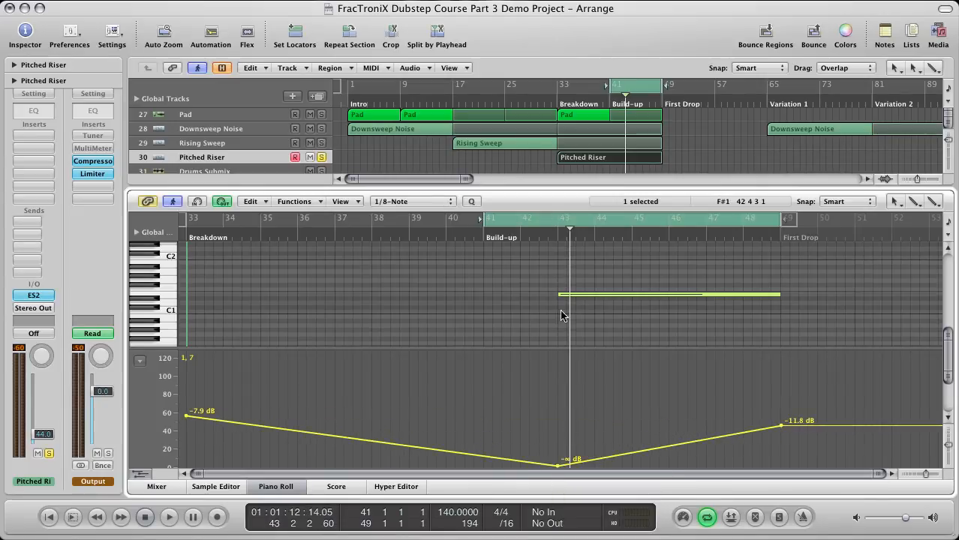
pyautogui.moveTo(187, 420); pyautogui.dragTo(187, 467)
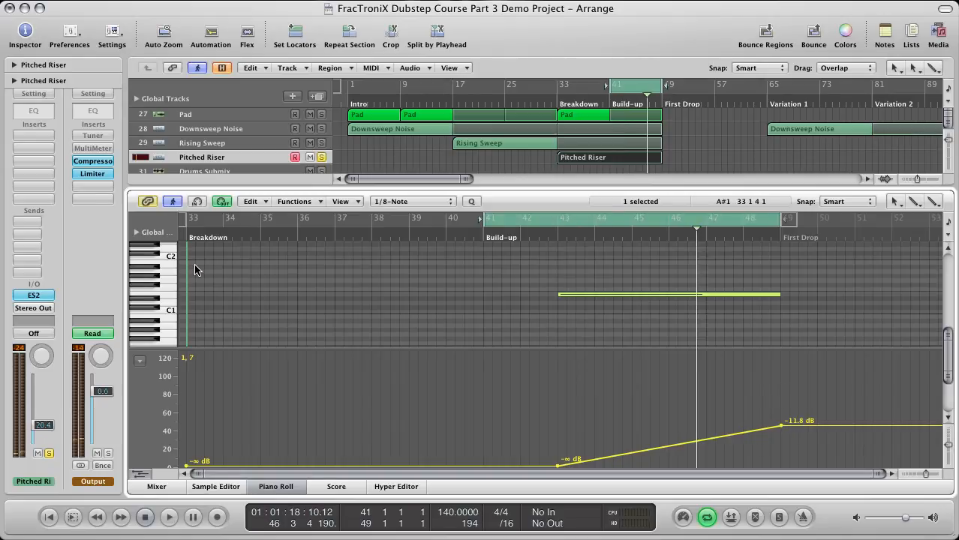
# Step: Send the Pitched Riser to Bus 2 (St Delay) at 0.0 dB and to Bus 1 (Long Reverb), and audition it from bar 43
pyautogui.click(34, 239)
pyautogui.moveTo(37, 248)
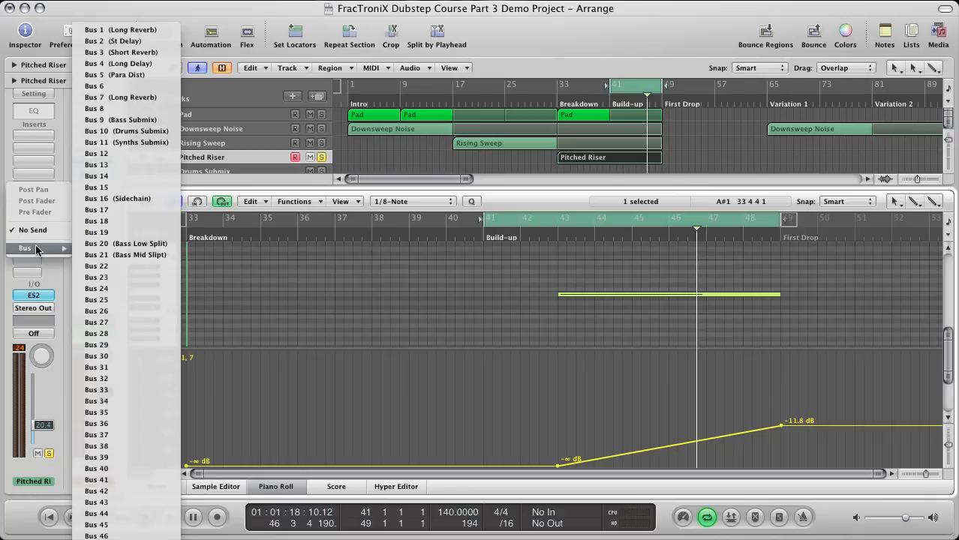
pyautogui.click(137, 41)
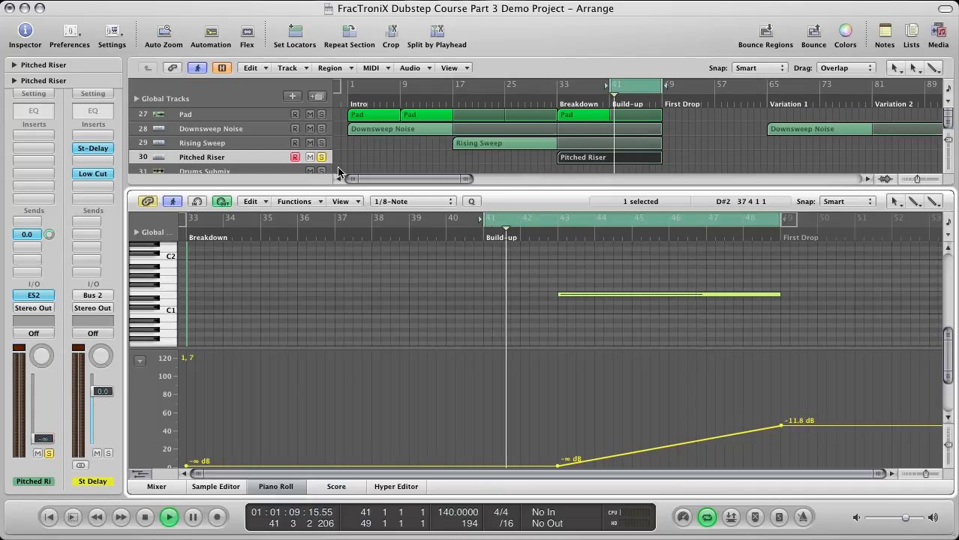
pyautogui.click(33, 262)
pyautogui.moveTo(57, 264)
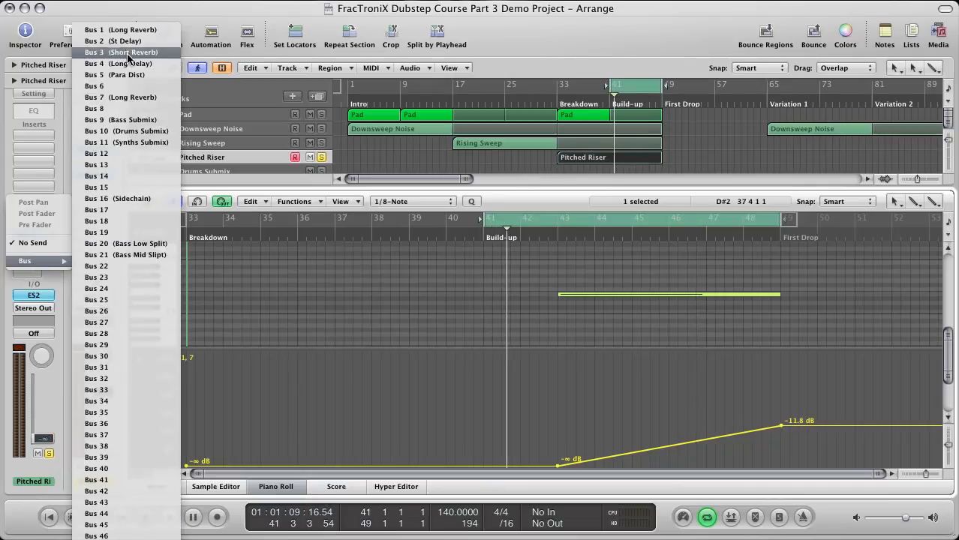
pyautogui.click(128, 30)
pyautogui.keyDown('alt'); pyautogui.click(48, 248); pyautogui.keyUp('alt')
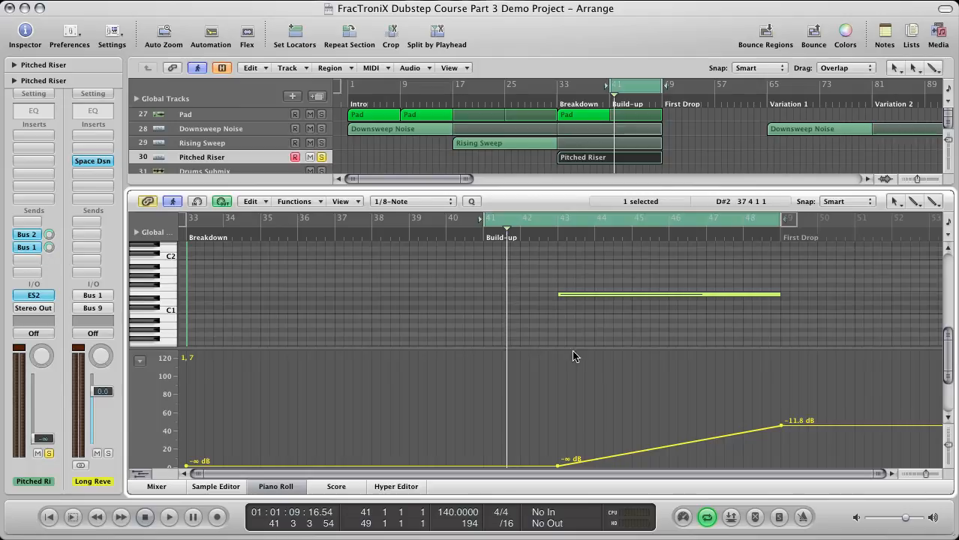
pyautogui.click(556, 240)
pyautogui.press('space')
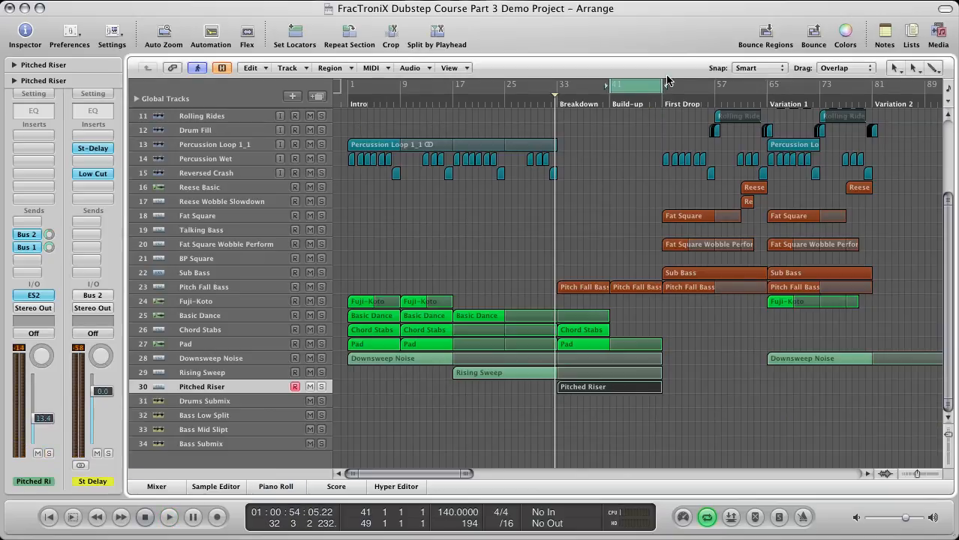
# Step: Turn off the cycle range and audition the full mix from bar 31 through the Build-up into the First Drop
pyautogui.click(649, 86)
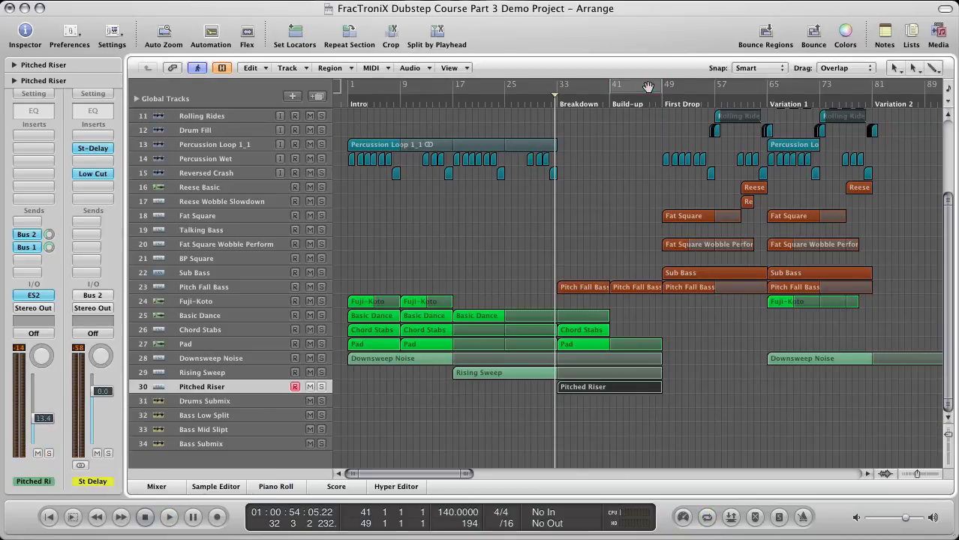
pyautogui.click(546, 106)
pyautogui.scroll(5, 584, 289)
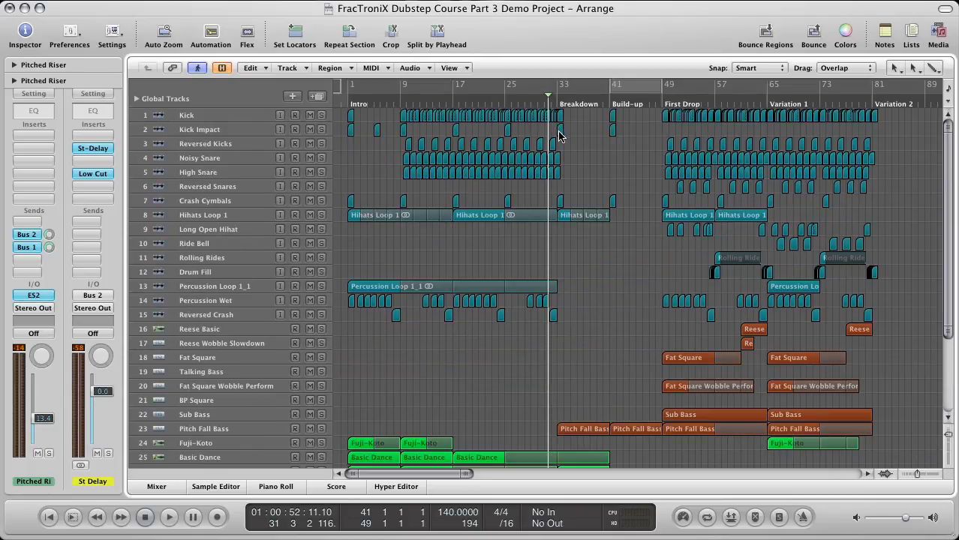
pyautogui.scroll(-5, 589, 285)
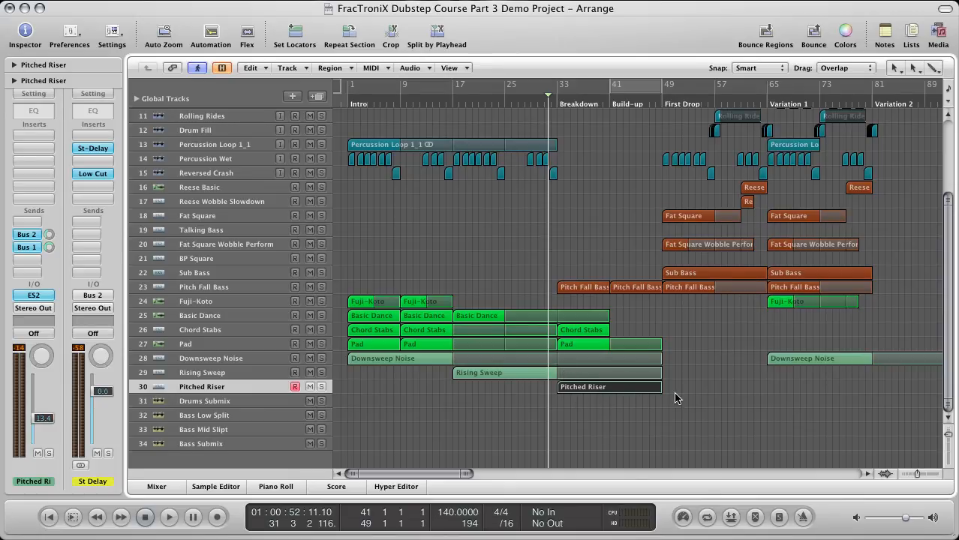
pyautogui.press('space')
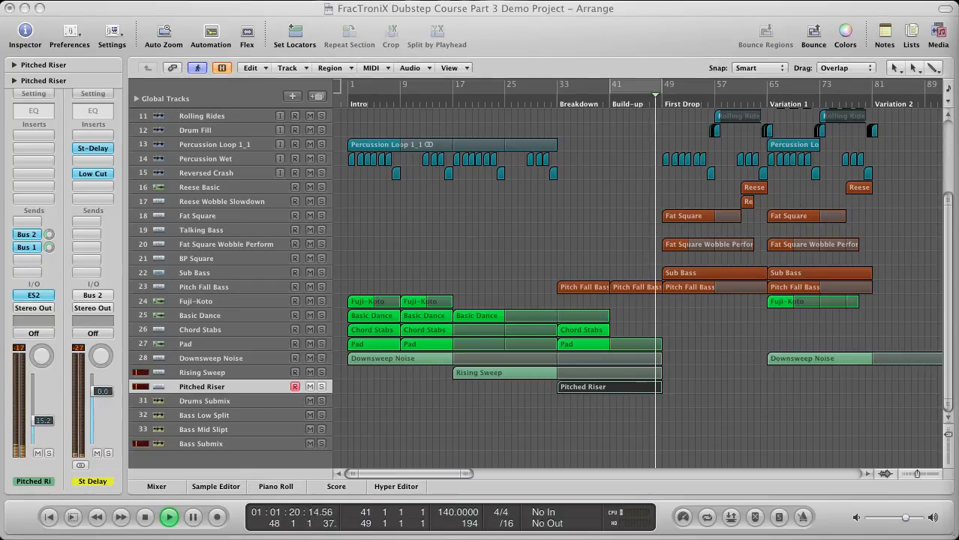
pyautogui.click(617, 21)
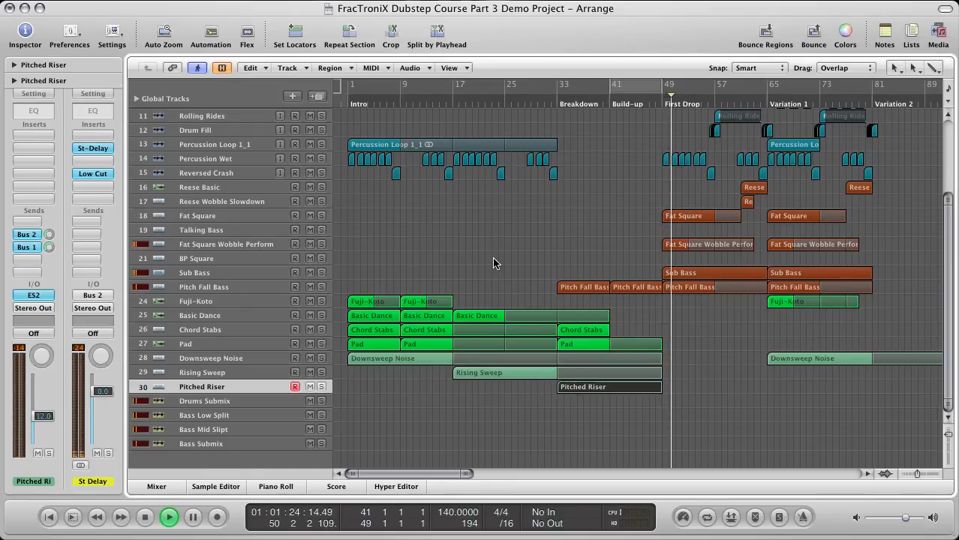
pyautogui.press('space')
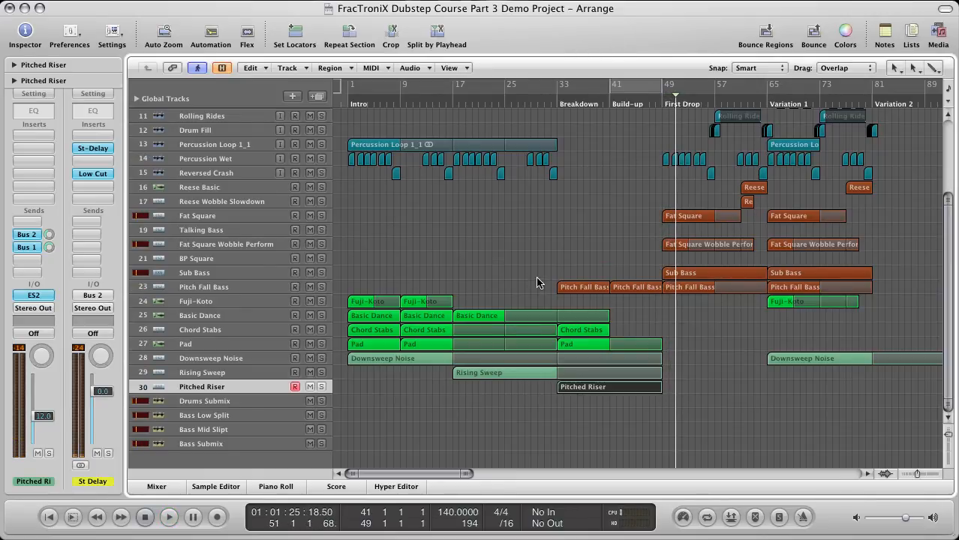